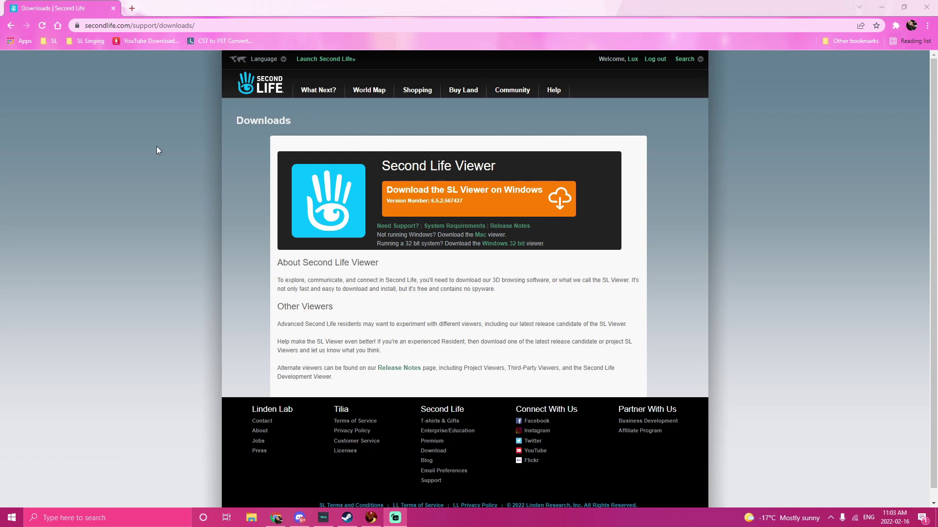
Open the Firestorm Viewer website from the Google search results and go to its downloads page
click(372, 517)
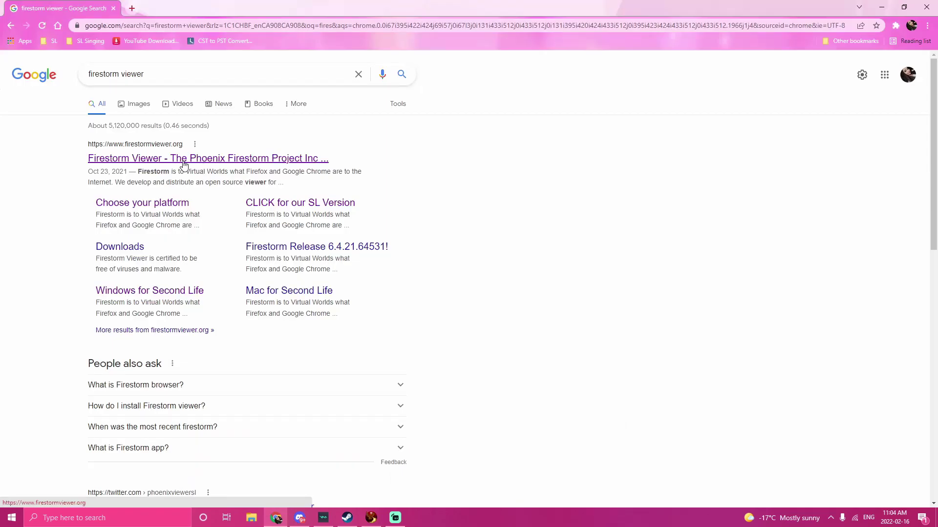
click(183, 165)
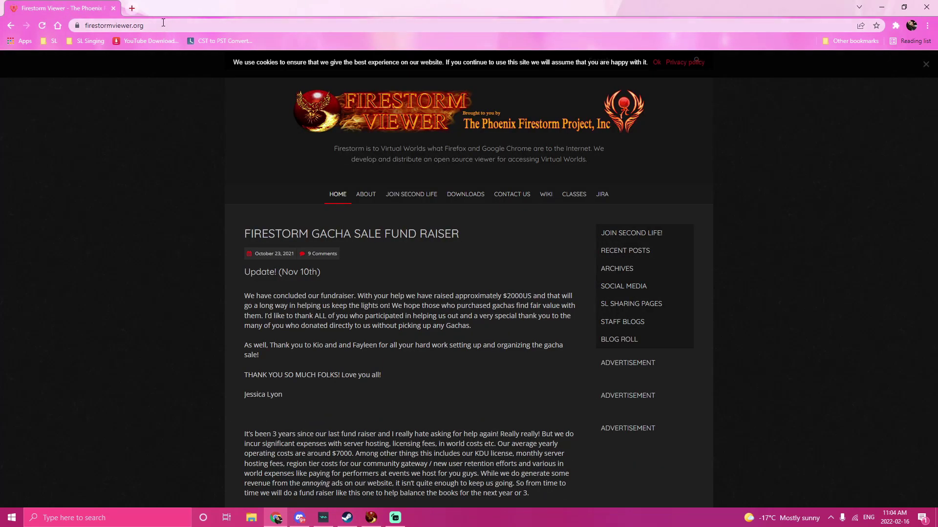
click(163, 24)
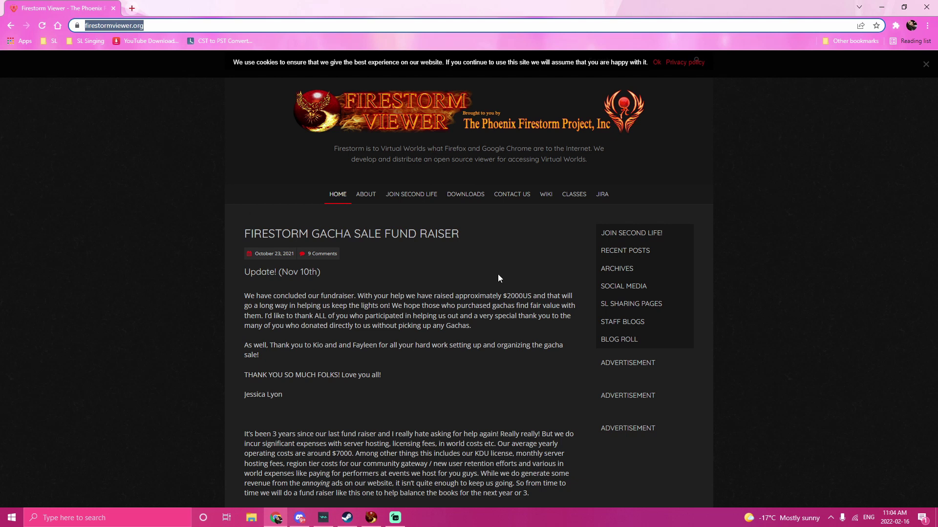
click(464, 195)
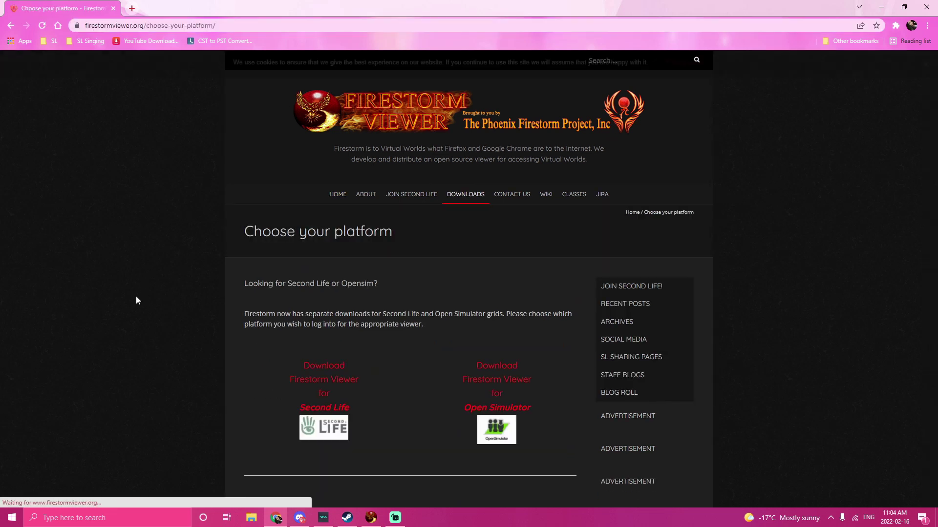
Choose the Firestorm Viewer for Second Life and select Windows as the operating system
scroll(218, 305, down, 3)
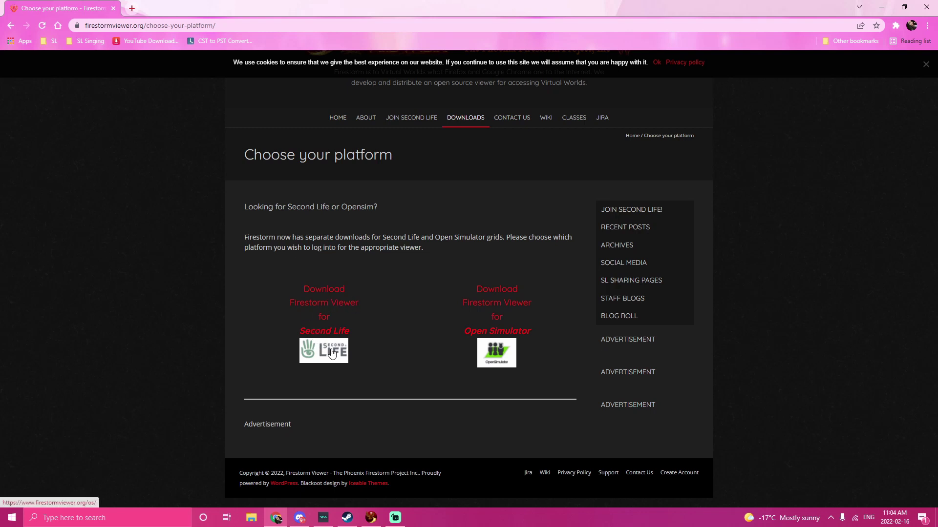
click(331, 354)
scroll(400, 318, down, 4)
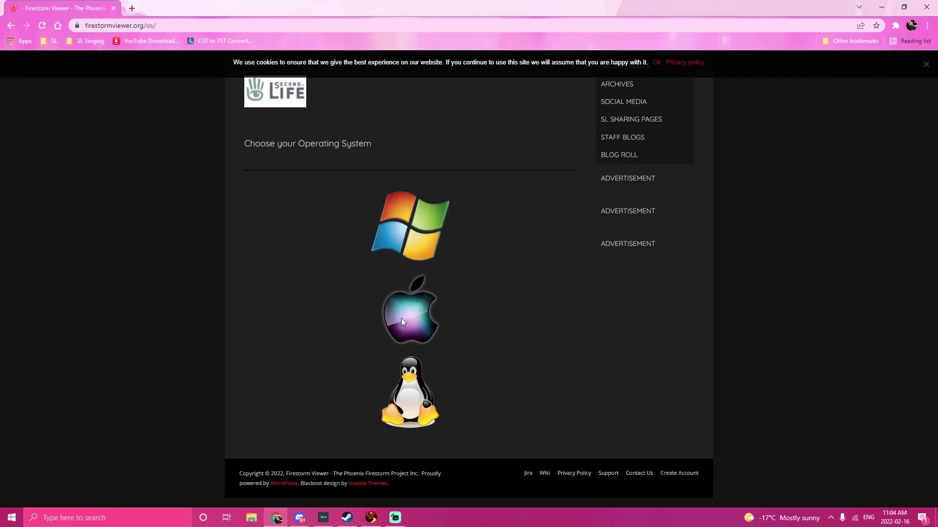
click(419, 213)
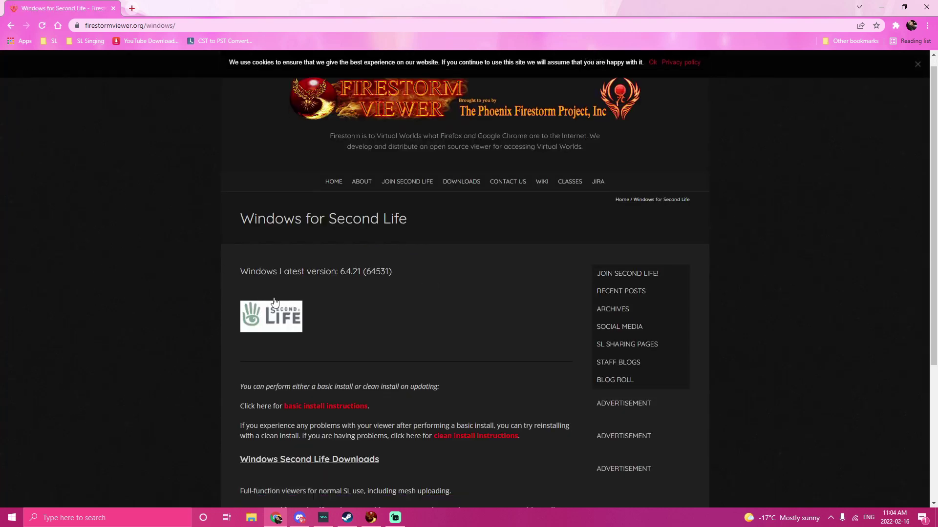
Download the 64-bit Windows version of Firestorm for Second Life
scroll(370, 292, down, 3)
scroll(370, 292, down, 2)
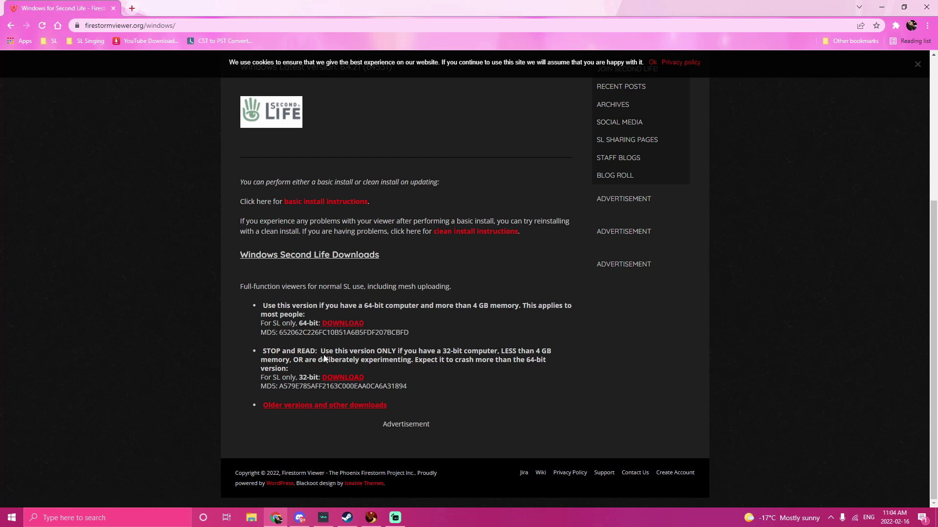
click(348, 323)
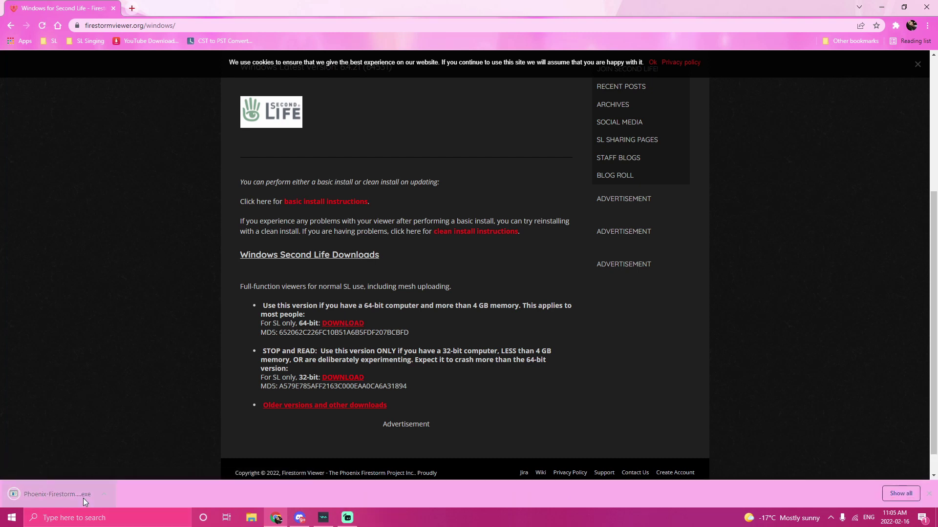
Run the downloaded Firestorm installer, read through the Vivox Voice System license agreement and accept it
click(57, 494)
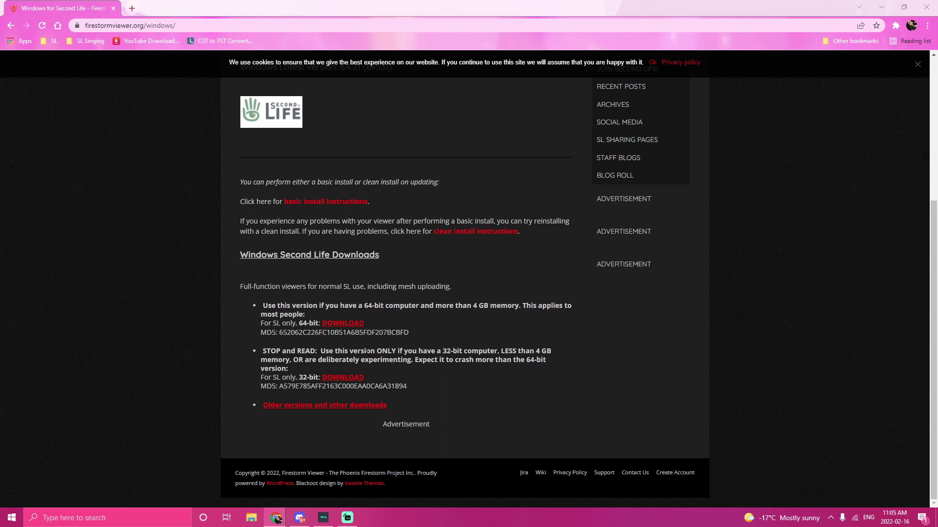
click(472, 284)
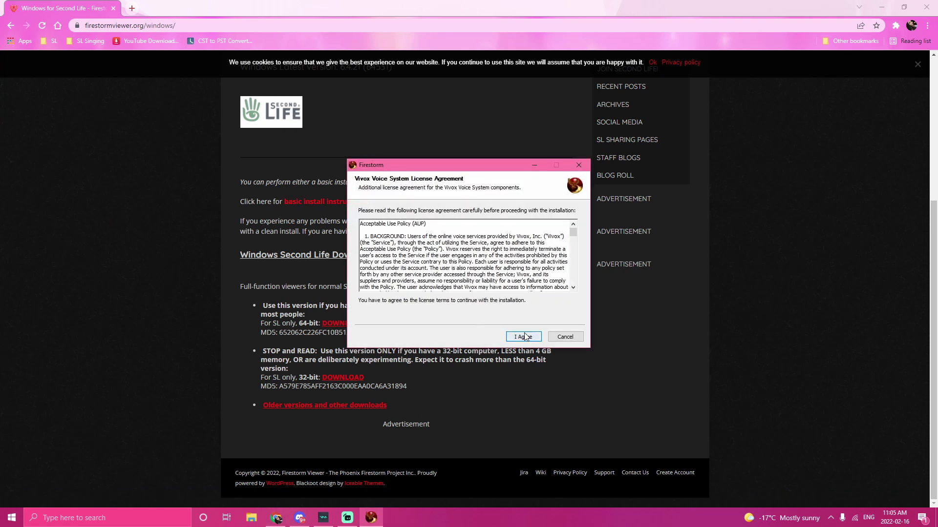
drag(573, 231, 573, 279)
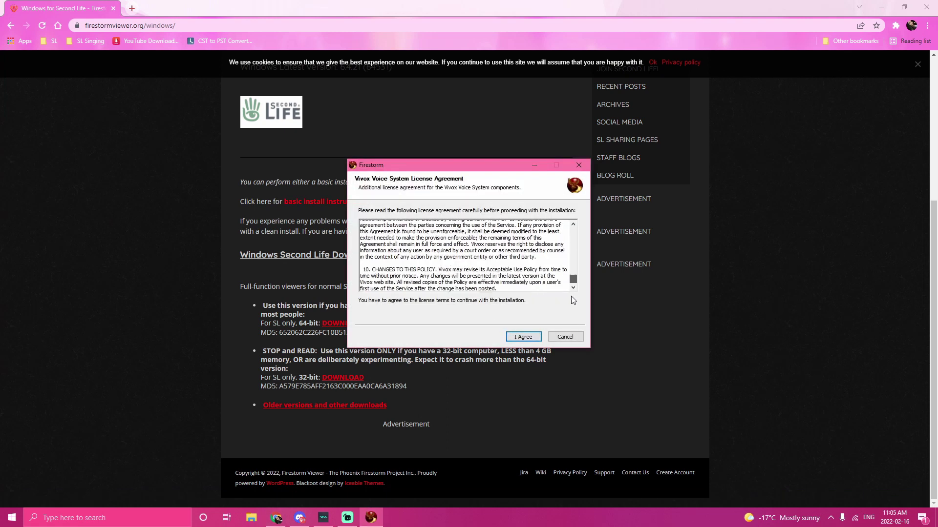
click(518, 336)
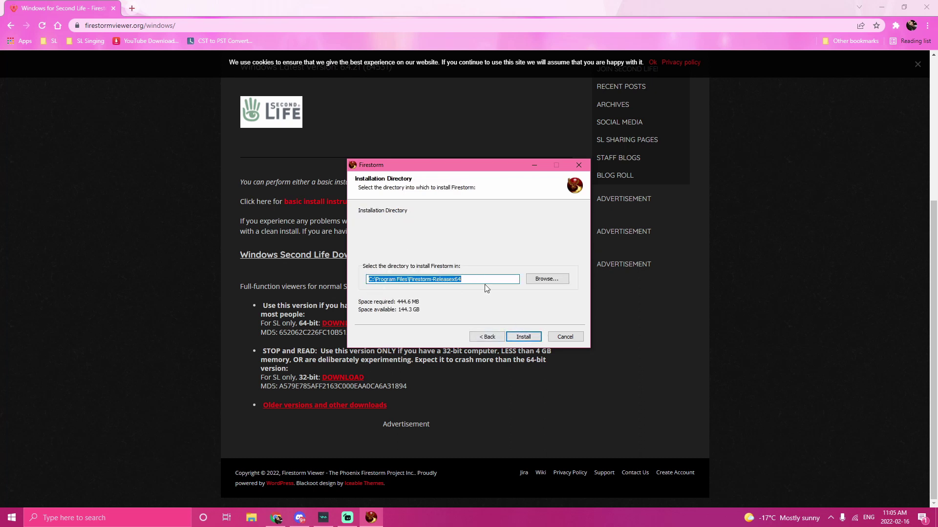
Install Firestorm in C:\Program Files\Firestorm-Releasex64 with a start menu entry and start the viewer
click(537, 278)
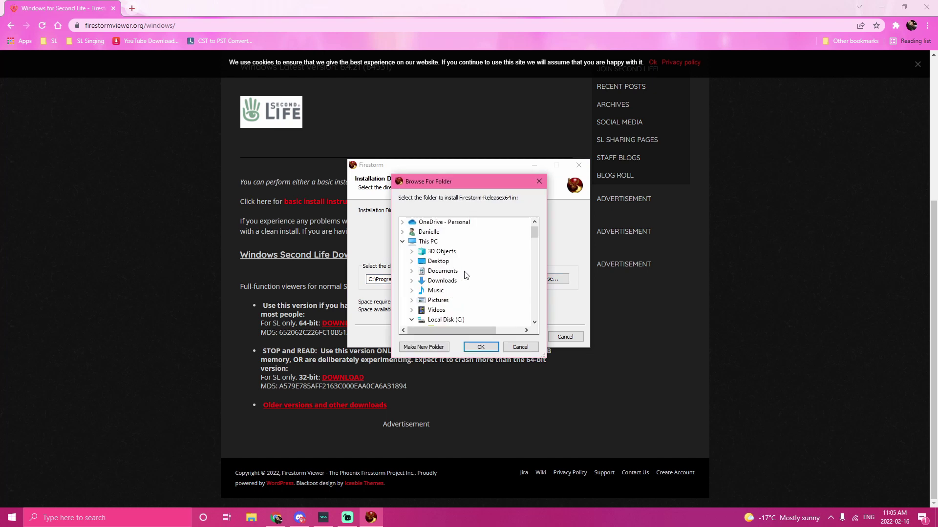
click(521, 348)
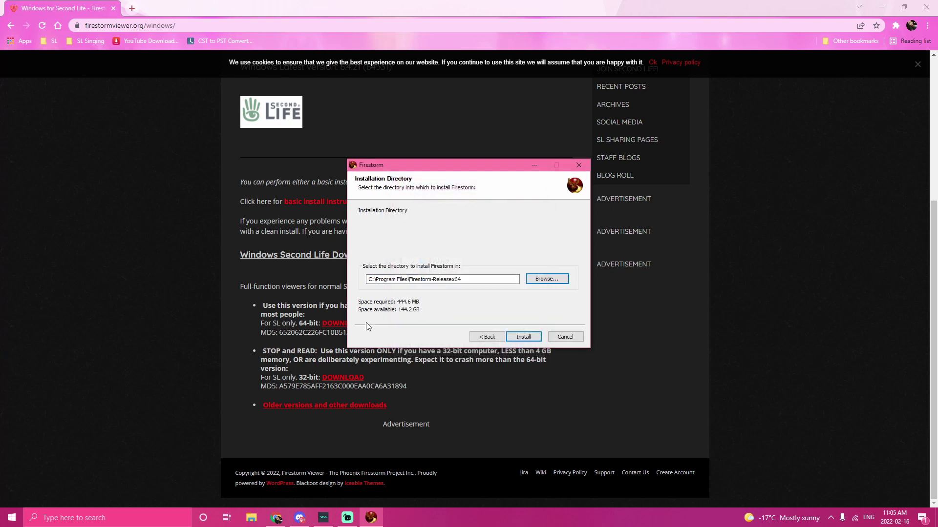
click(512, 336)
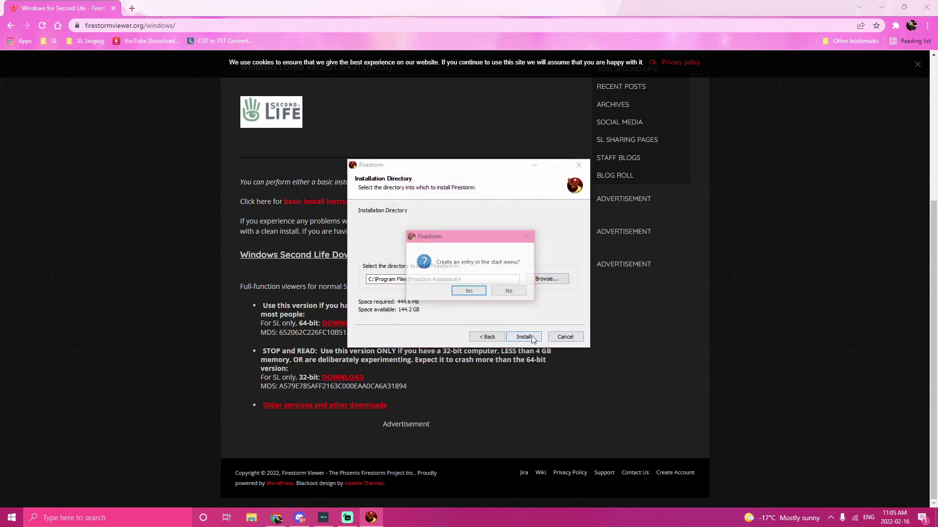
click(465, 295)
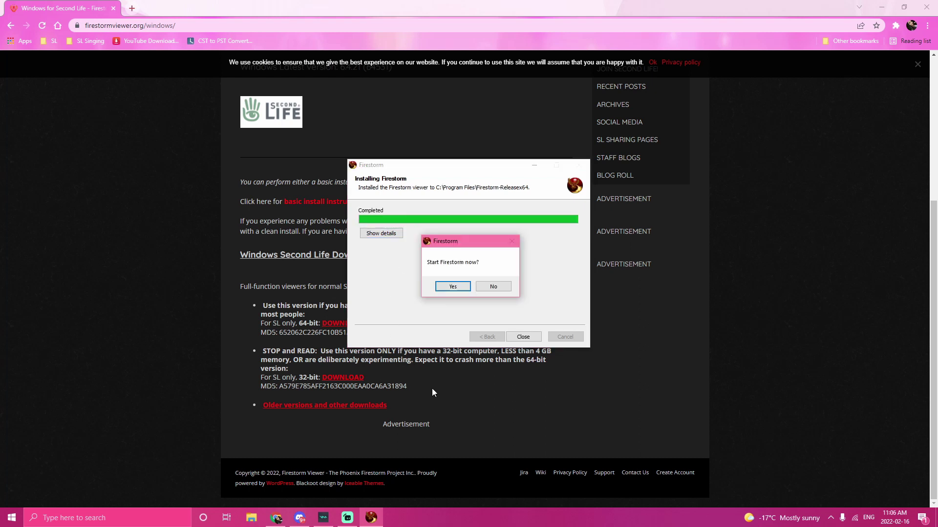
click(447, 286)
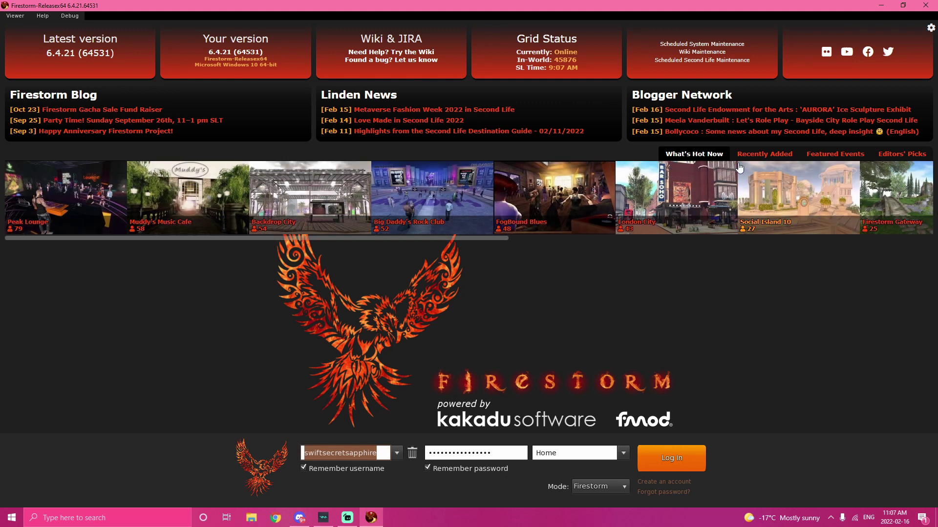
Browse the Recently Added, Featured Events and What's Hot Now destinations, and log in with the remembered account at Home
click(762, 155)
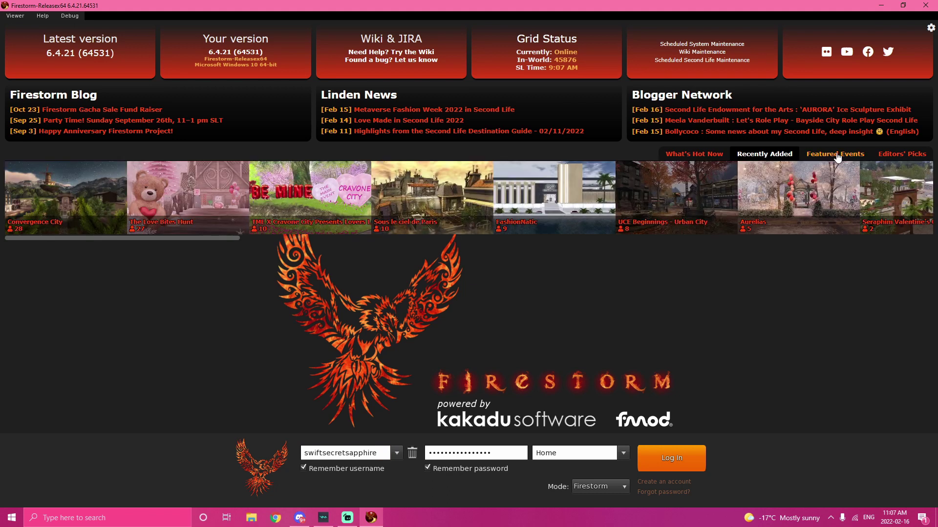
click(837, 156)
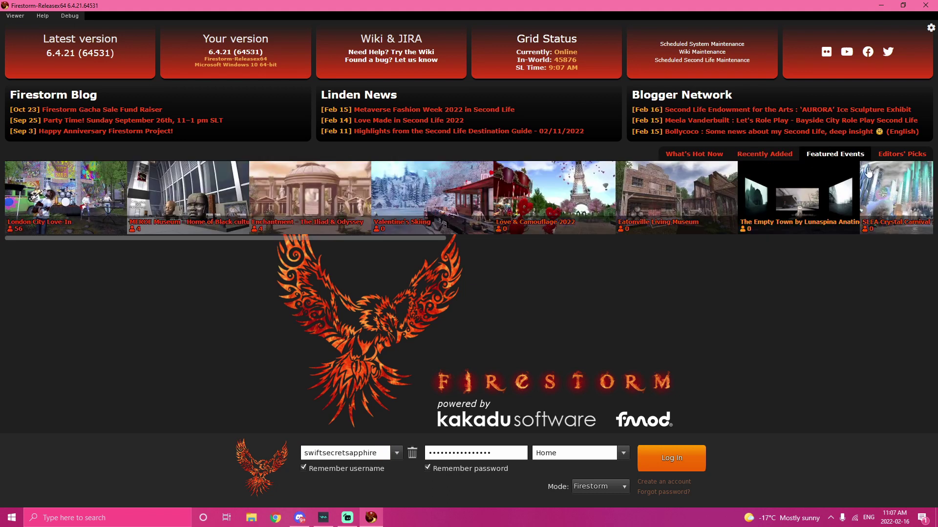
click(694, 154)
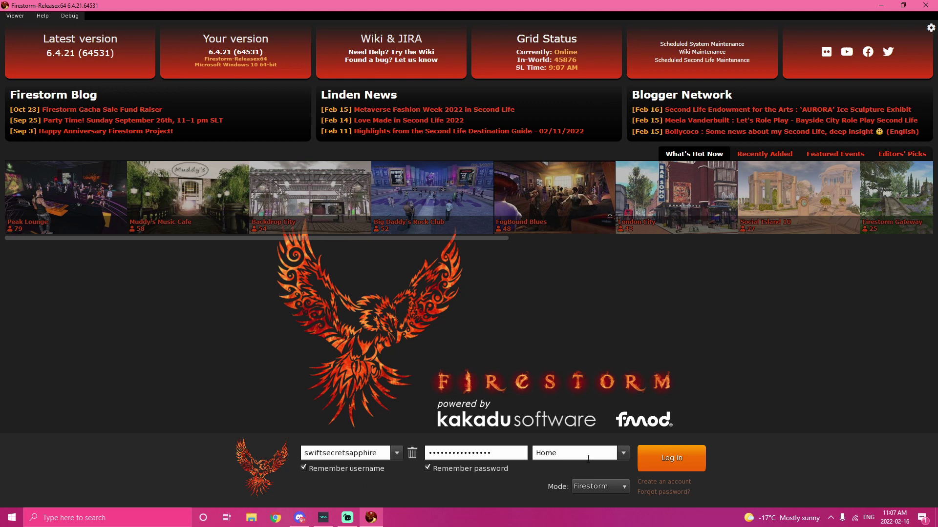
click(688, 457)
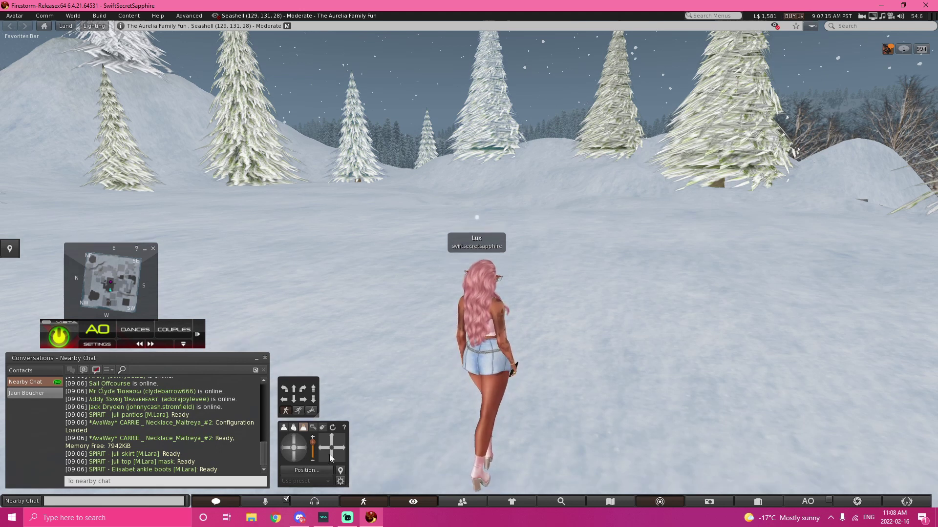
Open the Destinations guide, view the Newcomer Friendly places and close the guide
click(281, 448)
drag(281, 447, 280, 447)
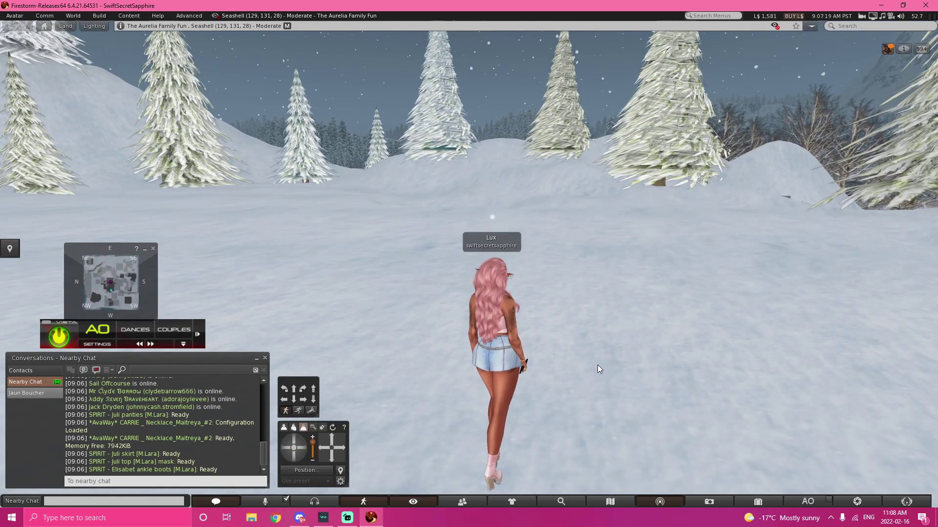
click(99, 15)
mouse_move(73, 15)
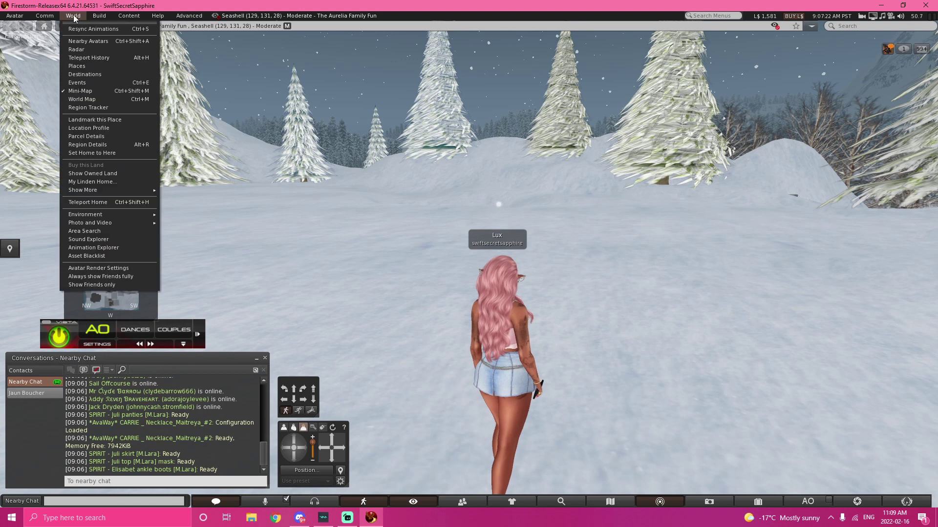
click(85, 74)
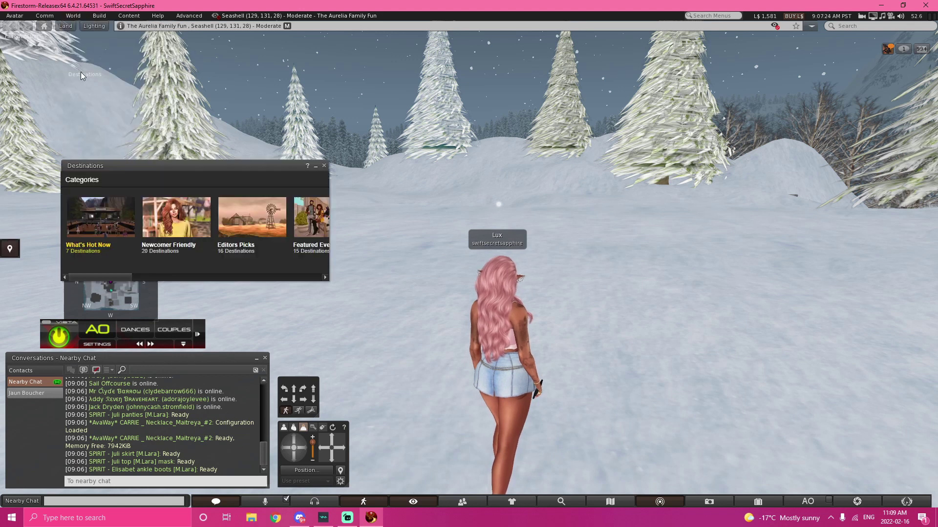
click(175, 229)
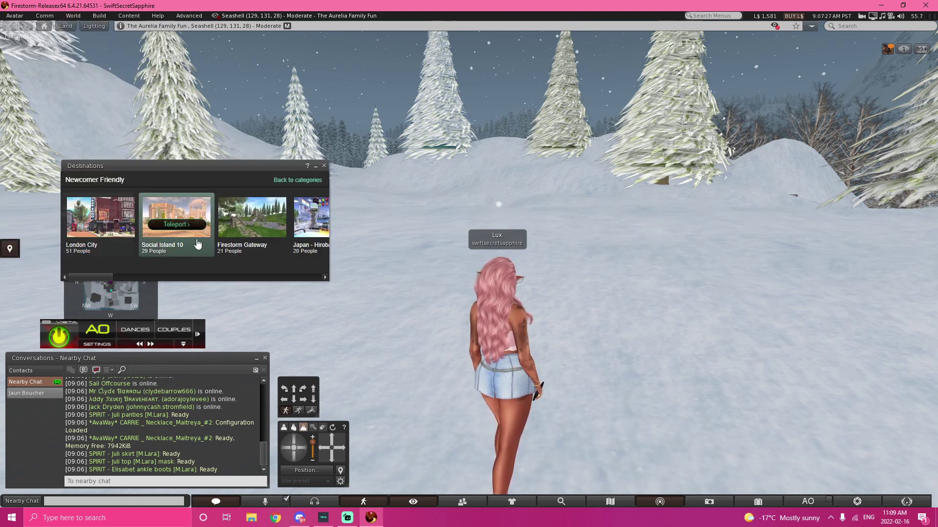
mouse_move(98, 275)
mouse_down()
mouse_move(160, 270)
mouse_move(92, 269)
mouse_up()
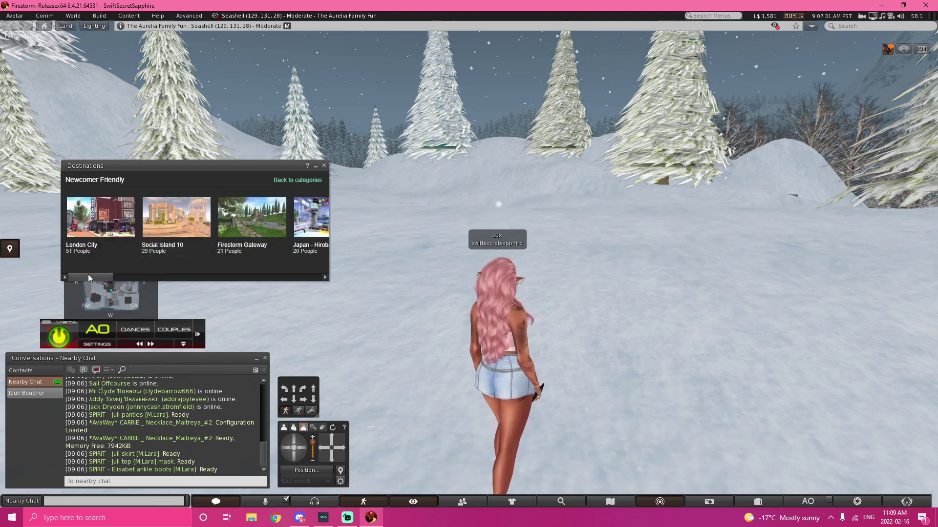
click(324, 165)
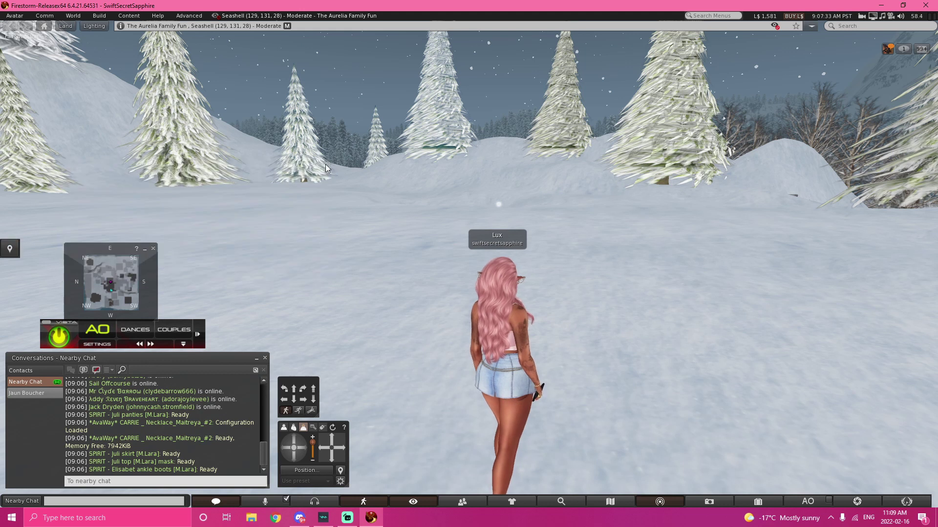
Reopen the Destinations guide, return to its category overview and close it again
click(74, 16)
mouse_move(98, 22)
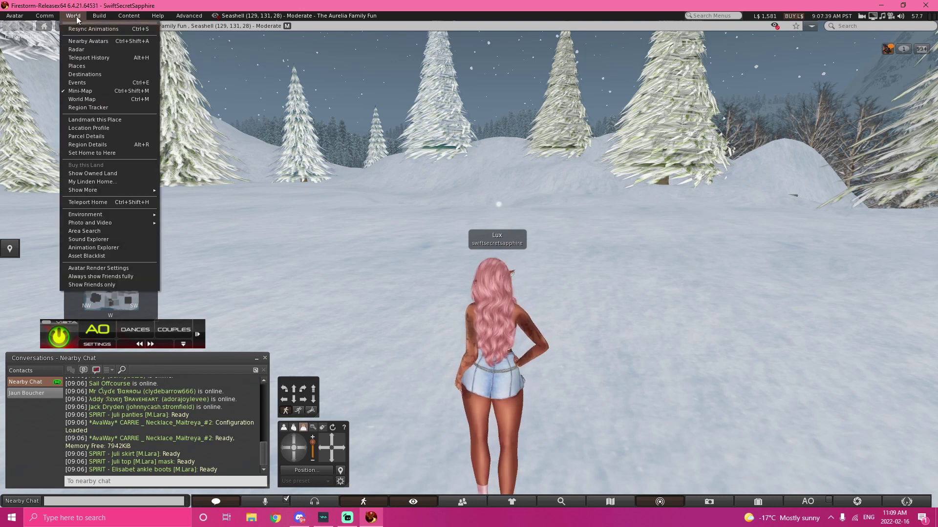
click(81, 75)
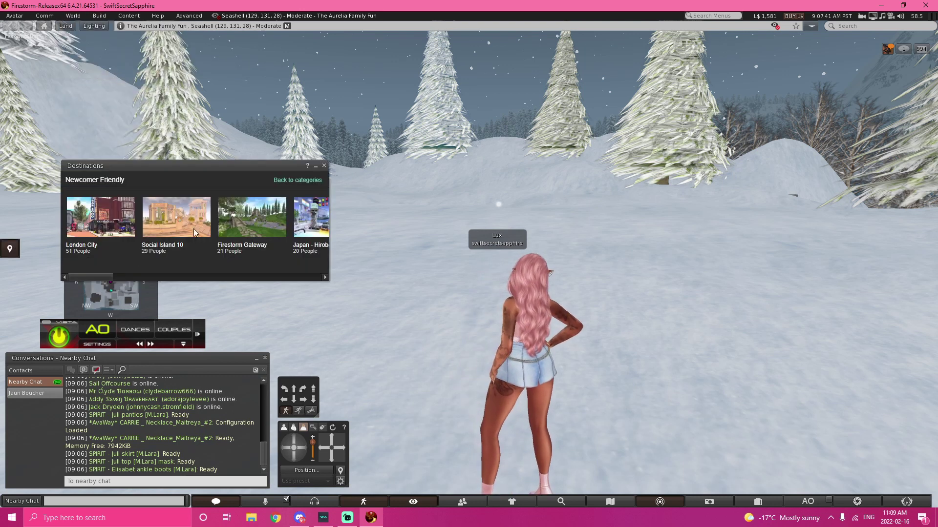
mouse_move(110, 275)
mouse_down()
mouse_move(244, 277)
mouse_move(110, 277)
mouse_up()
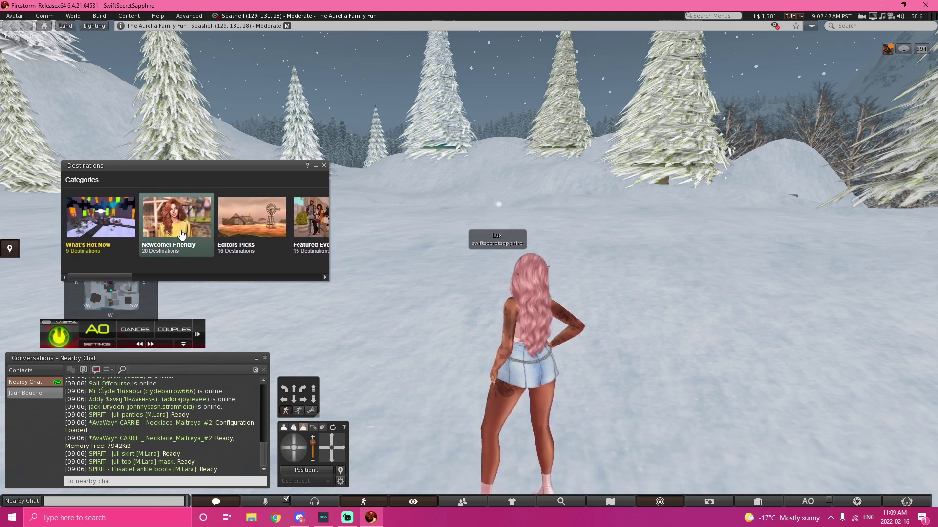
click(324, 166)
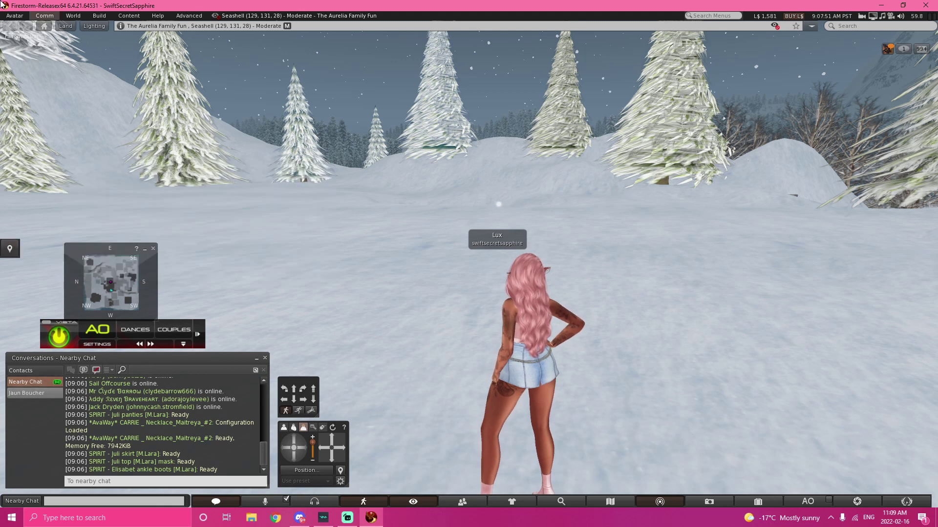
Open the Preferences and show the Movement settings of Move & View
click(15, 16)
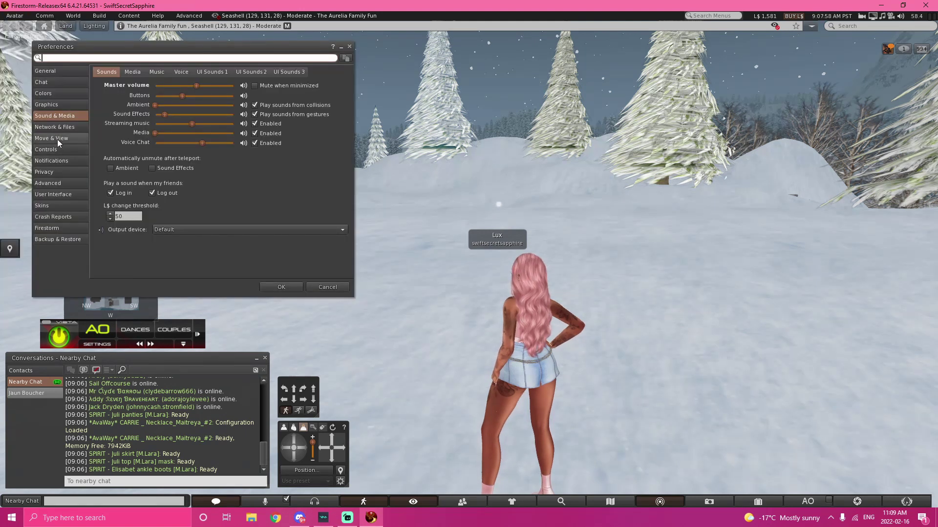
click(79, 138)
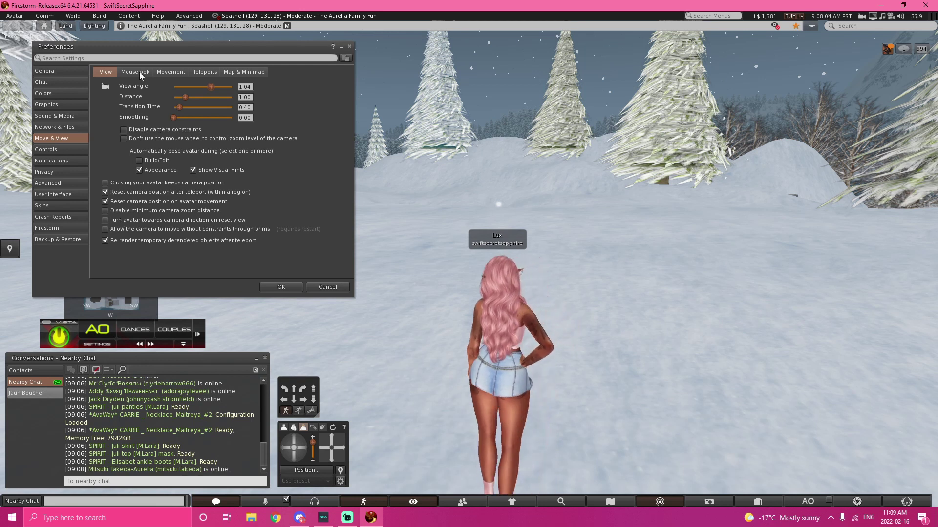
click(173, 73)
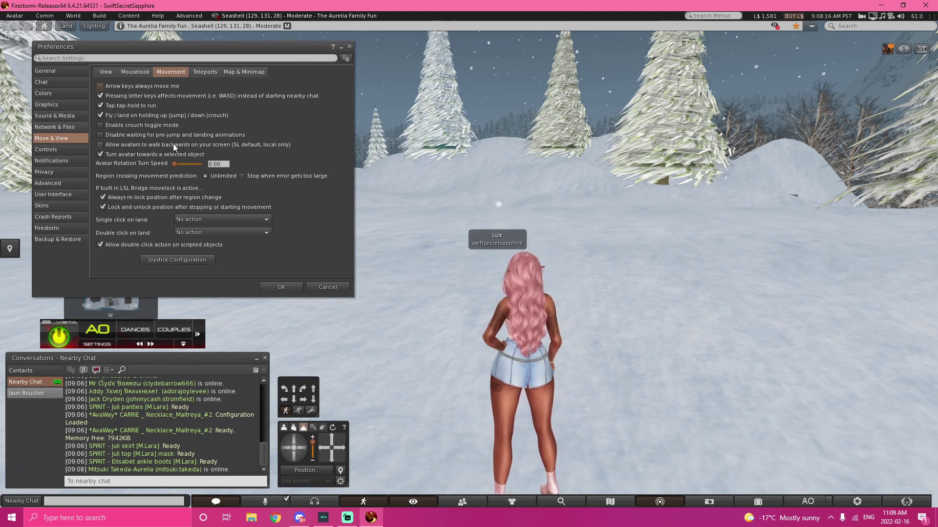
Move the avatar backward, turn it to the left and walk it forward
key(s)
key(a)
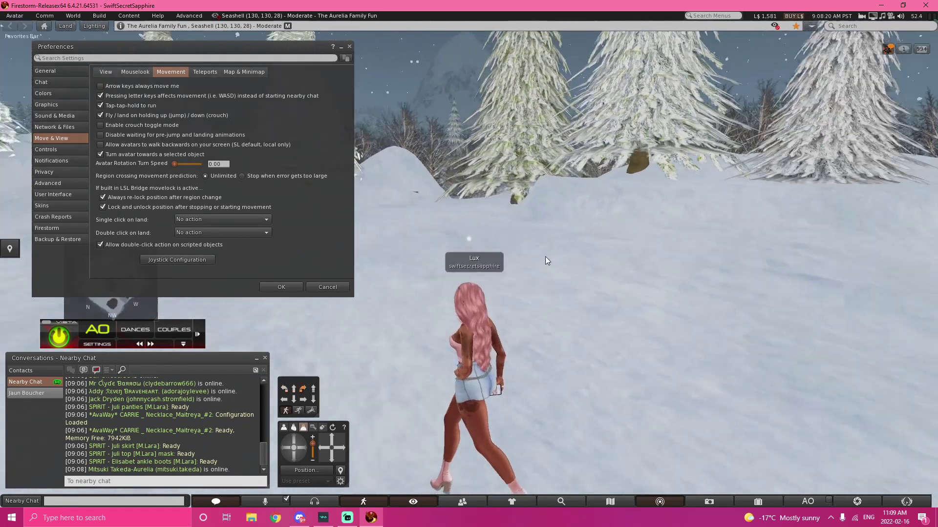
key(w)
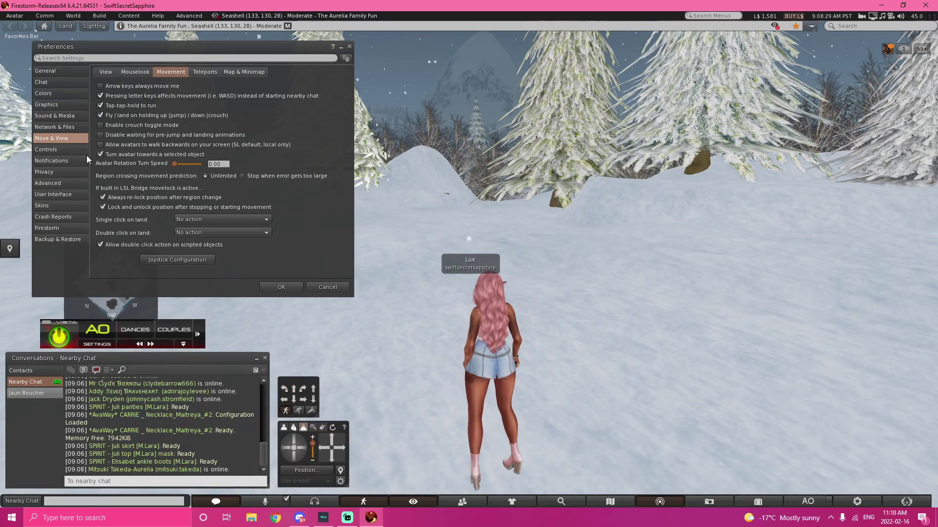
Show the LookAt settings of the Privacy preferences and view other avatars' look-at targets around the London City plaza
click(72, 172)
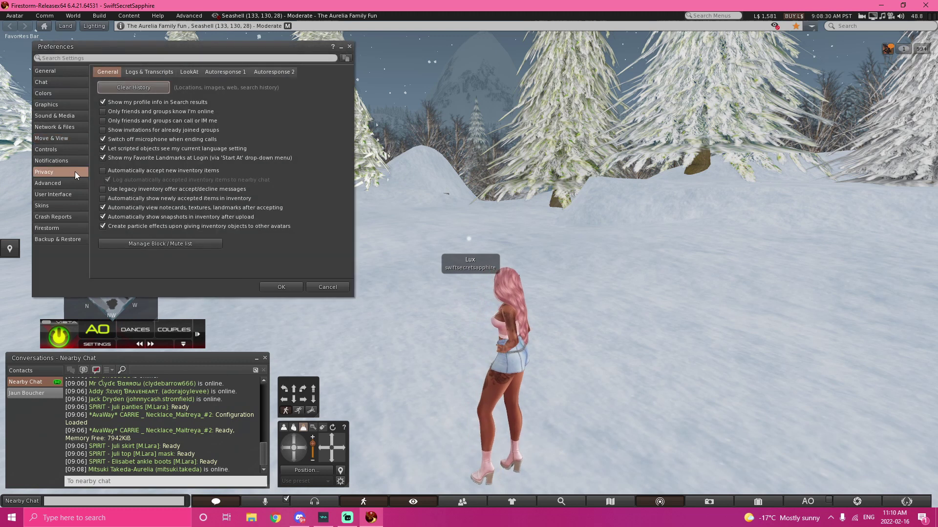
click(178, 73)
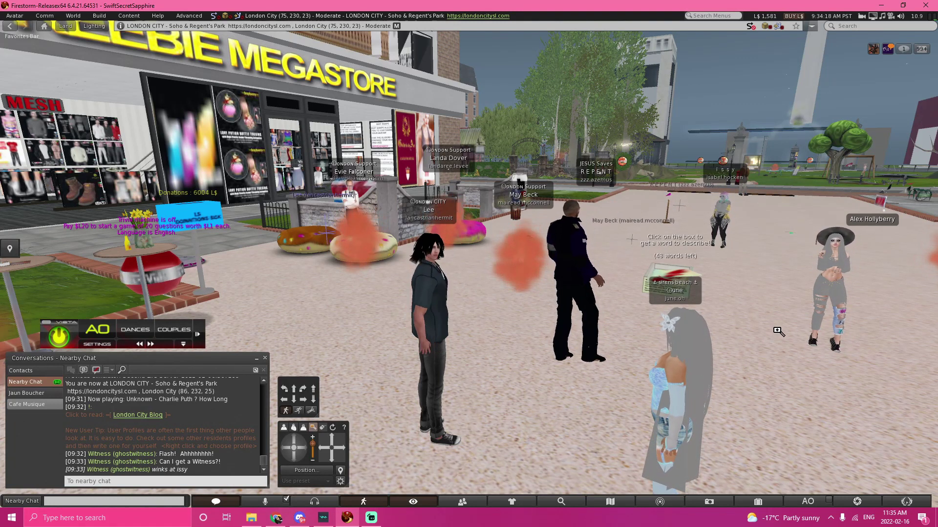
key(Right)
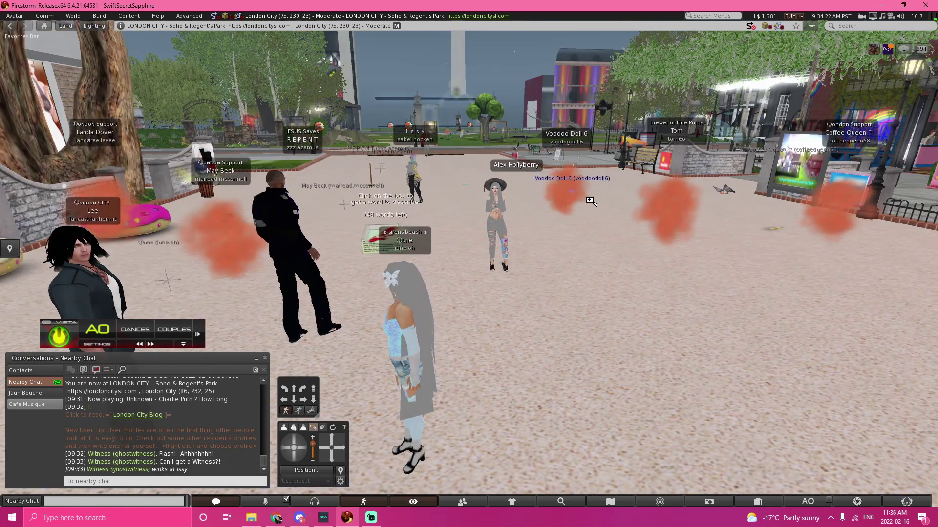
key(Right)
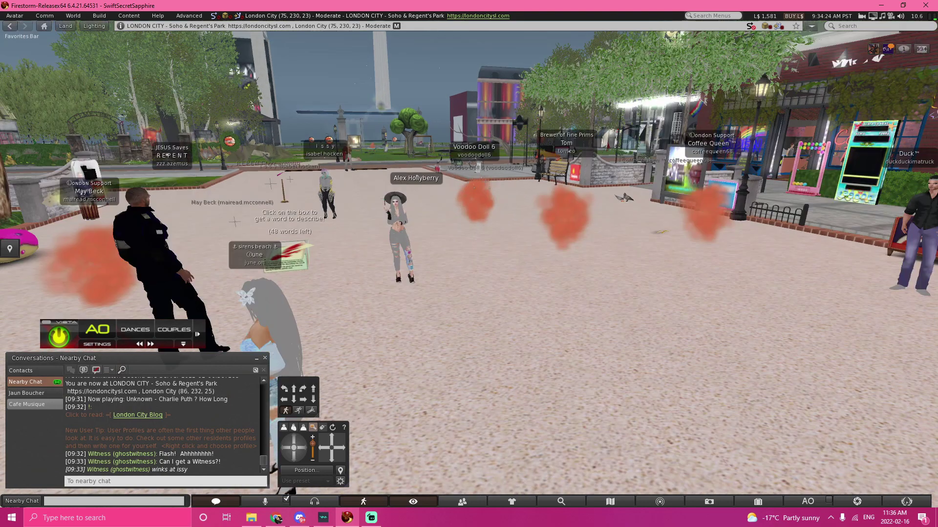
key(Right)
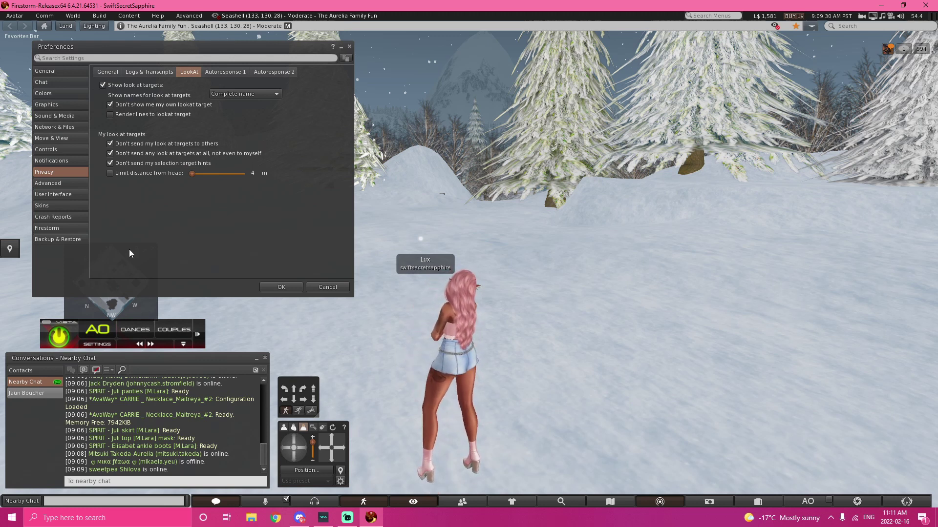
View the Autoresponse 1 messages and the available skins, and accept and close the Preferences
click(223, 72)
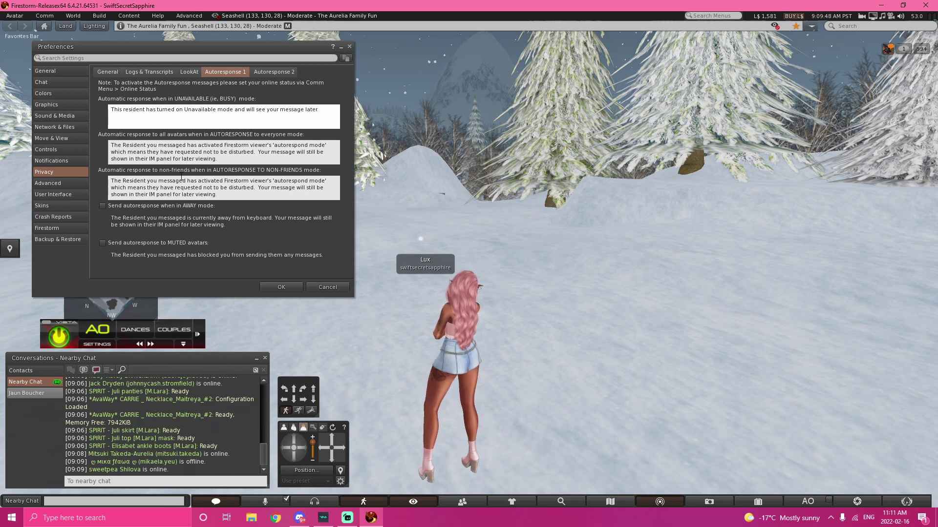
click(41, 206)
click(201, 207)
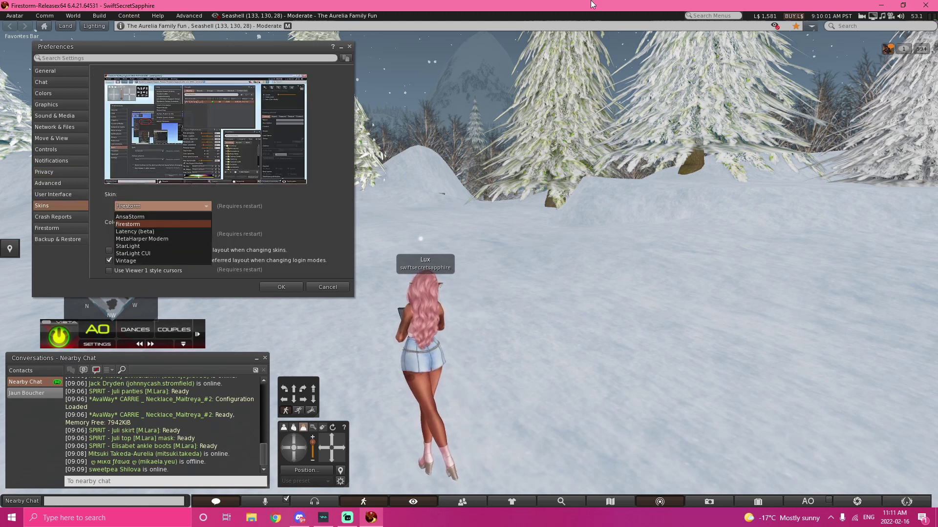
click(279, 207)
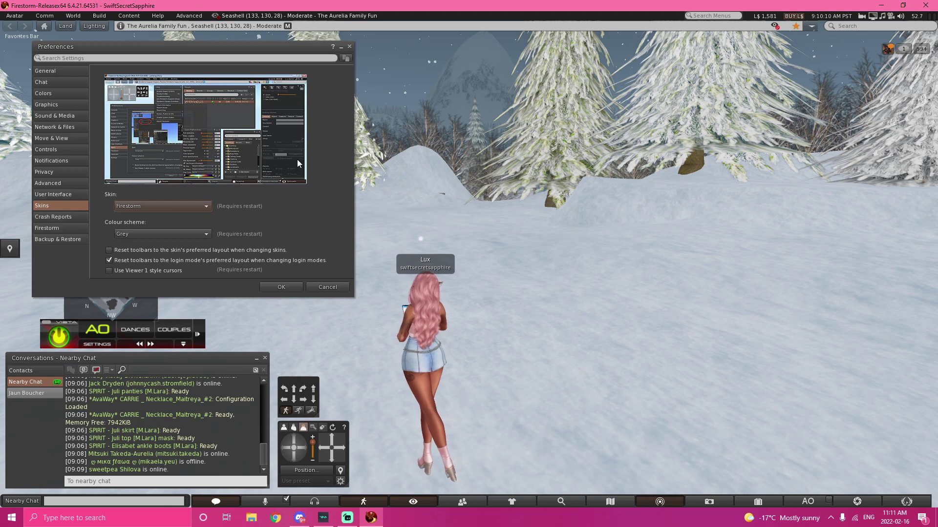
click(66, 229)
click(281, 287)
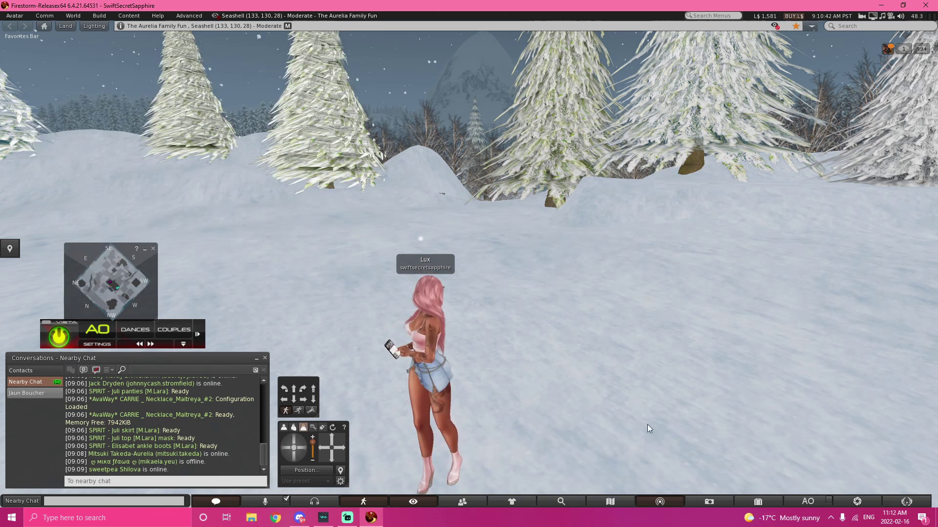
Hide the movement controls, camera controls, Conversations window and minimap, and remove the AO HUD from the view
click(362, 502)
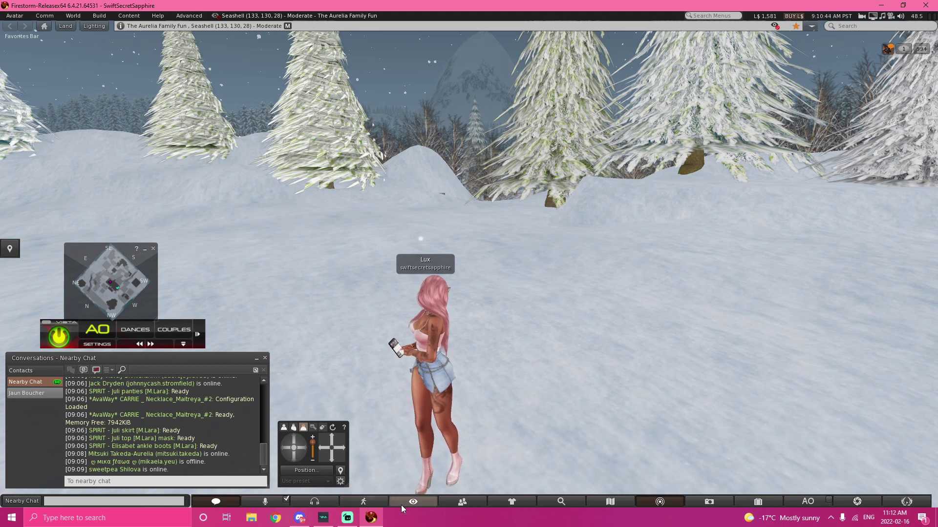
click(402, 503)
click(218, 502)
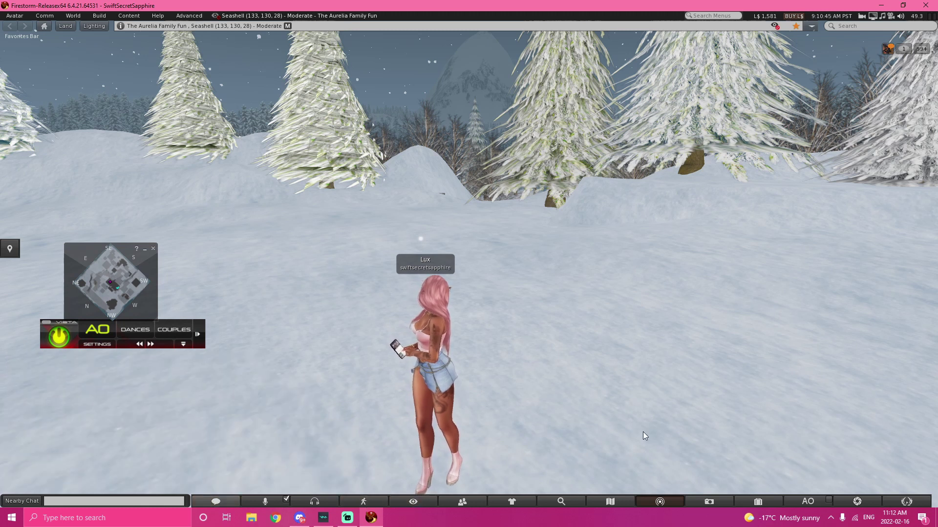
click(667, 506)
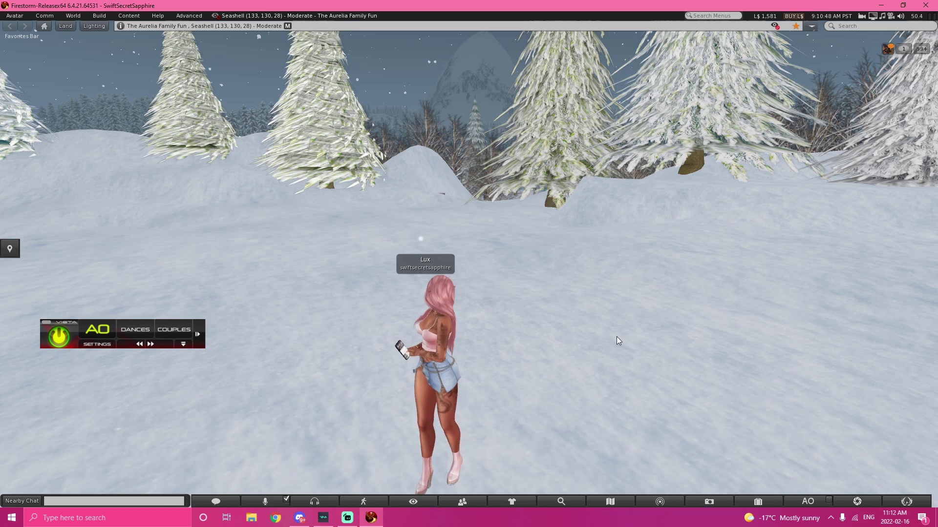
right_click(91, 330)
click(69, 330)
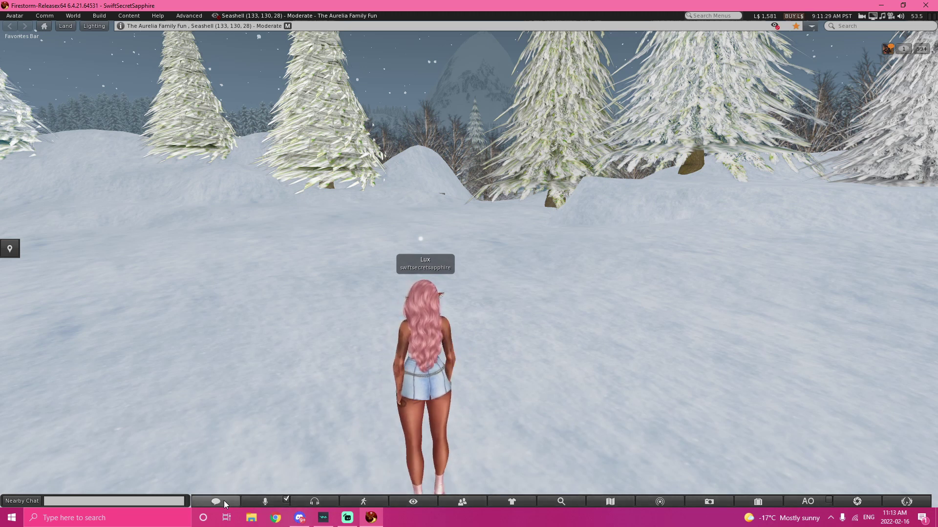
Show and hide the Conversations window, and try the microphone toggle while viewing the voice indicator above the avatar
click(223, 500)
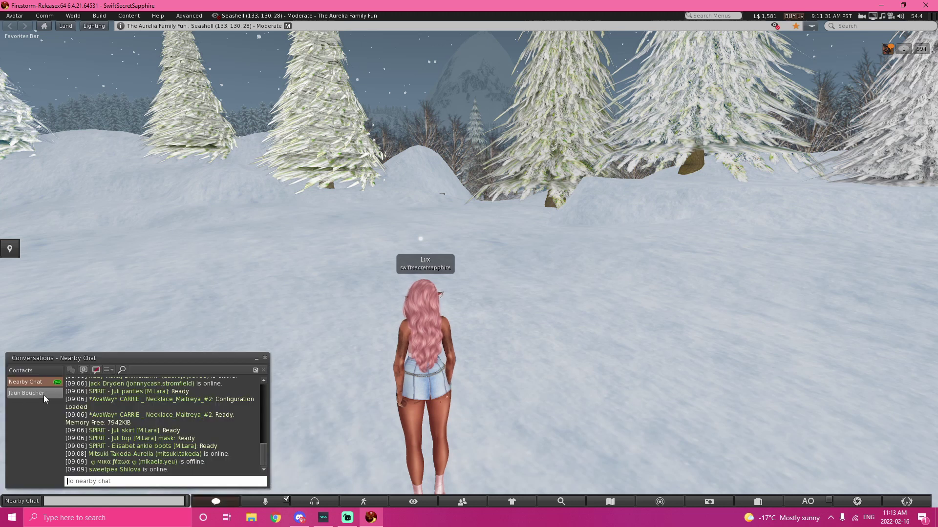
click(223, 500)
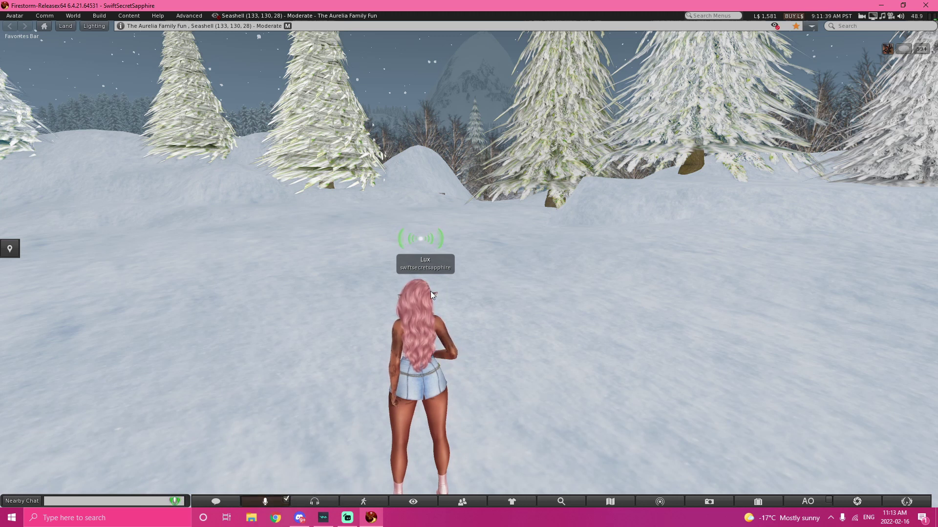
scroll(541, 330, up, 3)
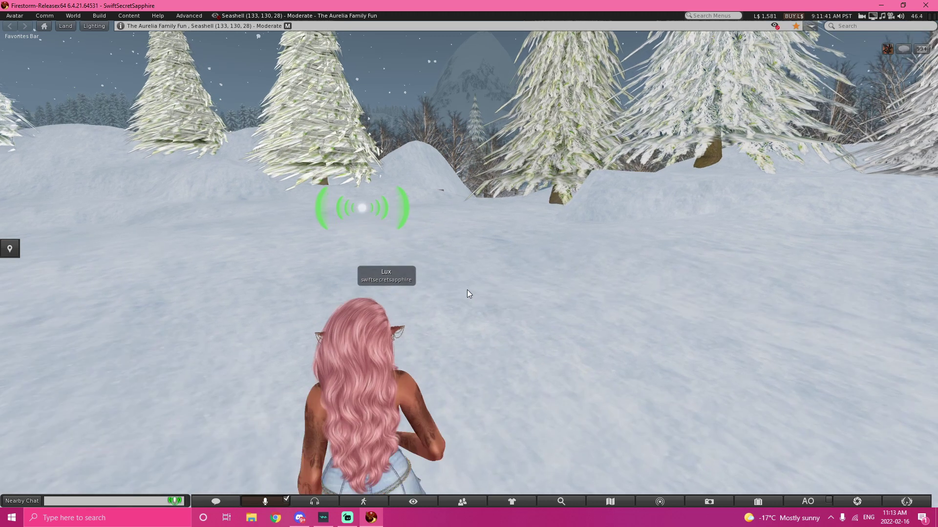
scroll(491, 332, down, 1)
scroll(490, 337, down, 2)
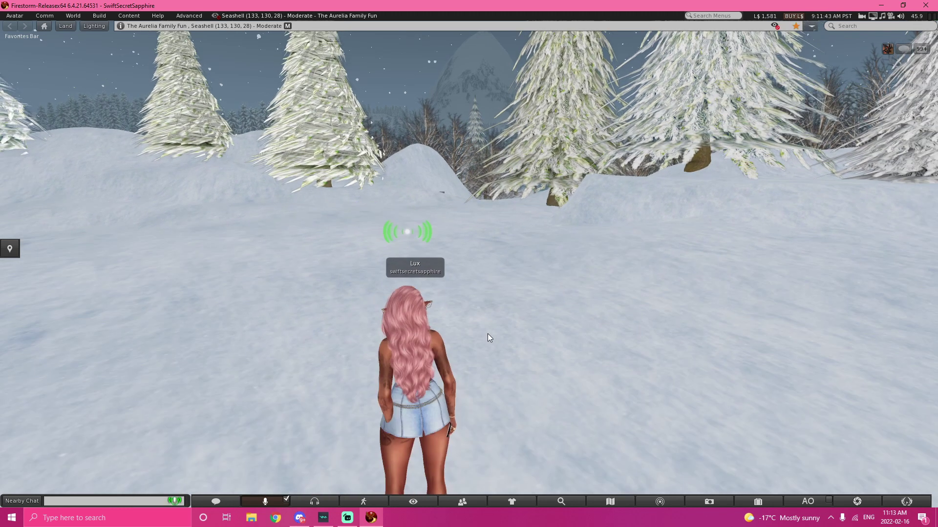
click(262, 505)
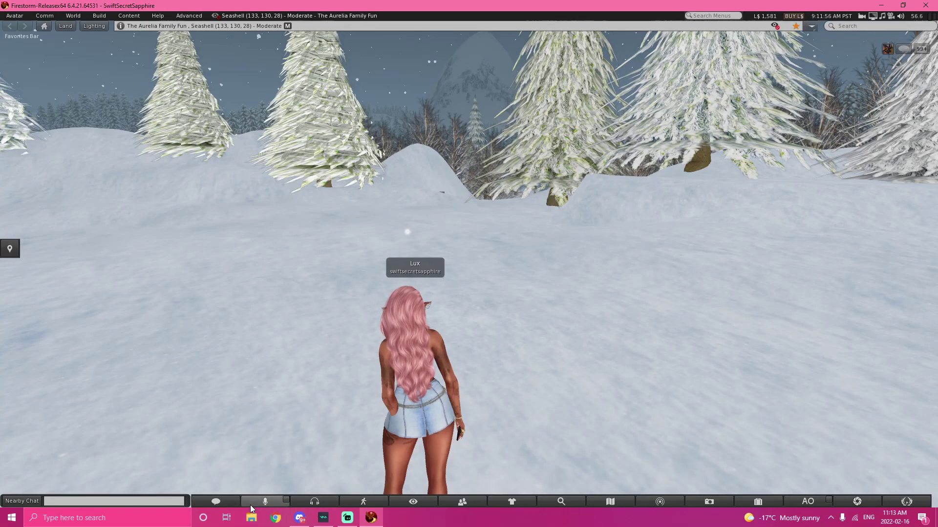
click(251, 505)
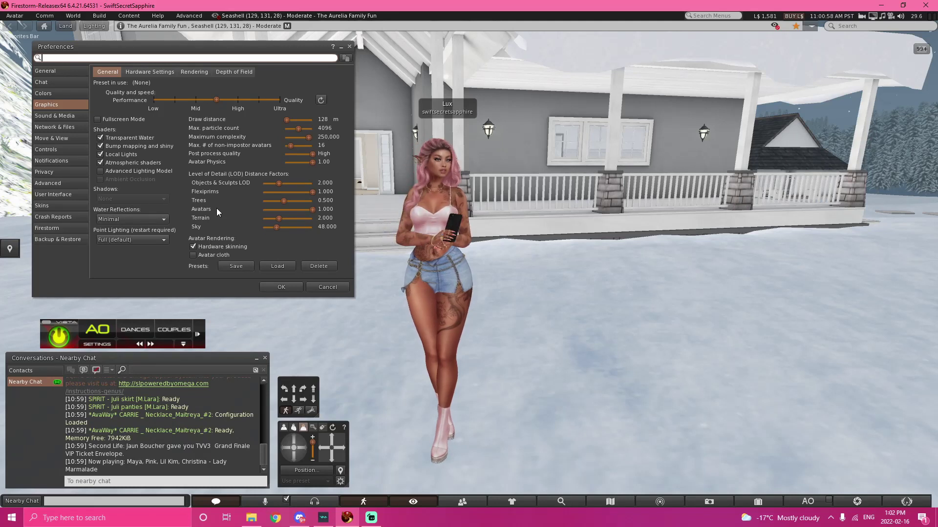
Choose the Yeti Stereo speakers as the voice output device in the Sound & Media audio device settings and accept the Preferences
click(63, 117)
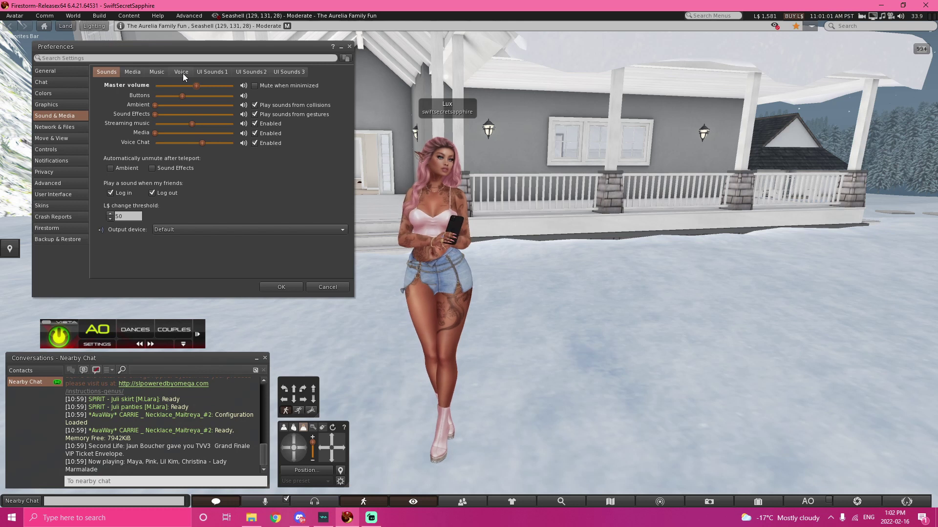
click(181, 74)
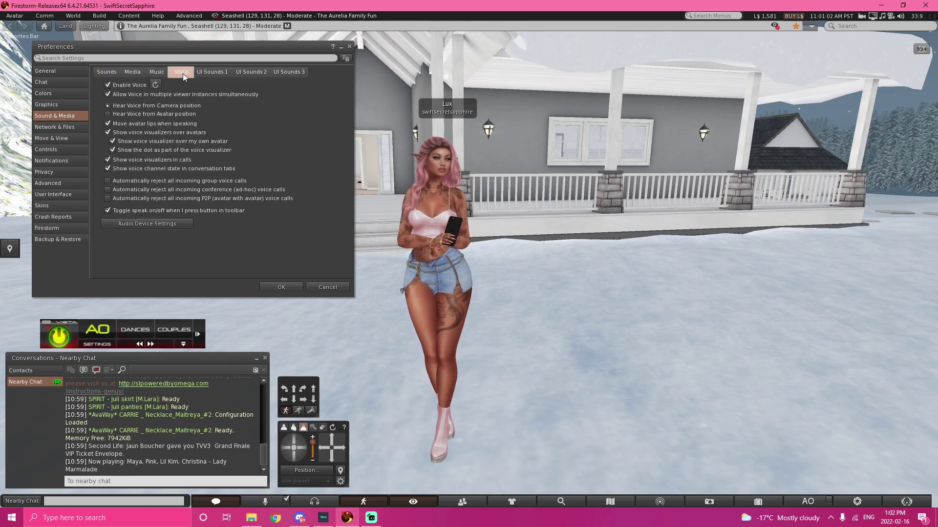
click(143, 226)
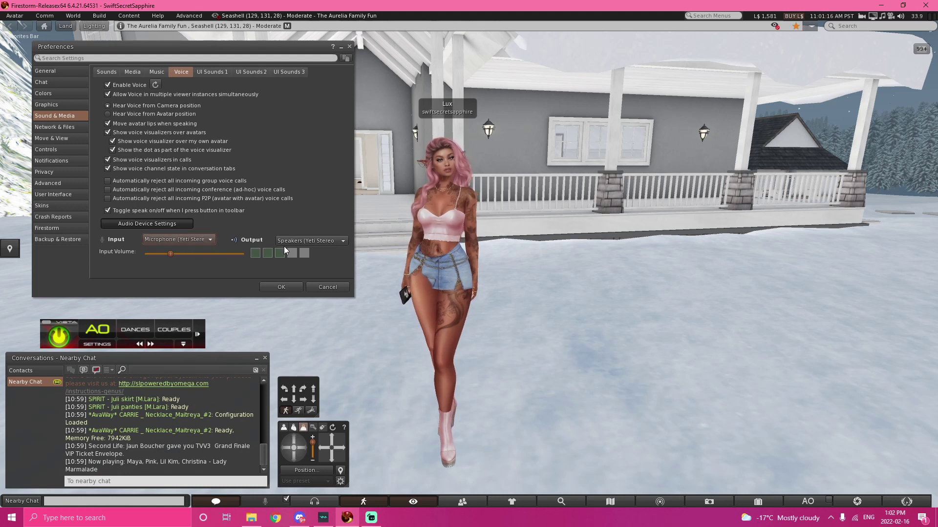
click(309, 241)
click(315, 260)
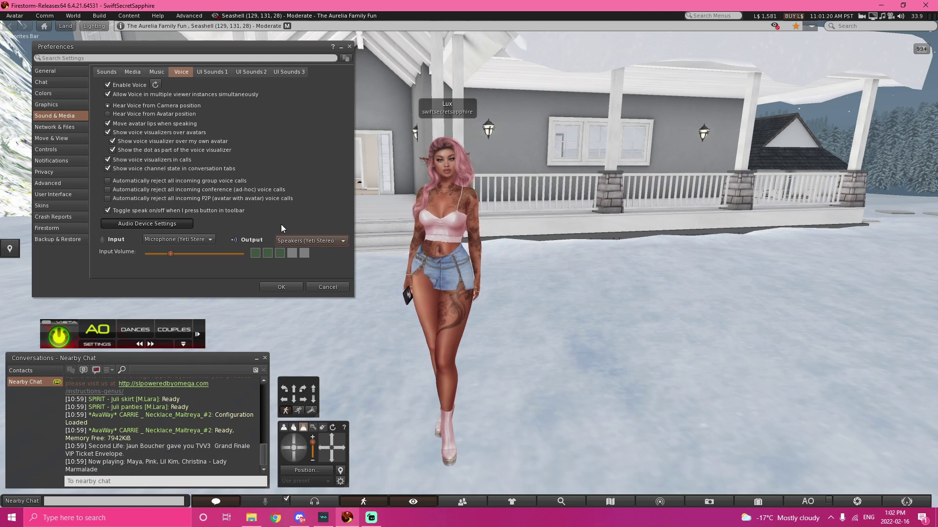
click(283, 286)
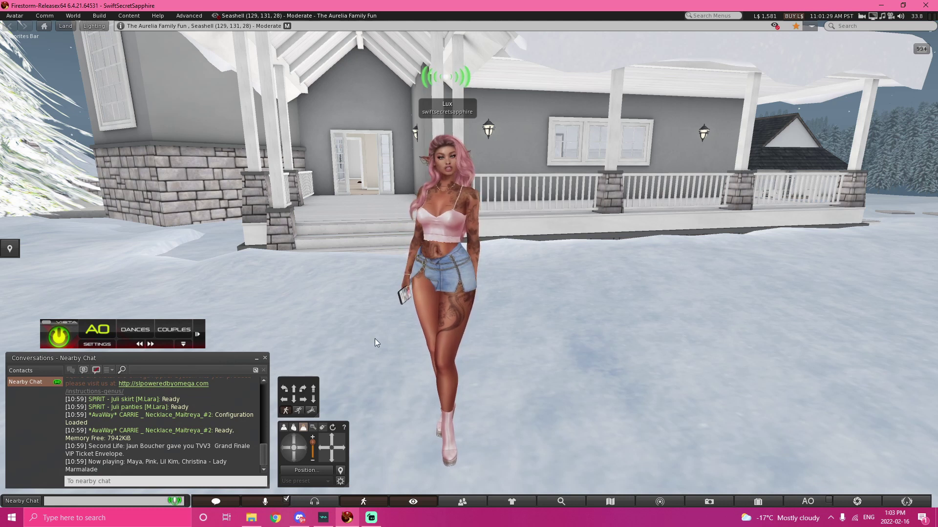
Reopen the Preferences and expand the audio device settings of the Voice options
click(15, 16)
click(37, 219)
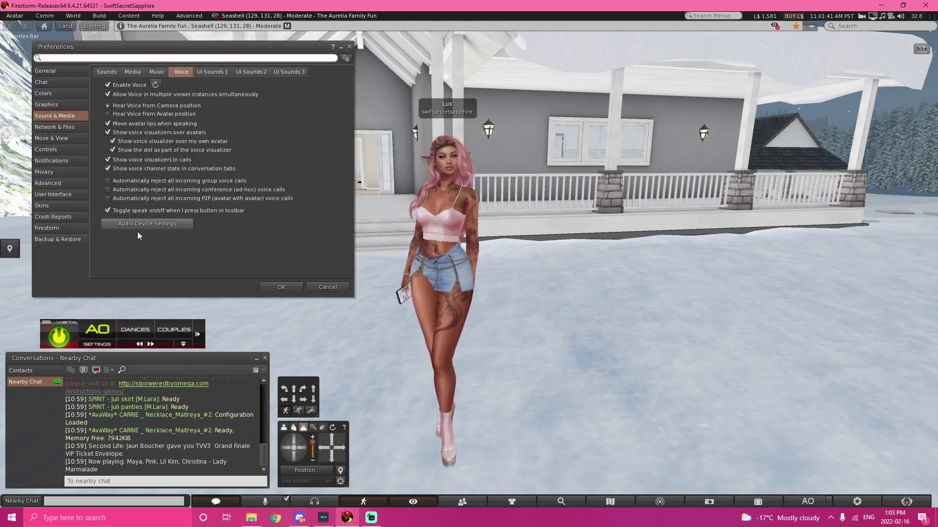
click(149, 224)
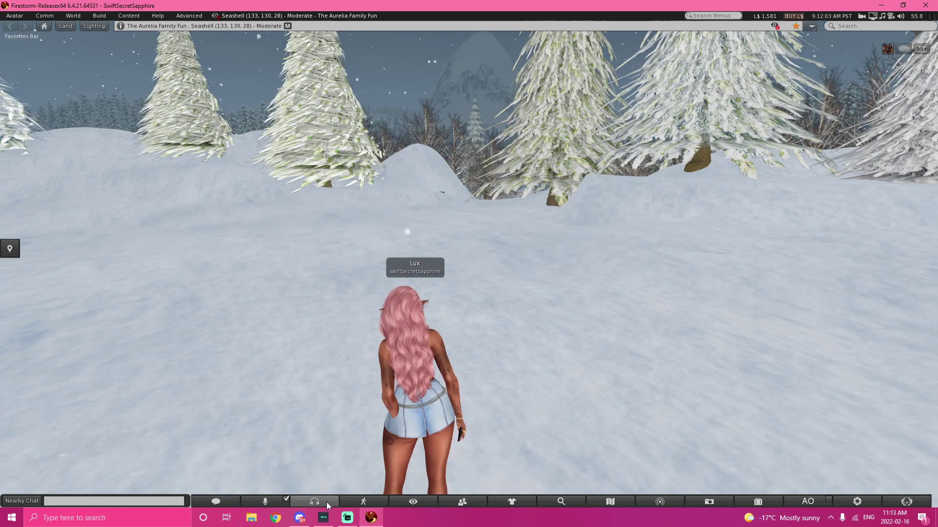
Open the Nearby Voice window and look through the list of avatars with their individual volume controls
click(315, 502)
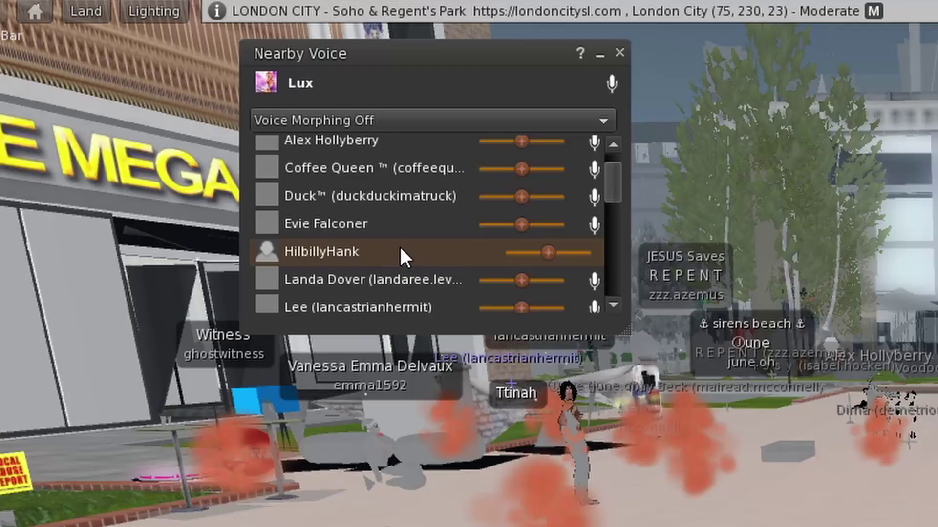
scroll(198, 125, down, 2)
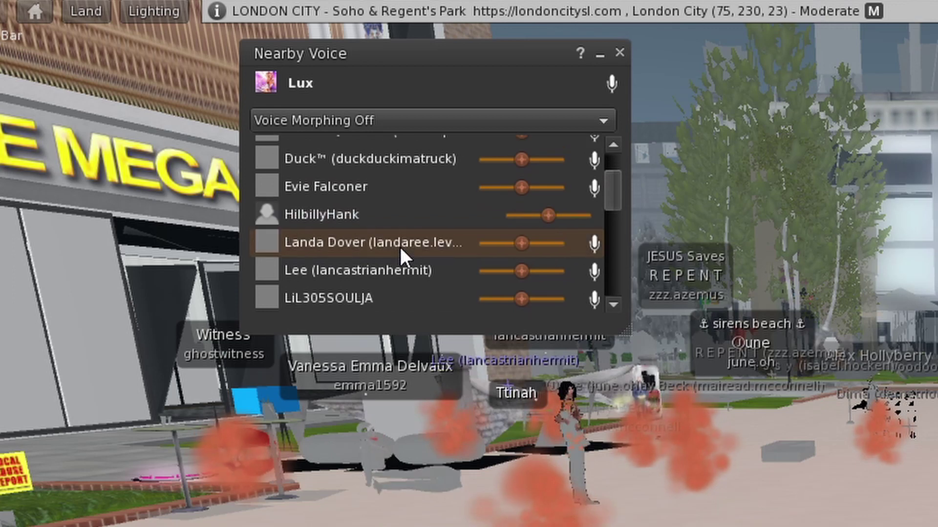
scroll(403, 250, down, 1)
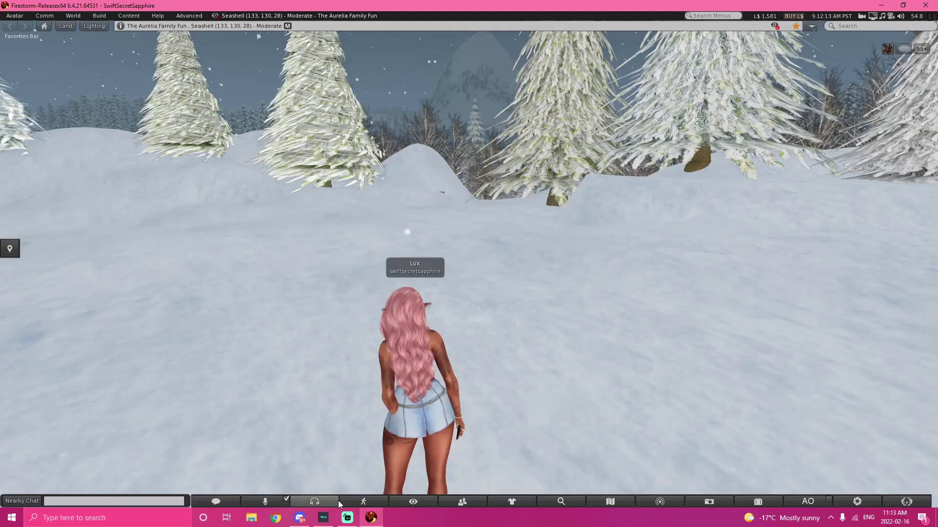
Show the movement controls, try their direction arrows and move the avatar forward in running mode
click(370, 503)
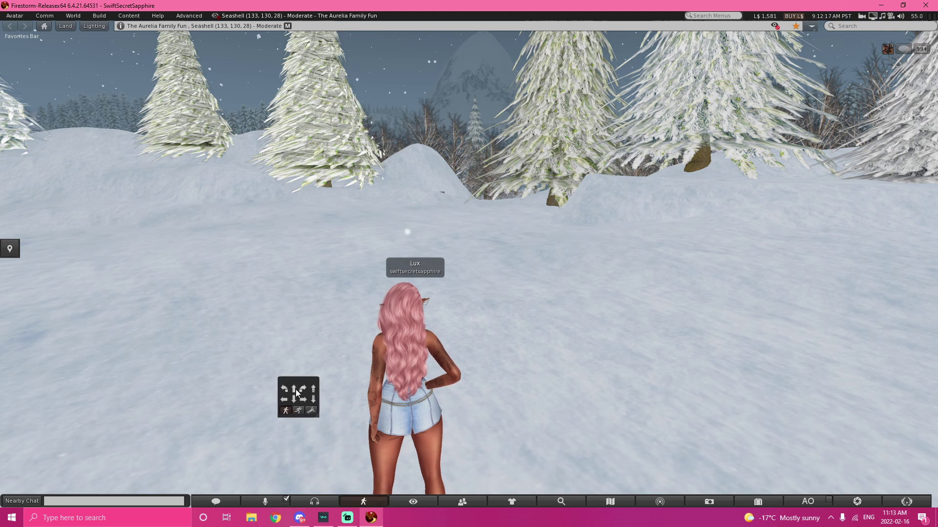
click(301, 399)
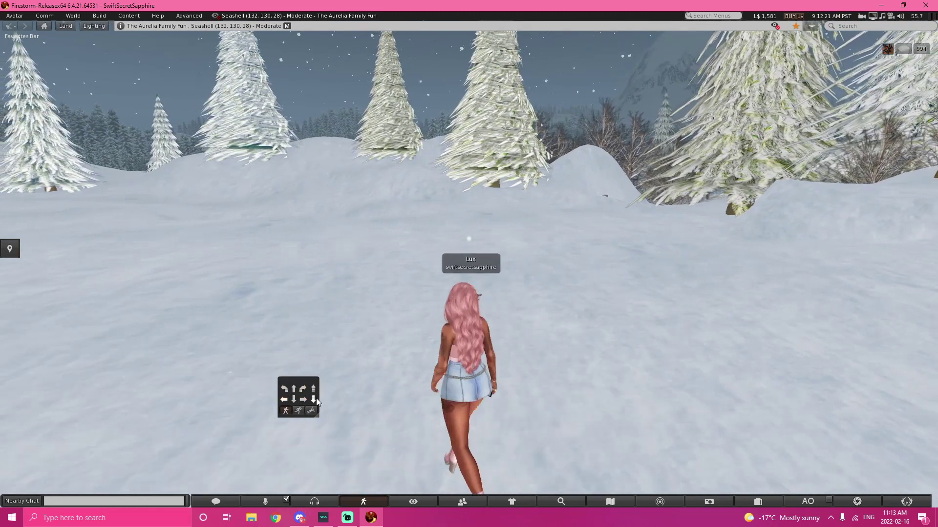
click(314, 400)
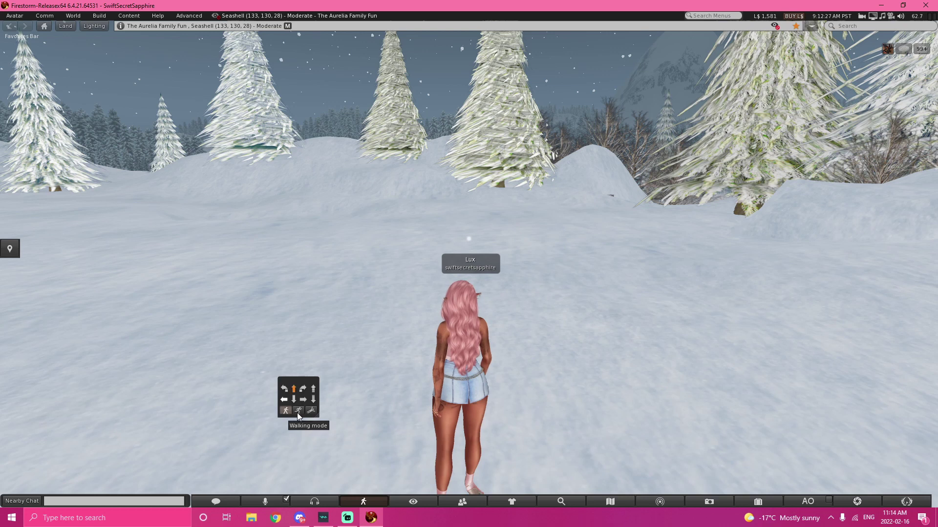
key(Up)
click(298, 410)
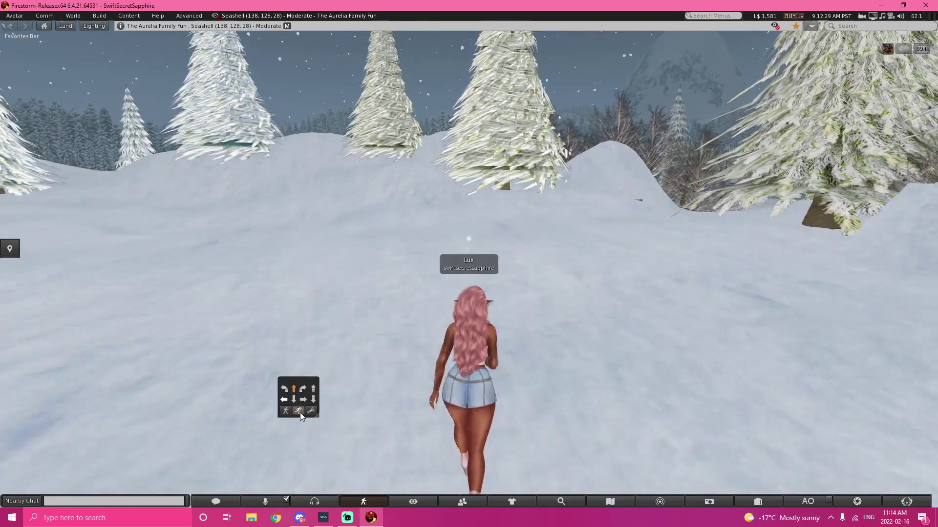
Make the avatar fly, stop flying to land in running mode, and turn it to face the houses
click(309, 414)
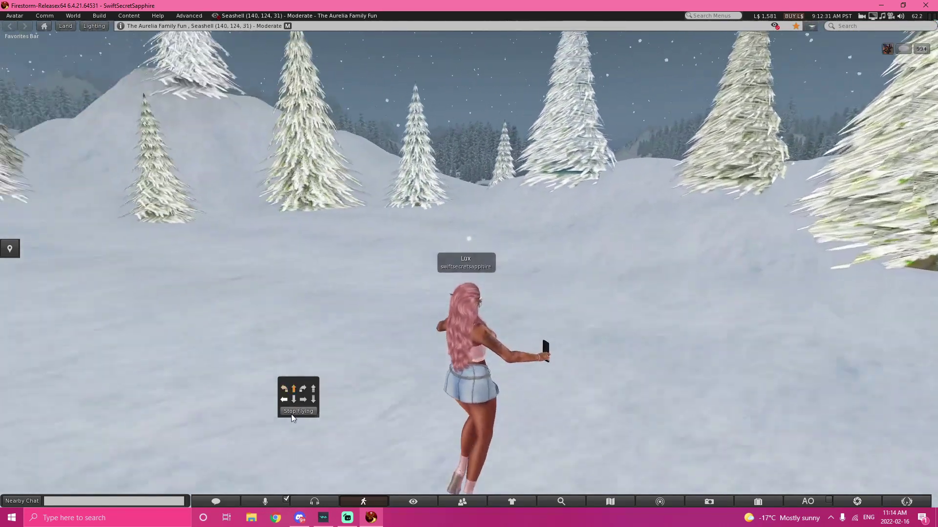
click(298, 411)
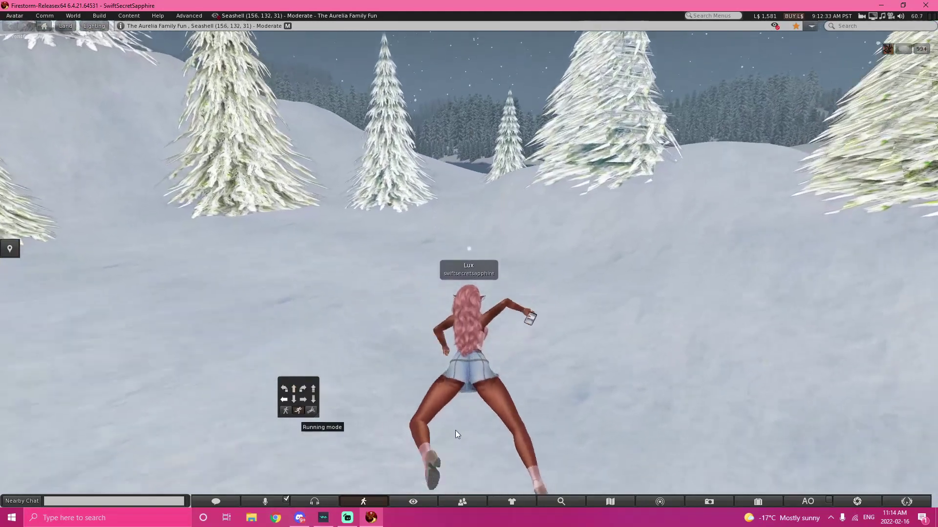
key(Left)
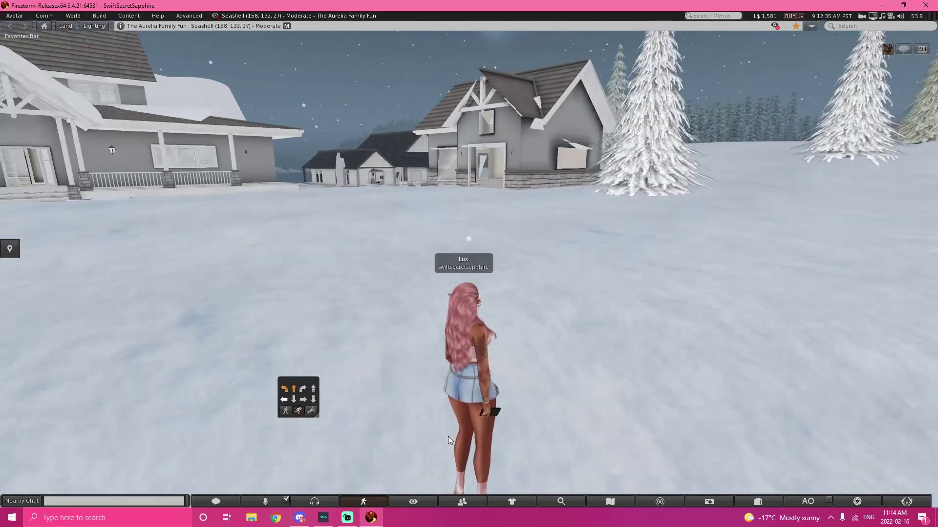
Show the camera controls, try orbiting and zooming the view, and switch between the over-the-shoulder, rear and front camera views
click(412, 502)
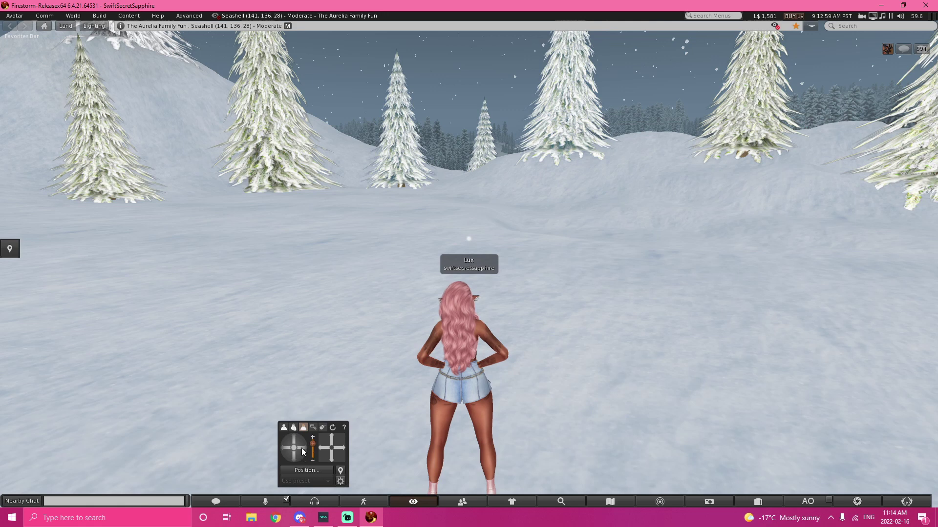
mouse_move(301, 447)
mouse_down()
mouse_move(302, 457)
mouse_move(294, 433)
mouse_move(310, 447)
mouse_move(295, 461)
mouse_move(342, 449)
mouse_move(313, 450)
mouse_move(314, 439)
mouse_up()
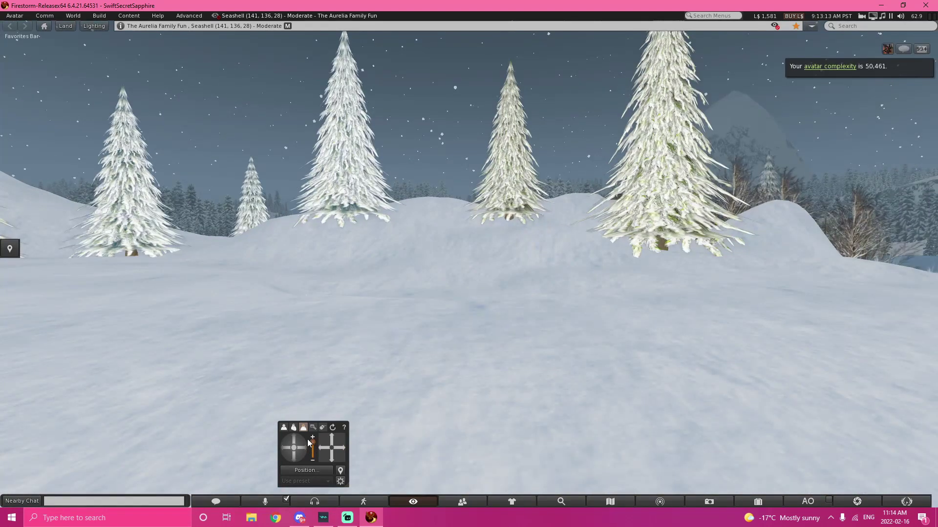
click(294, 427)
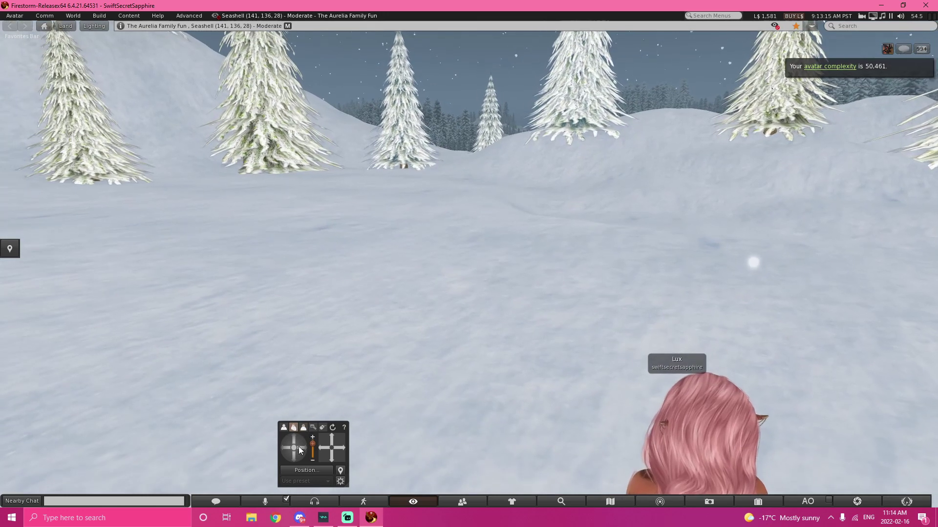
key(Left)
key(Right)
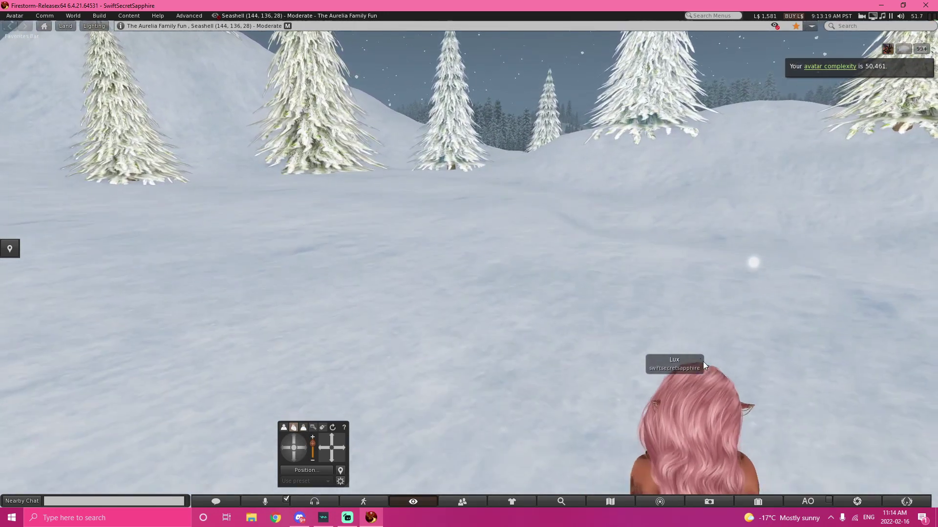
click(304, 428)
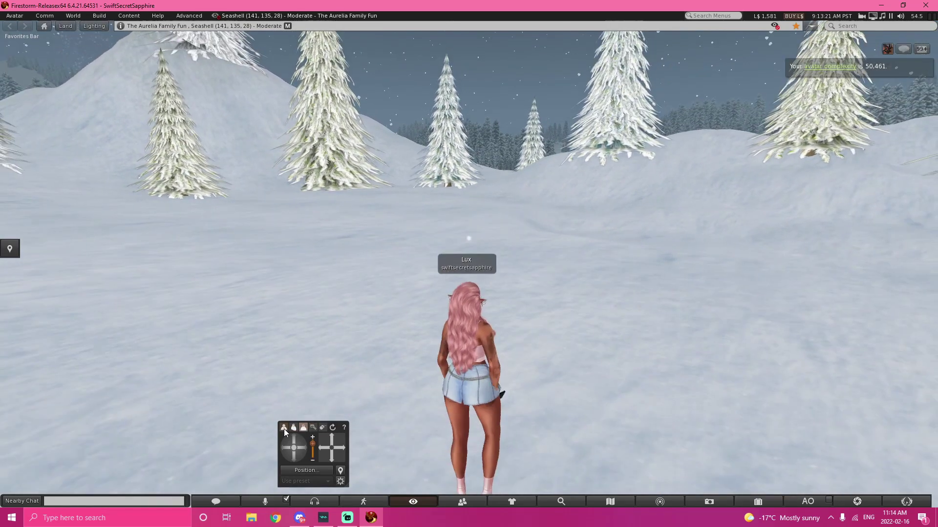
click(283, 428)
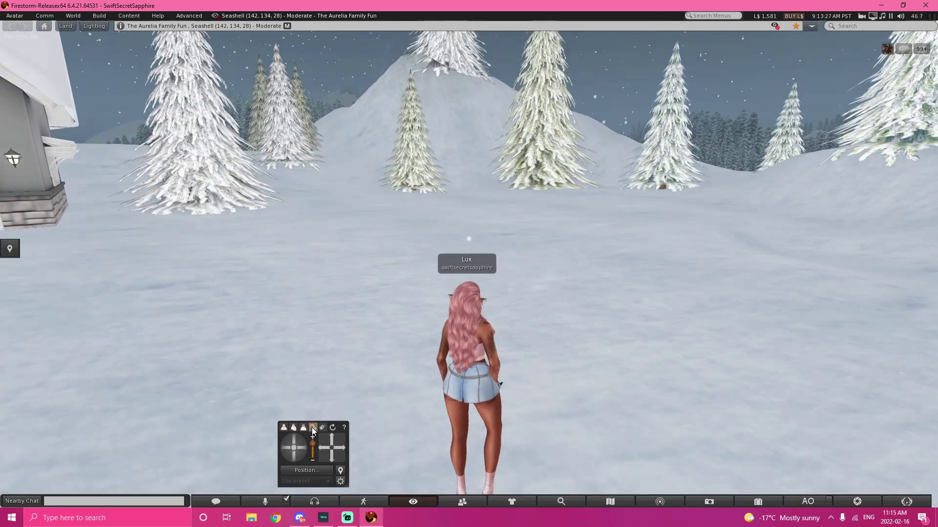
Zoom the camera onto a distant snowy tree in object view and return to the rear view
click(313, 430)
click(407, 162)
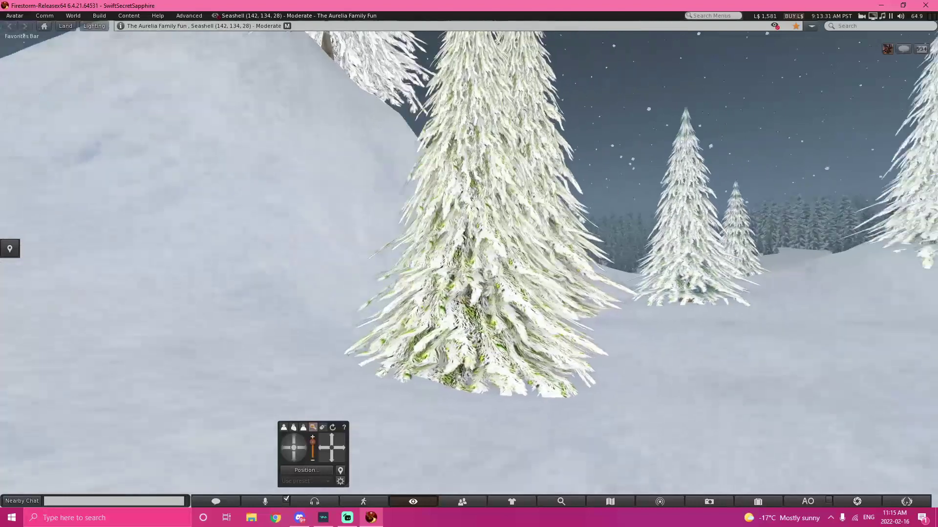
click(380, 458)
click(305, 428)
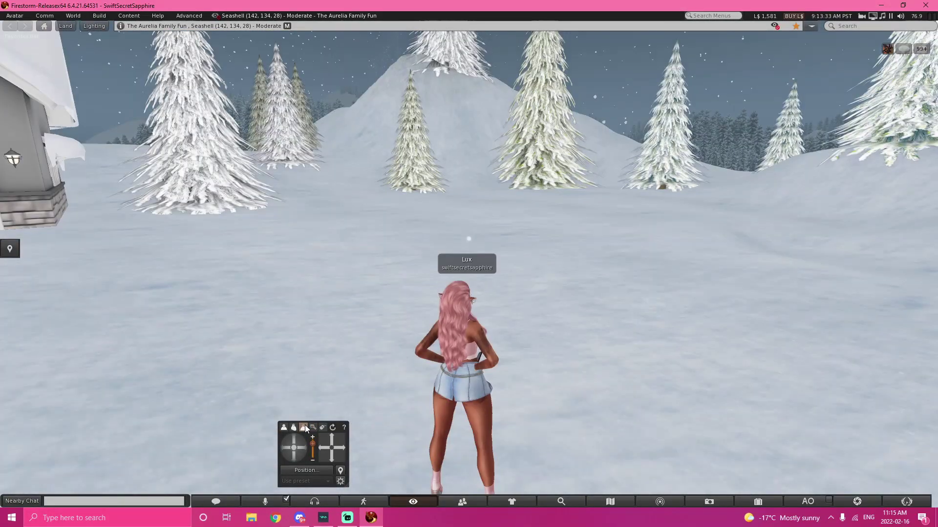
Try the first-person mouselook view, leave it and hide the camera controls
click(325, 428)
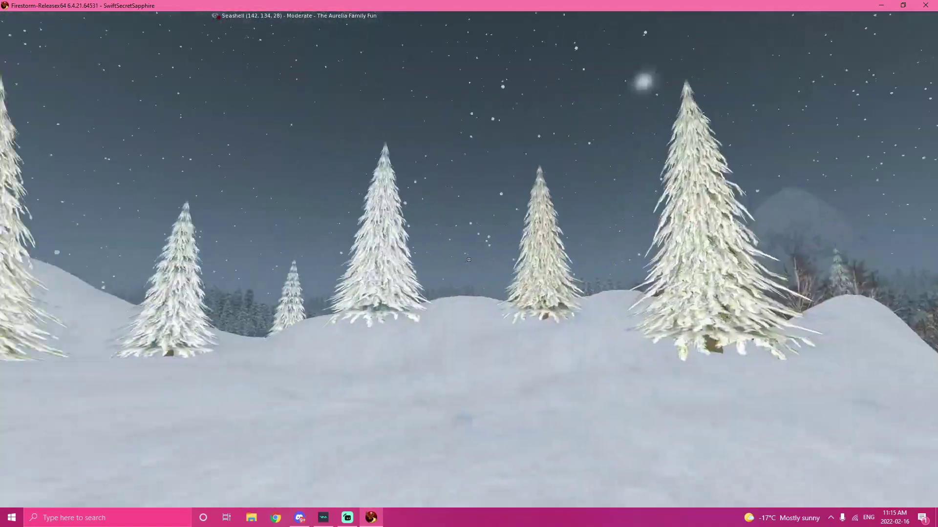
key(Escape)
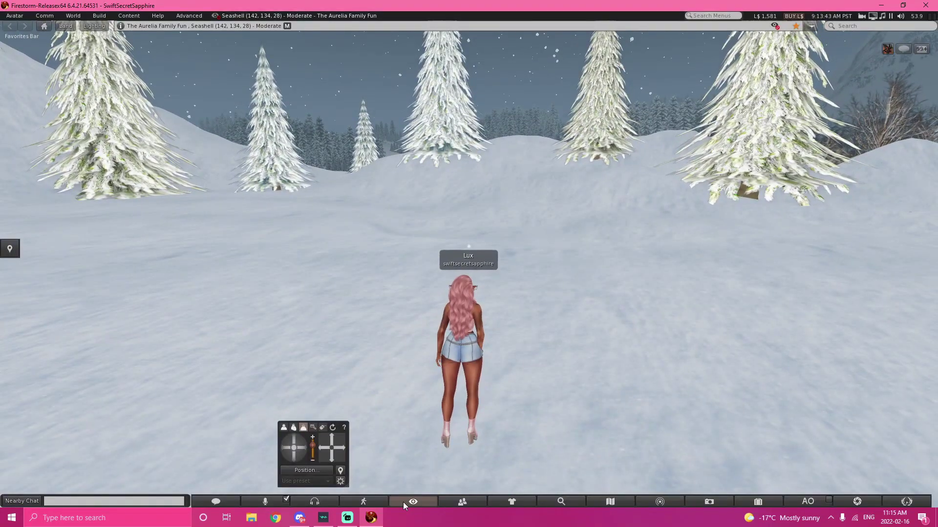
click(404, 502)
Open the People window and look through its Friends, Groups, Recent, Blocked and Contact Sets lists
click(461, 502)
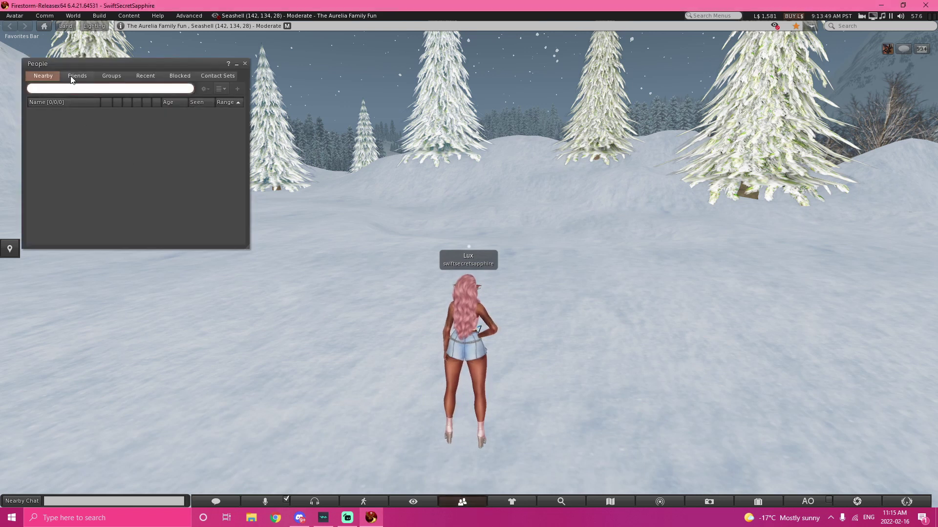
click(74, 77)
click(105, 77)
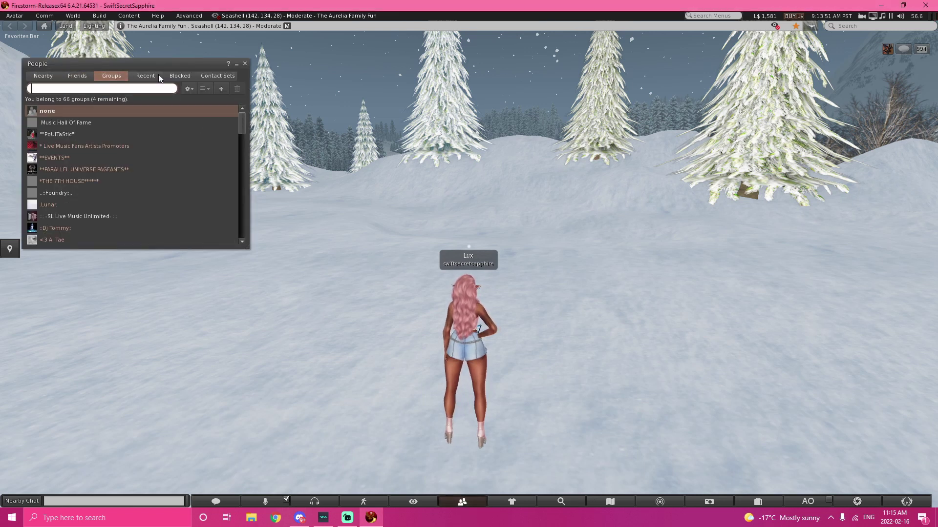
click(145, 76)
click(173, 77)
click(224, 76)
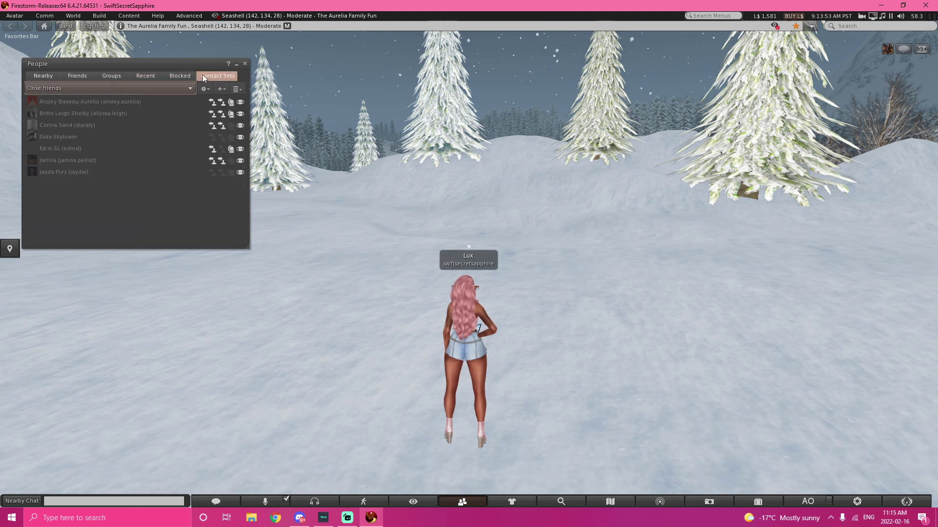
Display the Musicians contact set, look at the Nearby and Friends lists again, and close the People window
click(82, 91)
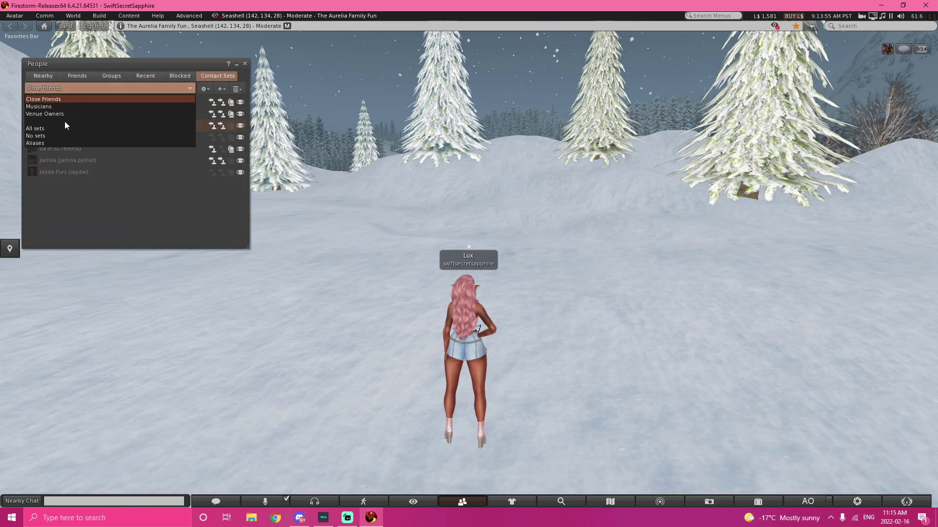
click(45, 107)
click(43, 76)
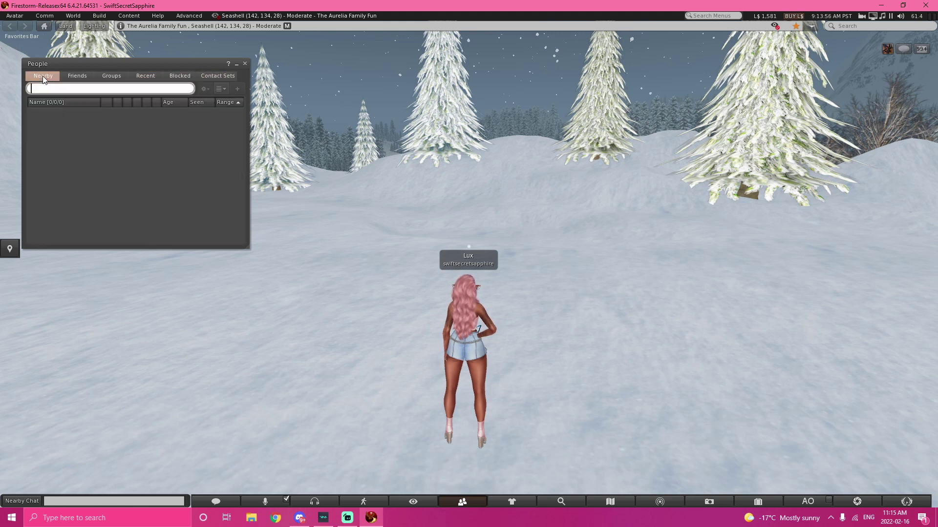
click(76, 75)
click(462, 502)
Save what the avatar is wearing as a new outfit named "LUX > 2022 > Casual 4" and collapse its item list
click(512, 501)
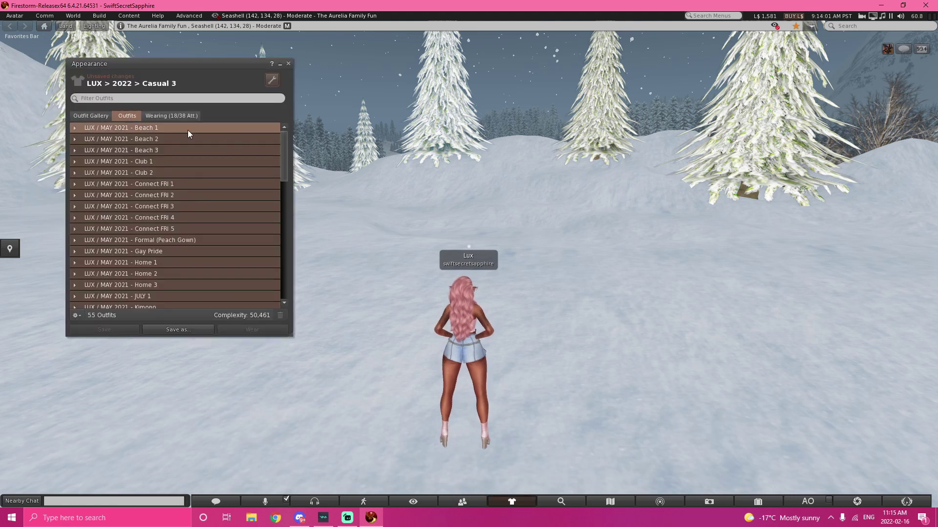
scroll(186, 172, down, 10)
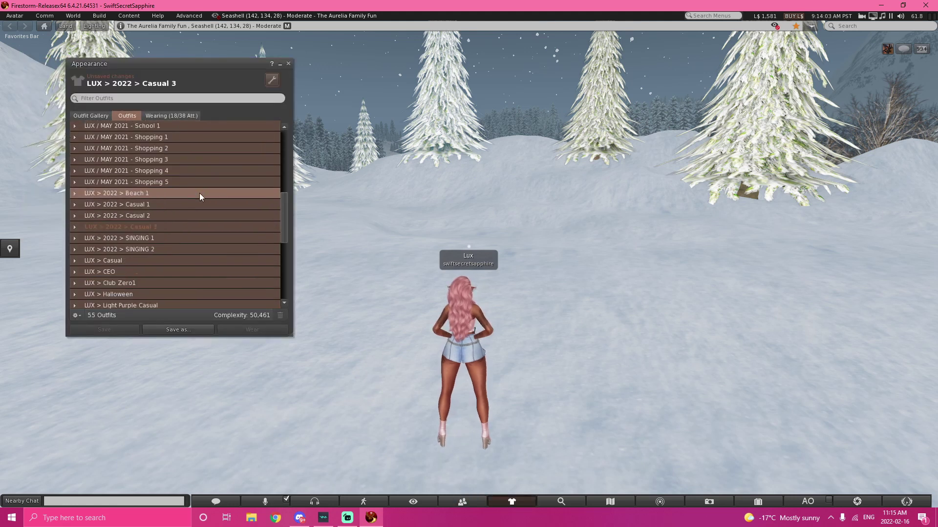
scroll(193, 207, up, 5)
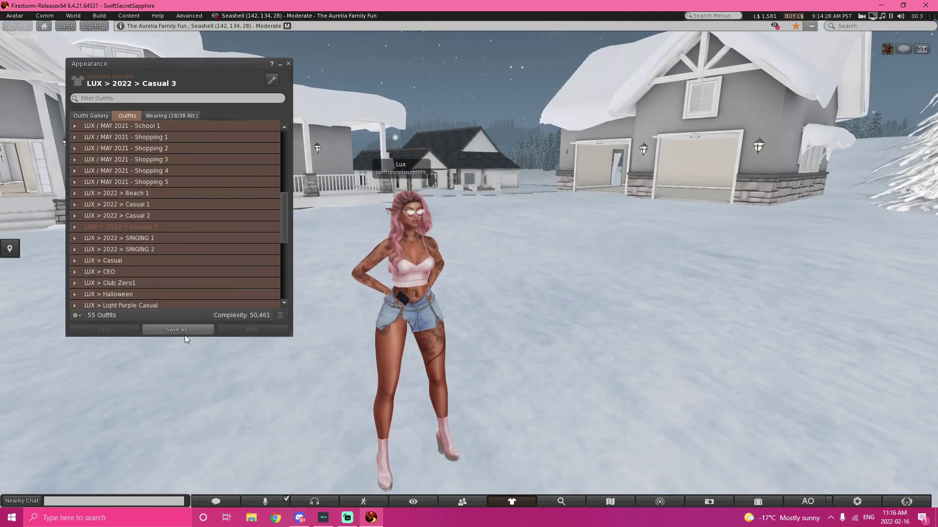
click(184, 334)
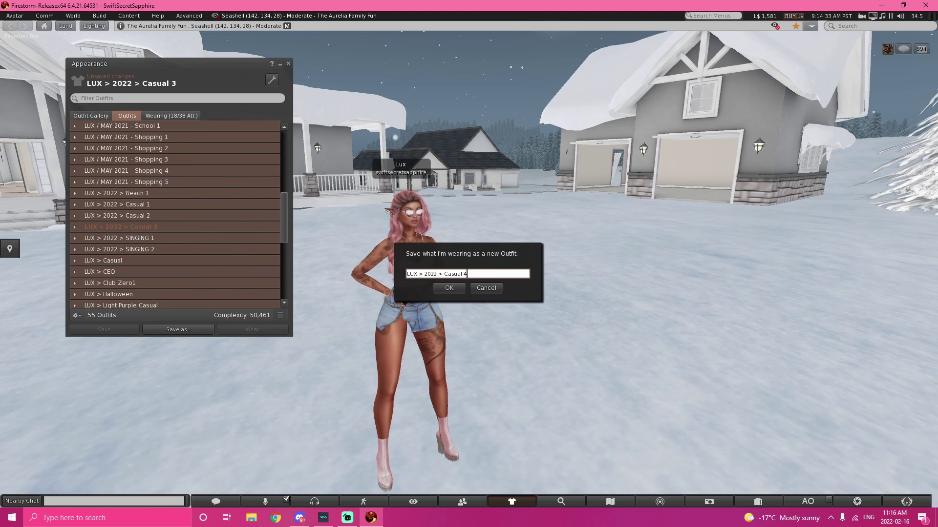
click(448, 288)
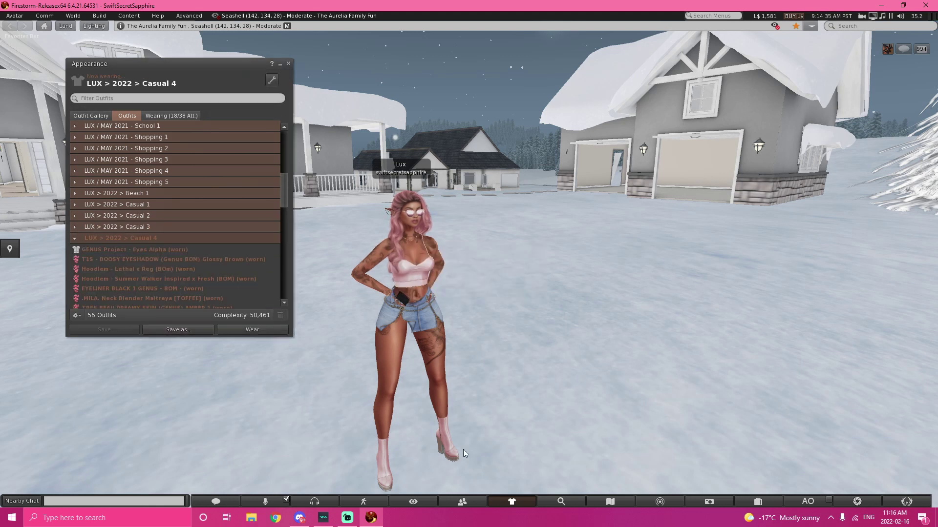
click(79, 237)
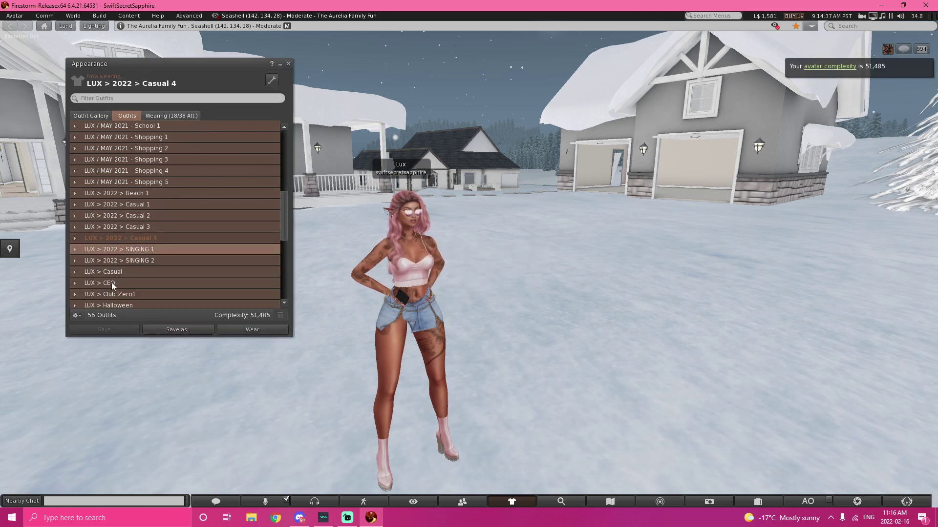
Replace the current outfit with "LUX > 2022 > Casual 3", change back to "LUX > 2022 > Casual 4" and close the Appearance window
right_click(142, 224)
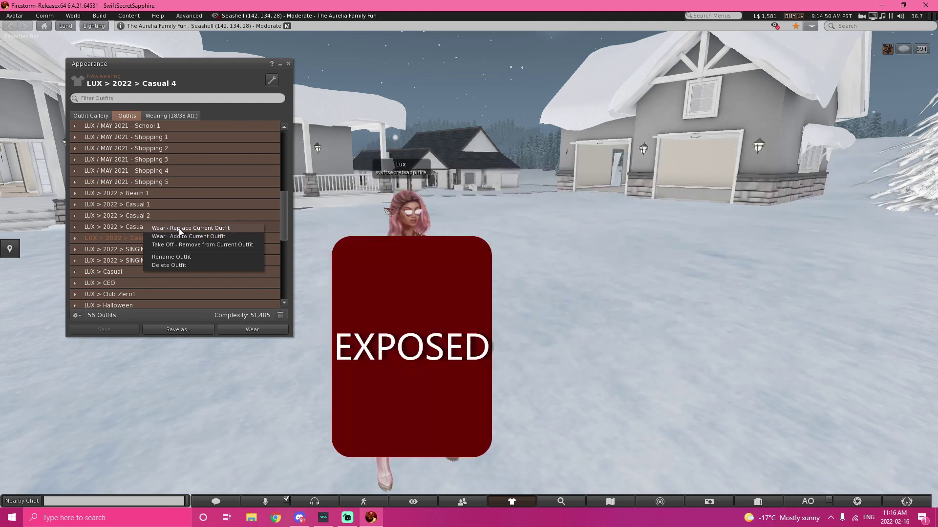
click(179, 228)
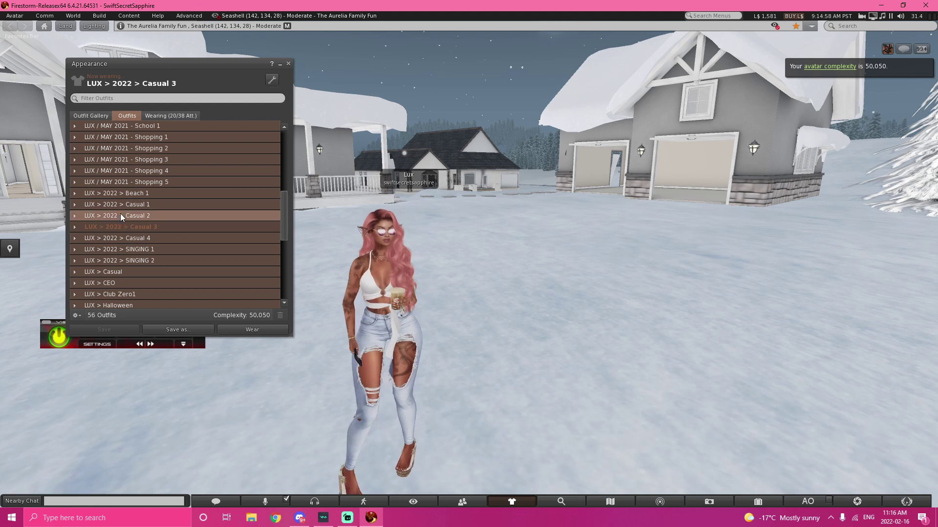
right_click(151, 237)
click(181, 239)
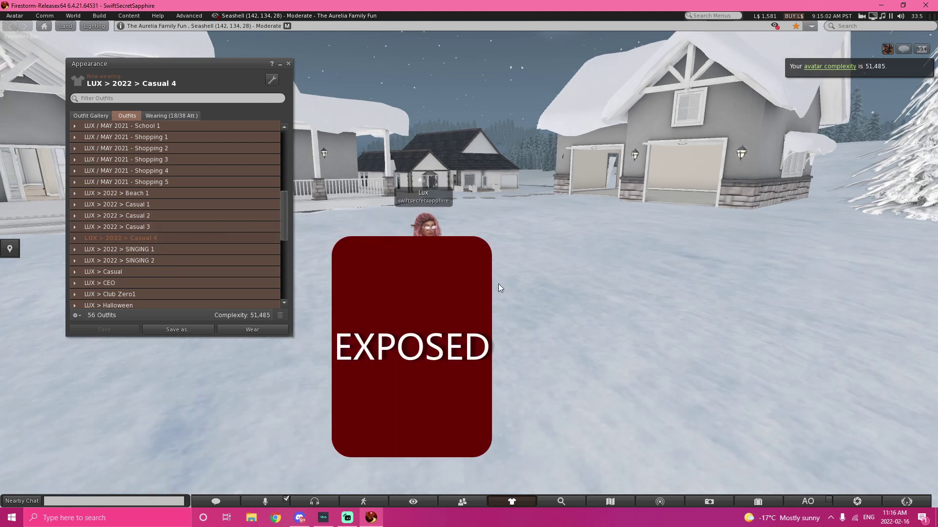
key(ctrl+w)
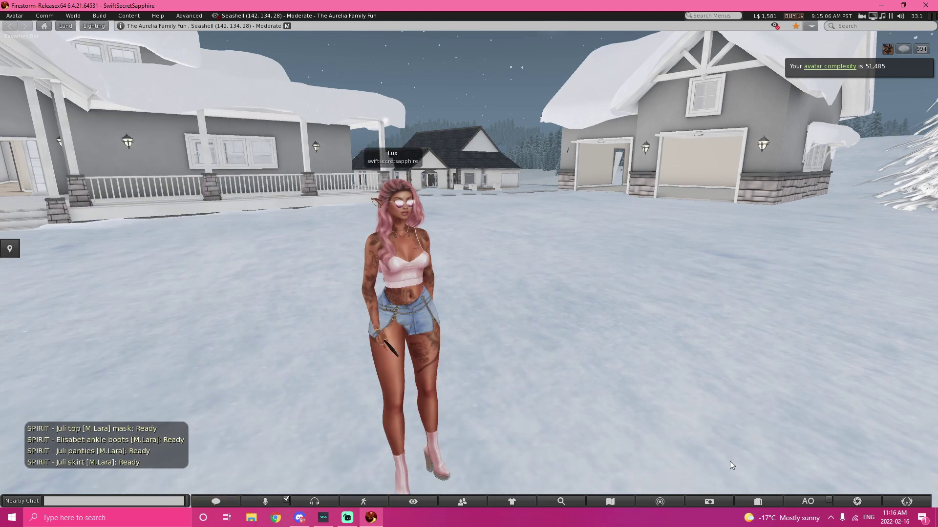
Open Firestorm Search, move its window aside and look over the web search's keyword field and category options
click(573, 498)
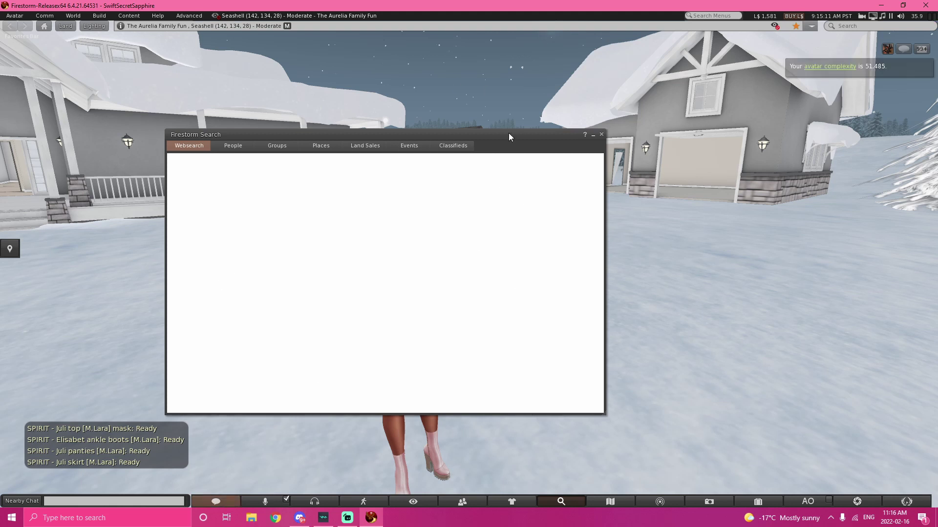
drag(508, 133, 576, 136)
mouse_move(825, 17)
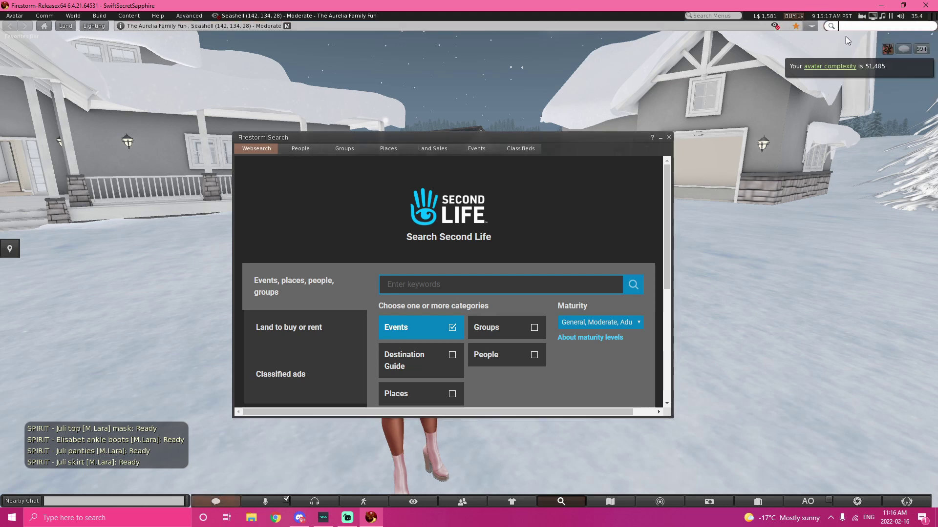
click(826, 28)
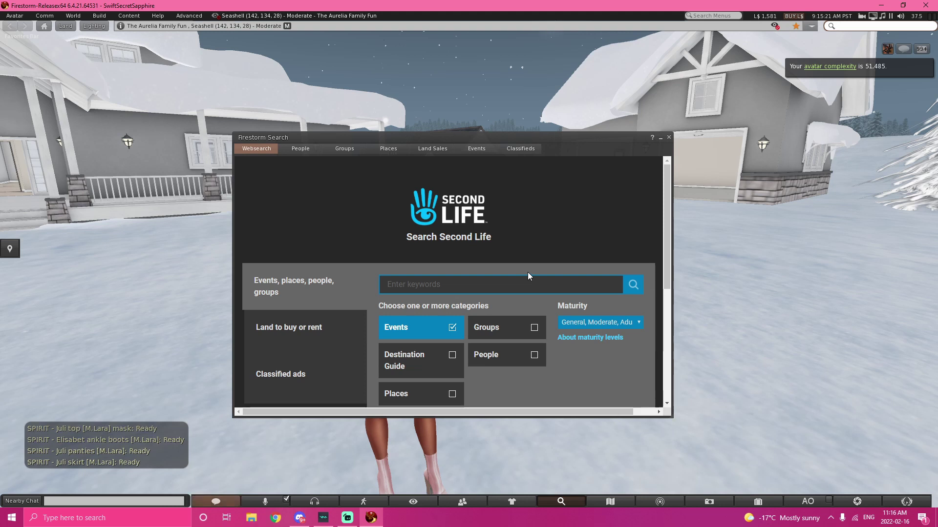
click(460, 283)
scroll(459, 251, down, 1)
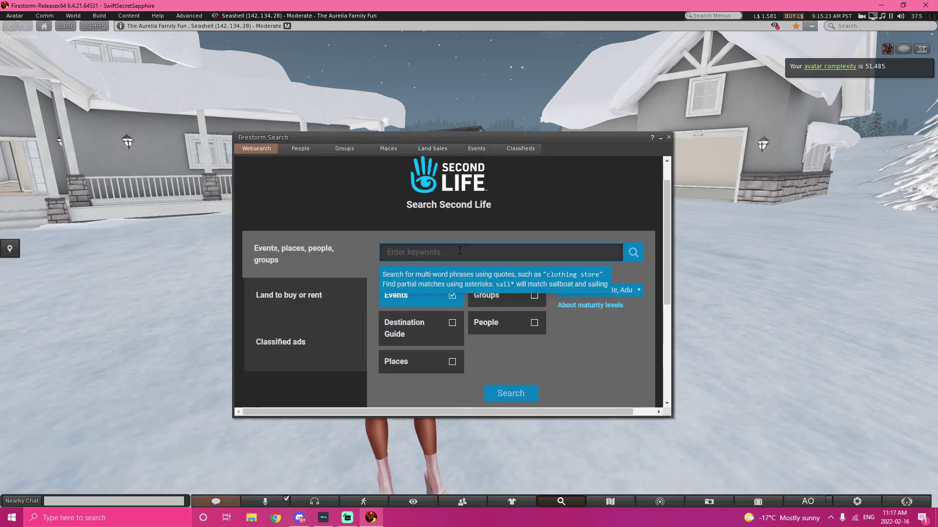
scroll(459, 251, up, 1)
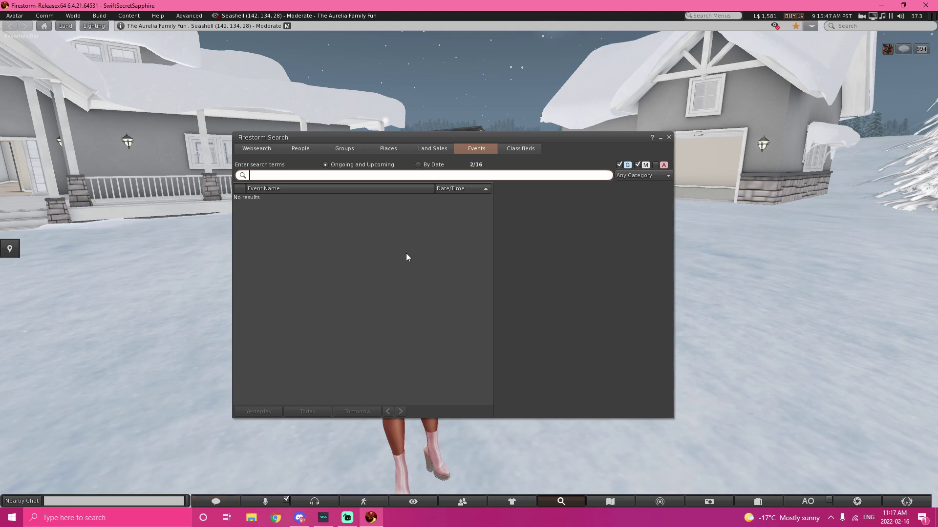
Search the ongoing and upcoming events for "Karaoke" and for "Open Mic"
text(Karaoke)
key(Return)
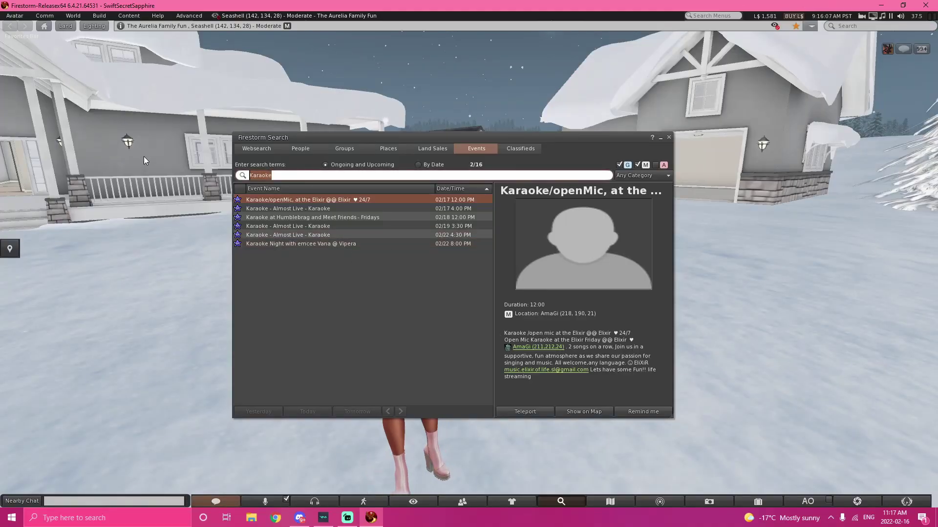
click(344, 175)
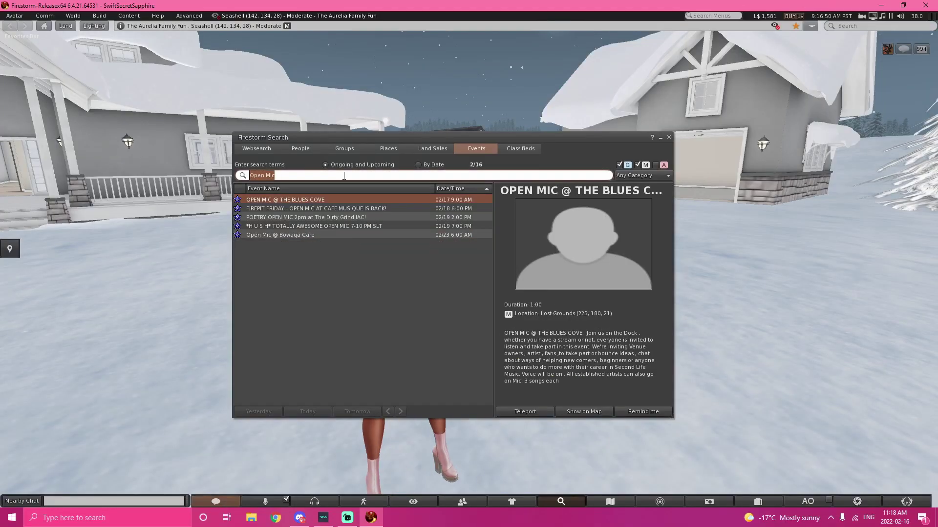
Search the ongoing and upcoming events for "party" and look through the listed events
key(BackSpace)
text(party)
key(Return)
scroll(348, 287, down, 2)
scroll(348, 287, down, 4)
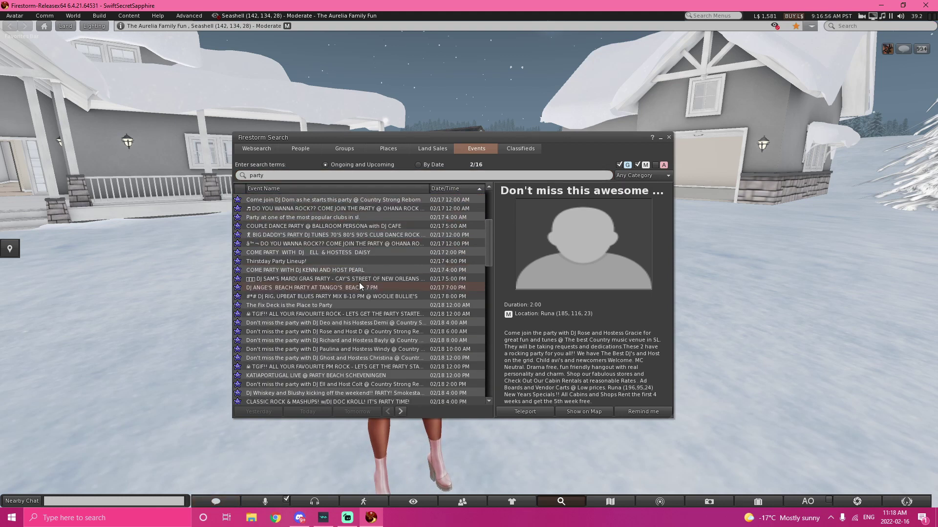
scroll(359, 283, down, 5)
Look over the Destination Guide suggestions in the web search and close the Firestorm Search window
click(257, 149)
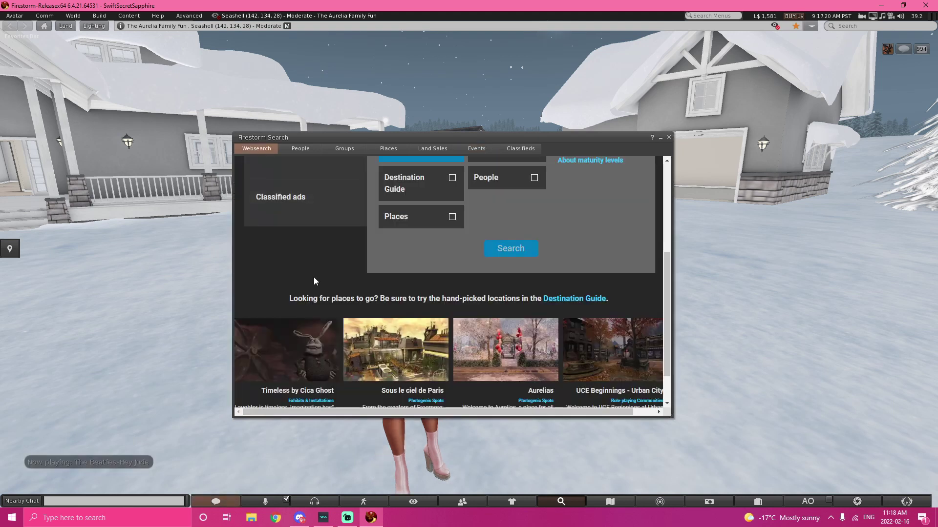
scroll(314, 278, down, 2)
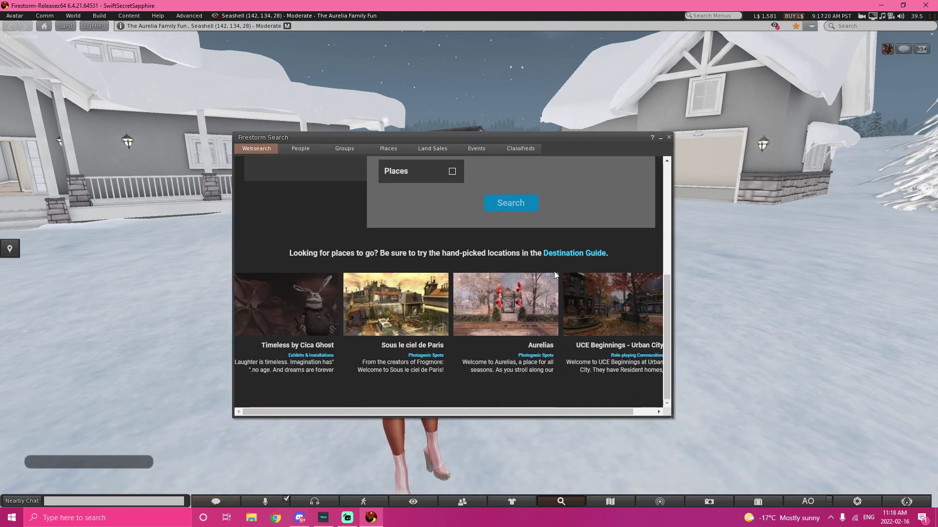
click(667, 138)
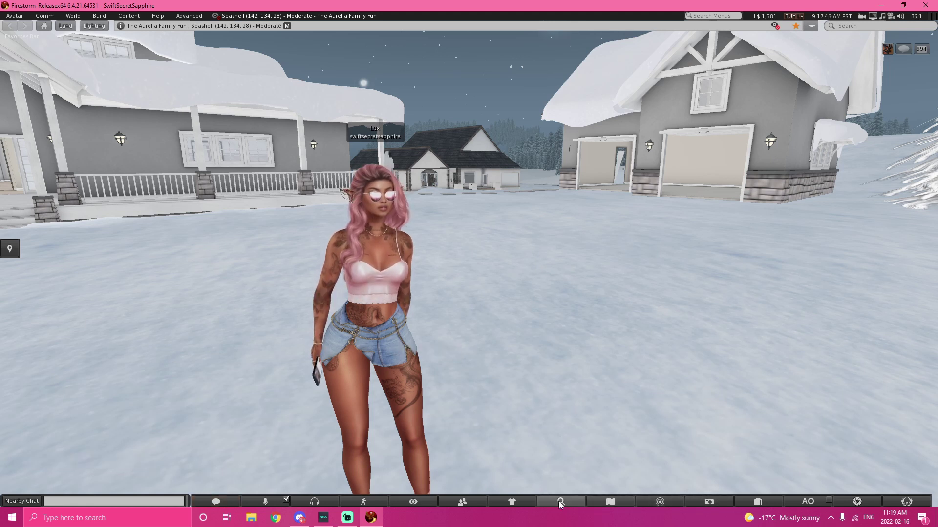
Open the World Map, move its window, dismiss the group notice and zoom in on the avatar's location in Seashell
click(608, 502)
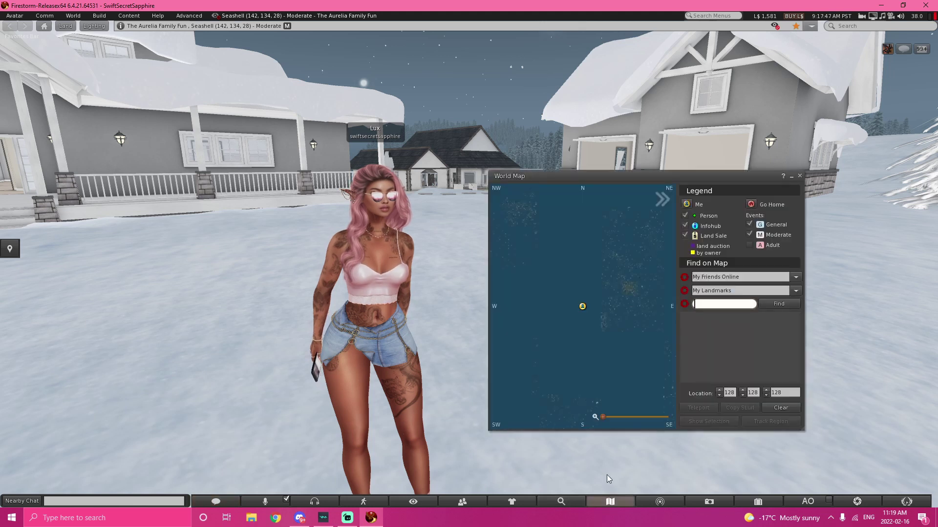
drag(611, 174, 535, 115)
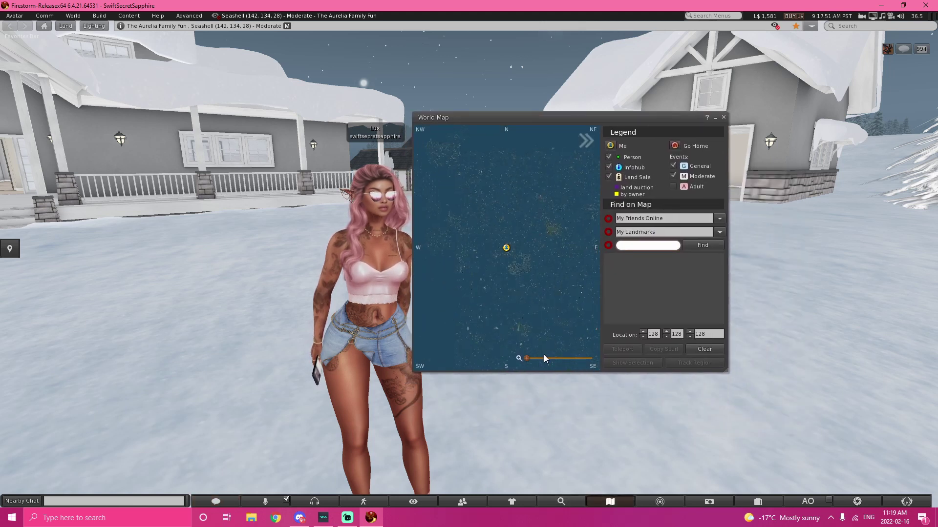
scroll(515, 261, up, 3)
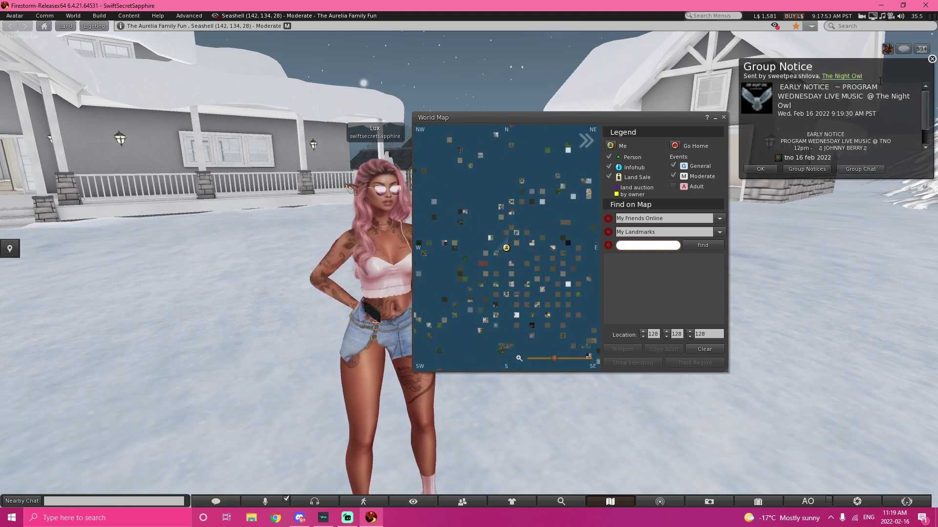
click(929, 65)
click(931, 59)
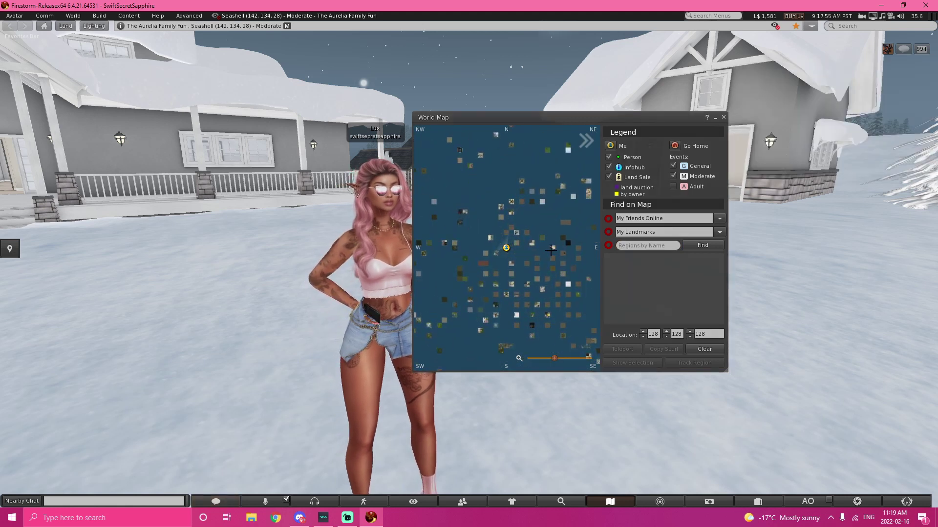
scroll(521, 261, up, 5)
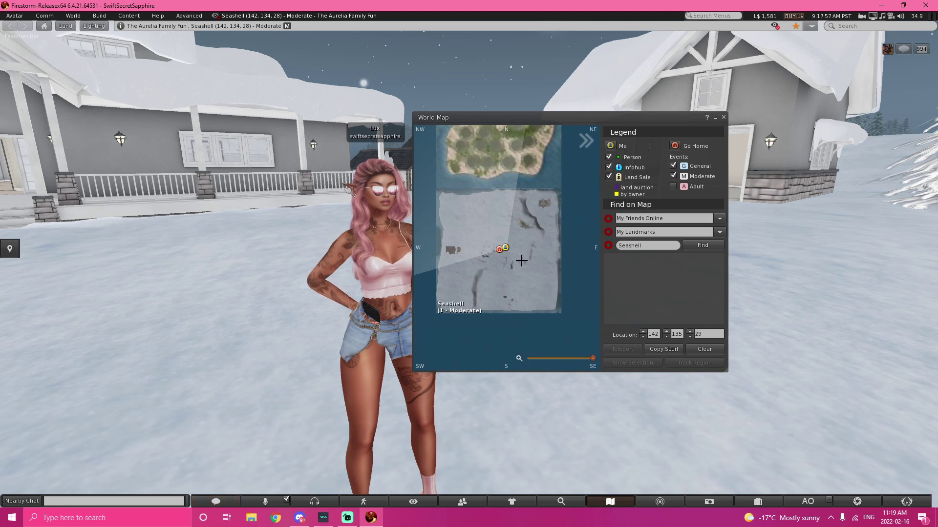
Pan across the World Map, zoom out to view the whole grid and close the map
drag(527, 229, 527, 325)
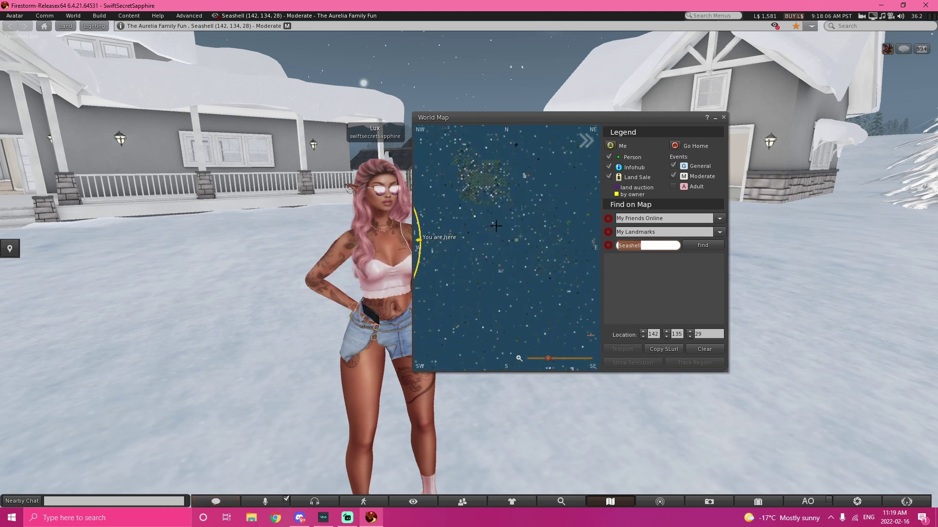
scroll(514, 283, down, 1)
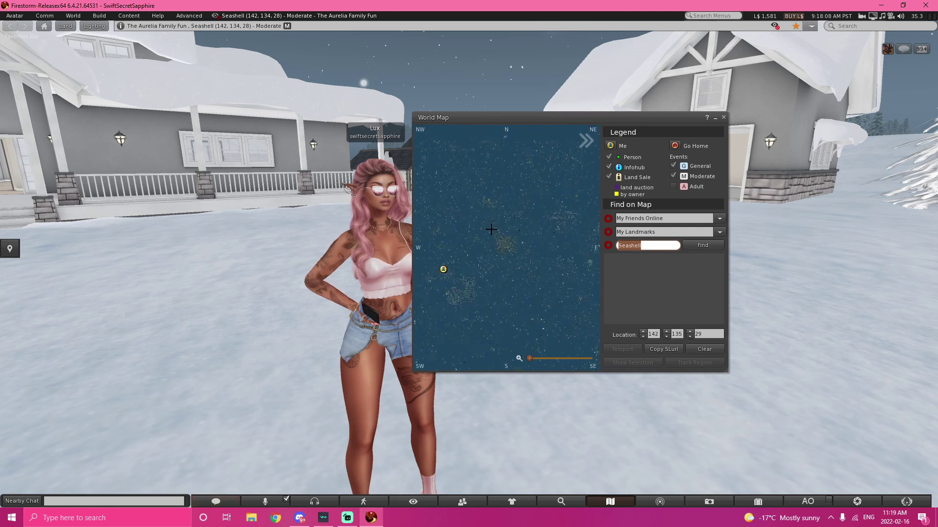
scroll(519, 224, down, 1)
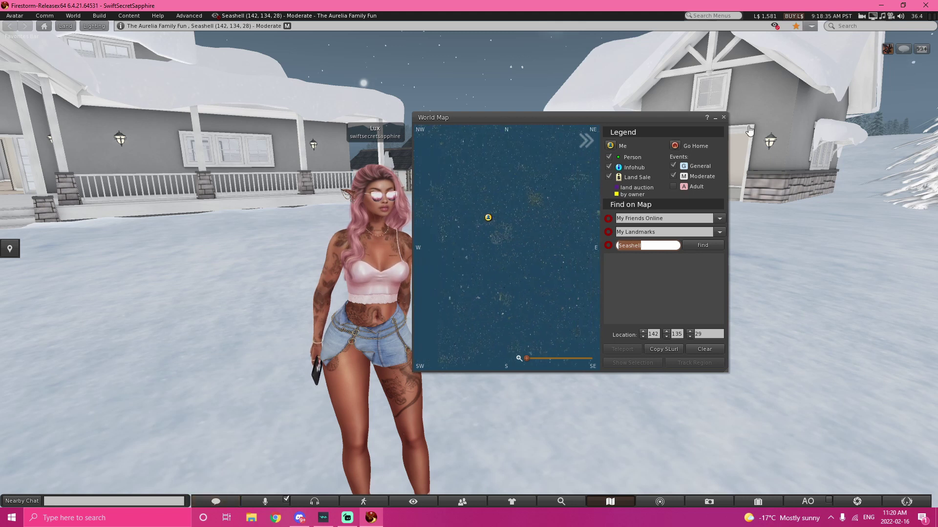
click(724, 118)
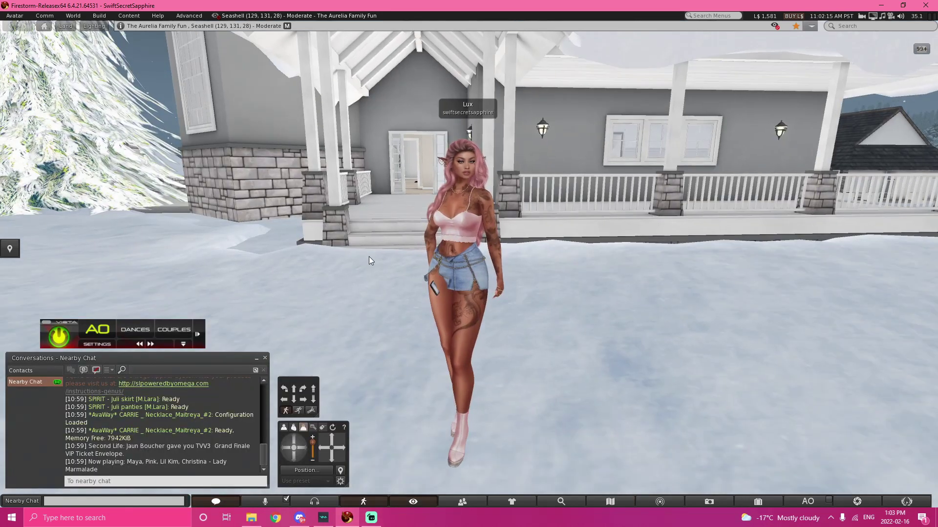
Open the Mini-Map, enlarge and reposition its window, and try zooming the map in and out
click(74, 16)
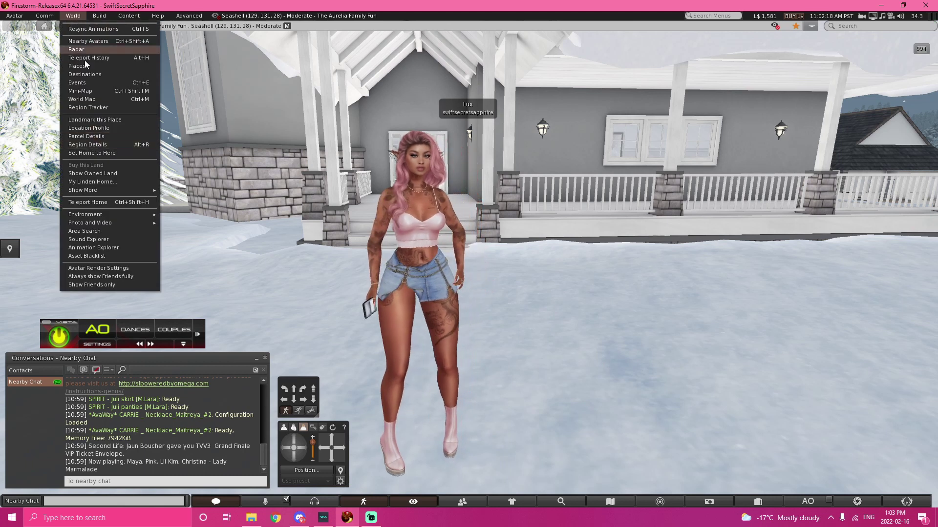
click(87, 91)
drag(623, 280, 605, 283)
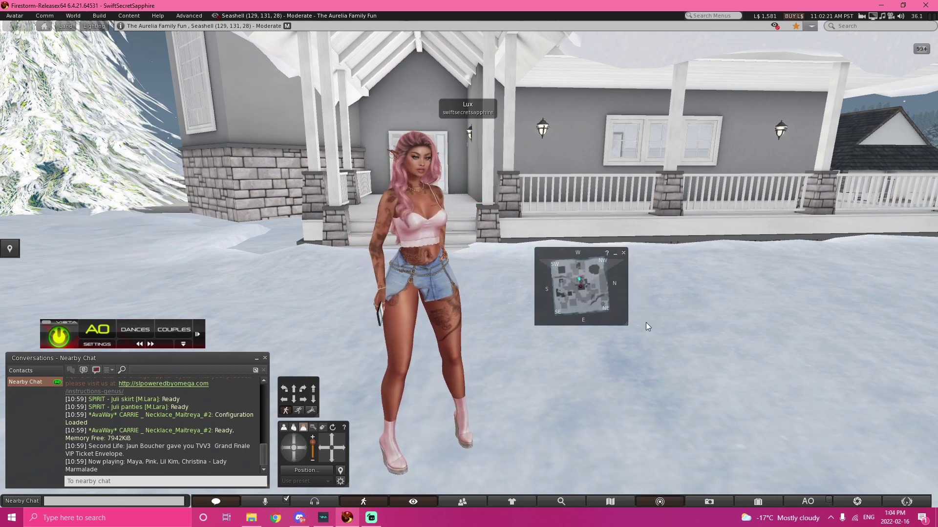
drag(626, 324, 729, 397)
drag(629, 250, 594, 242)
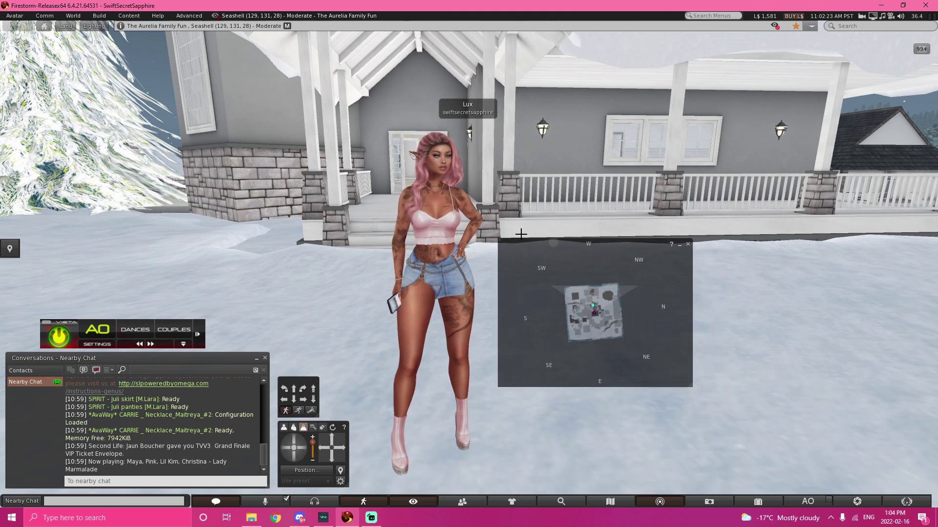
scroll(450, 229, up, 2)
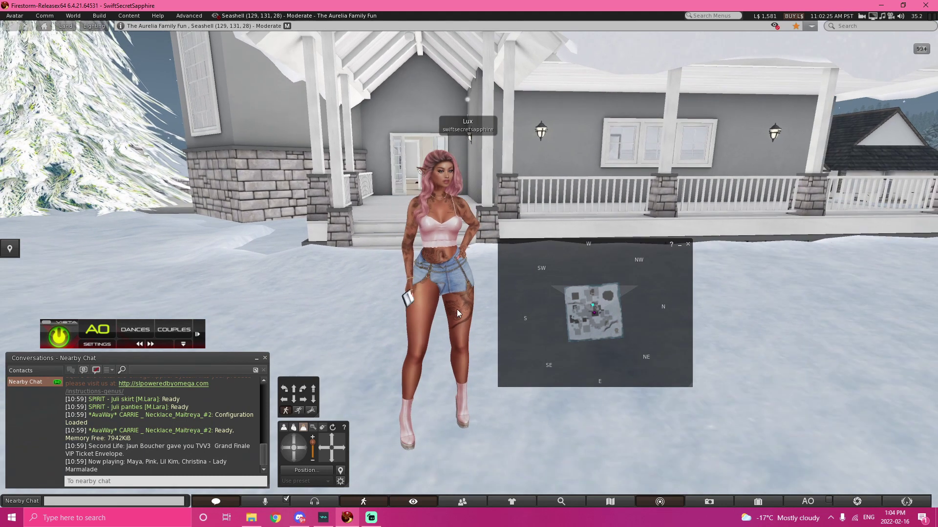
scroll(456, 309, up, 3)
scroll(456, 309, down, 2)
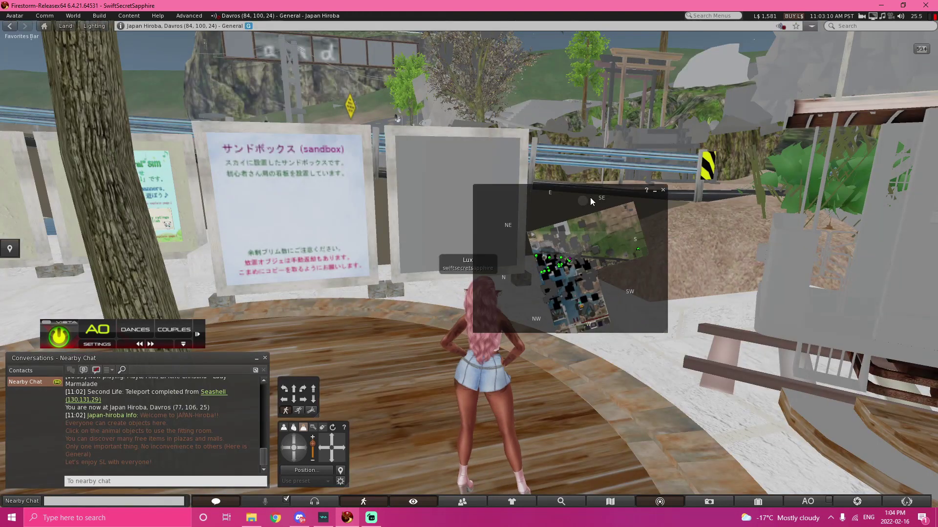
Shrink the Mini-Map at Japan Hiroba and park it in a free corner of the world view
drag(609, 282, 671, 263)
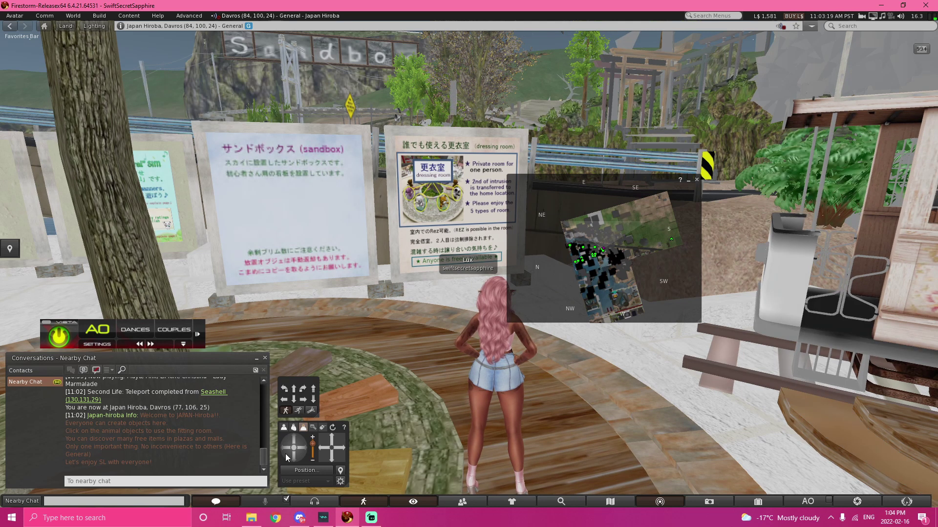
key(Left)
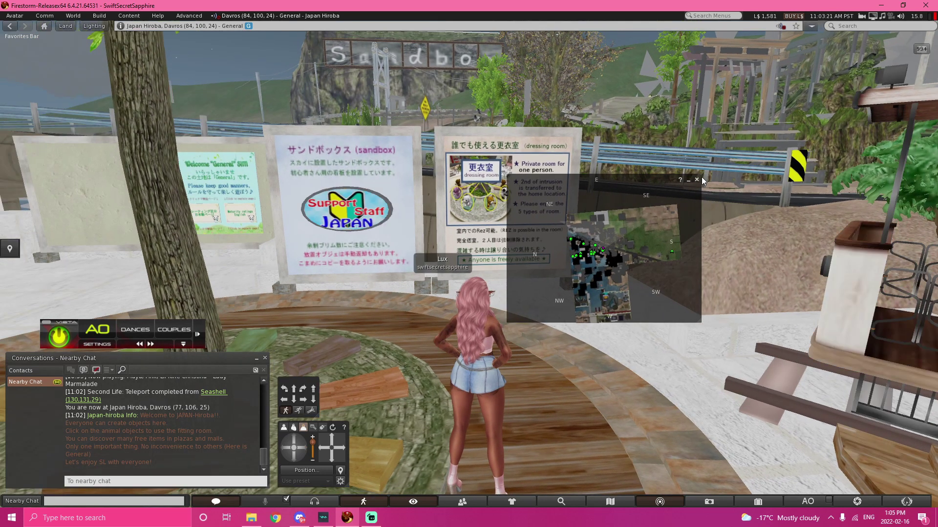
drag(635, 218, 593, 254)
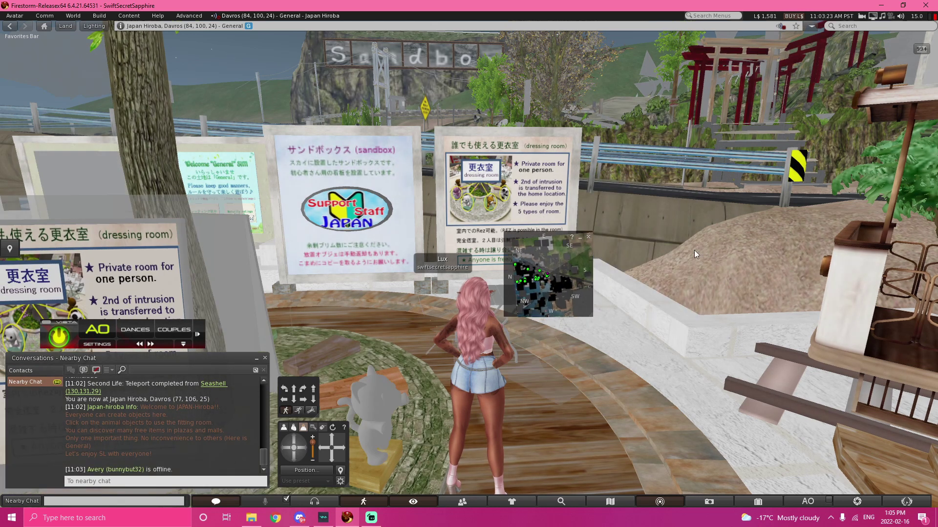
drag(515, 283, 907, 466)
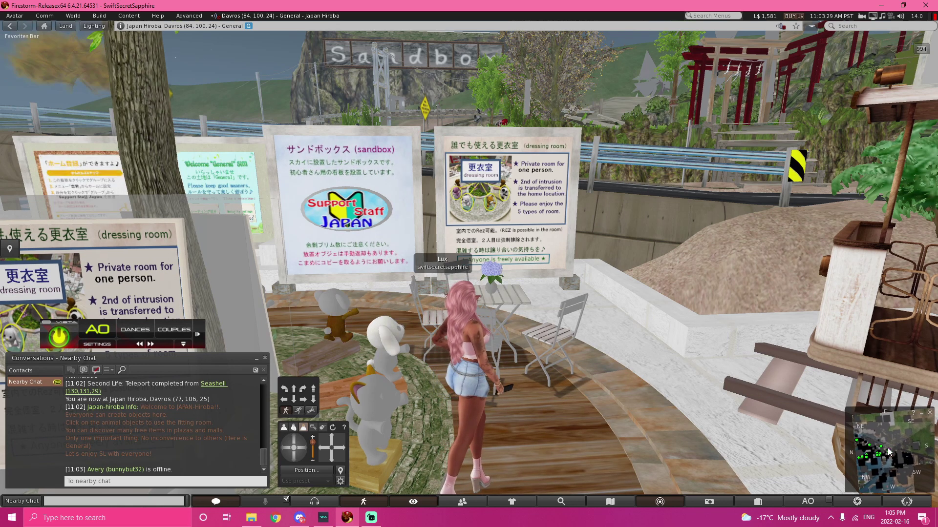
drag(300, 453, 299, 453)
click(614, 262)
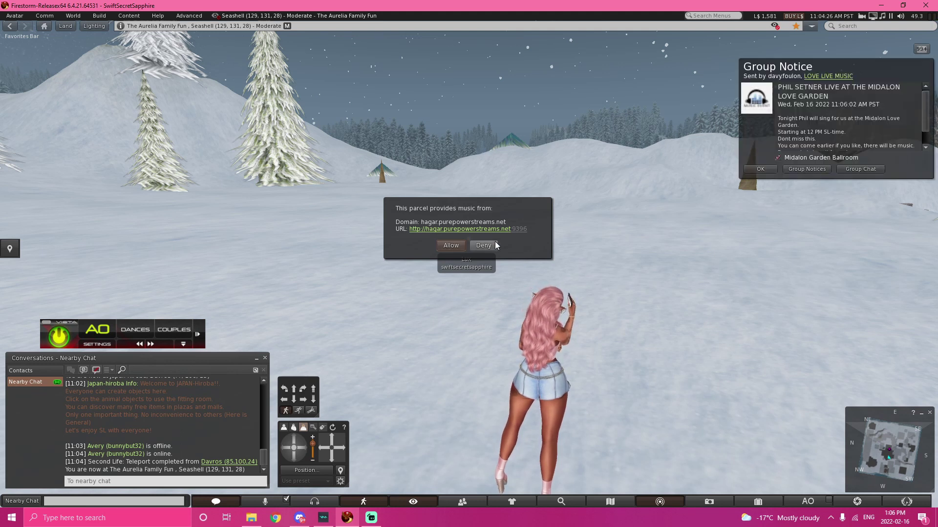
Allow the parcel's music stream for now and highlight the "Now playing" lines in the nearby chat
click(449, 245)
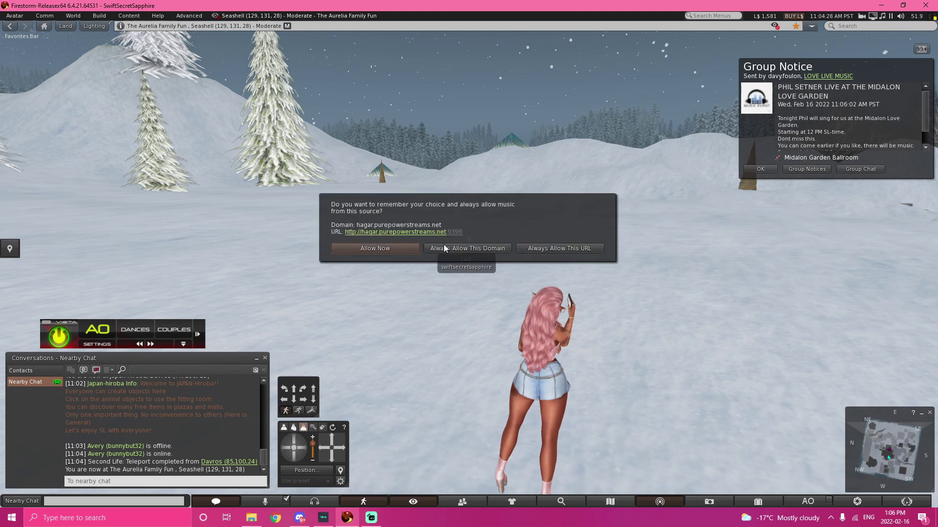
click(386, 249)
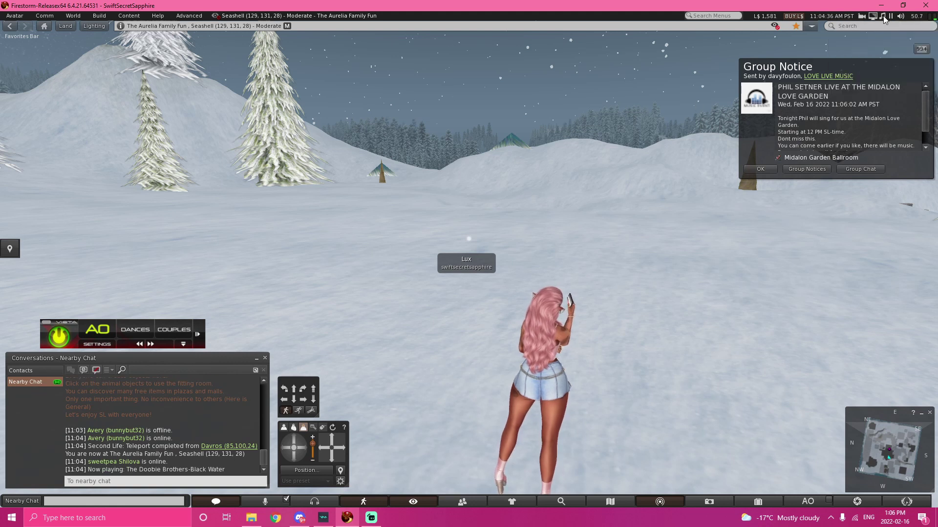
key(Up)
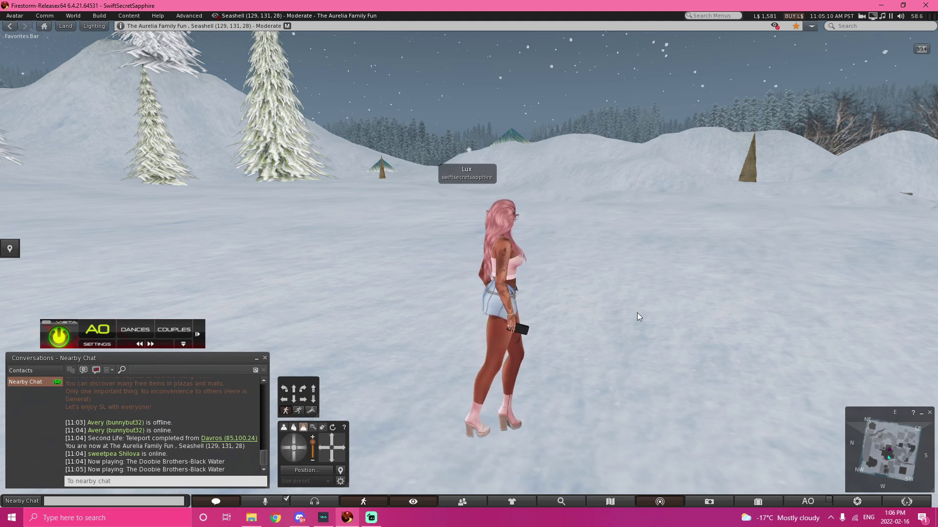
drag(247, 469, 66, 461)
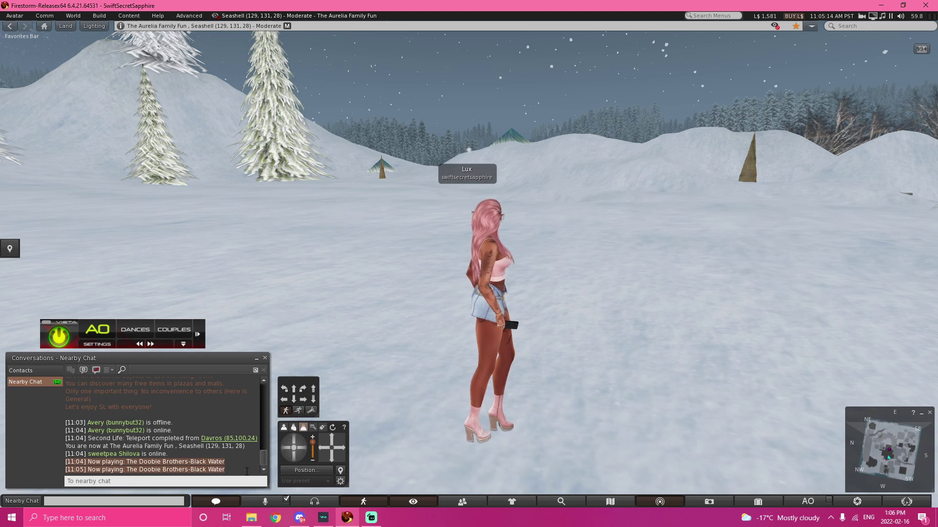
click(151, 468)
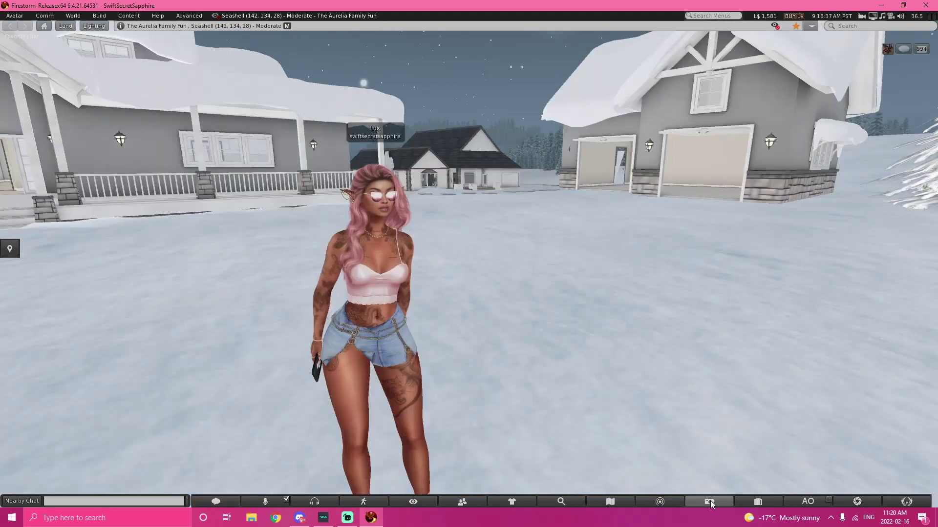
Open the Snapshot window and use the camera controls to frame a close front view of the avatar
click(709, 502)
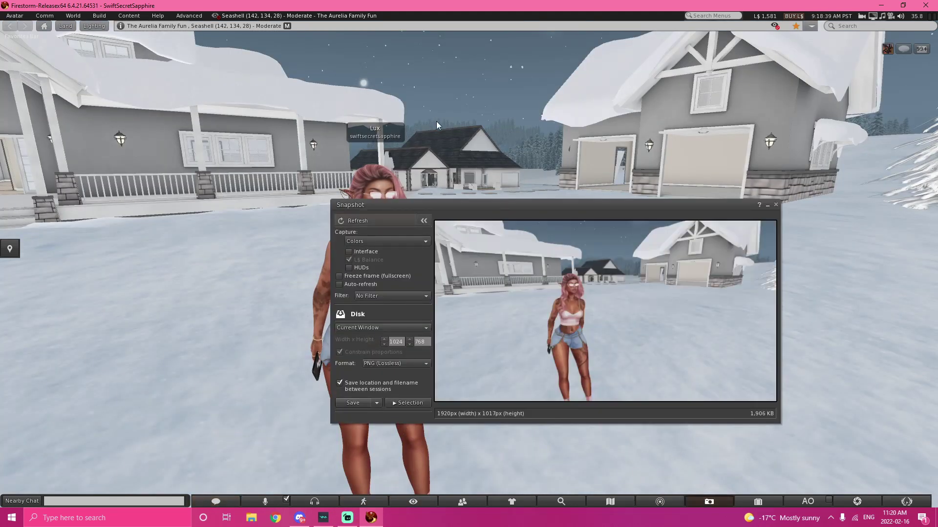
scroll(438, 136, up, 3)
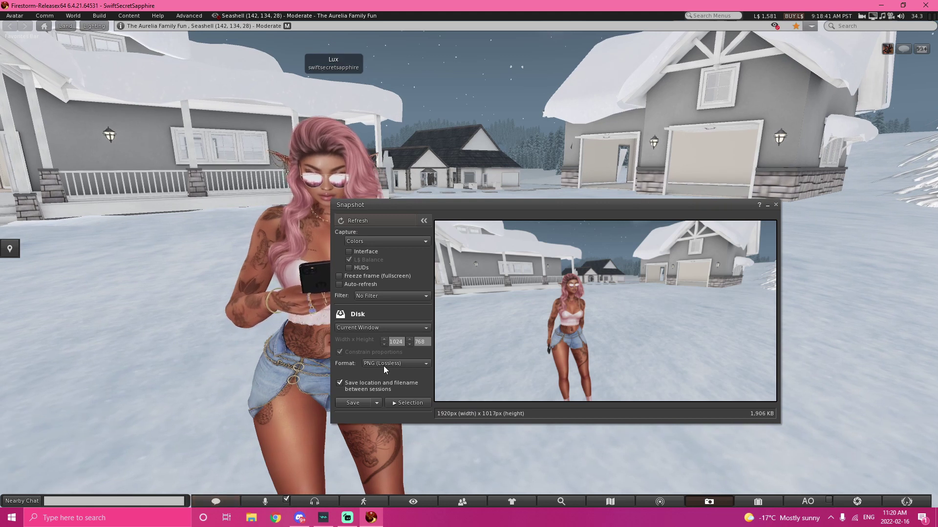
click(406, 503)
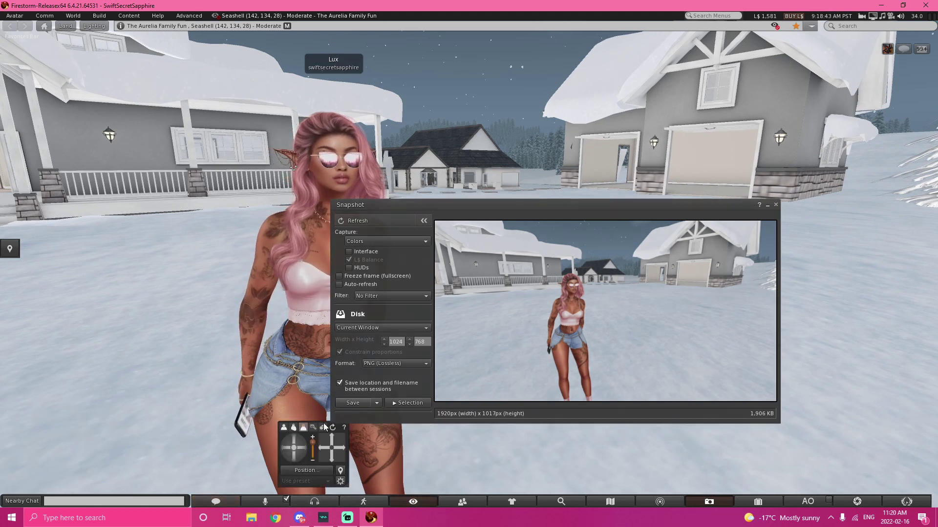
click(287, 444)
click(320, 446)
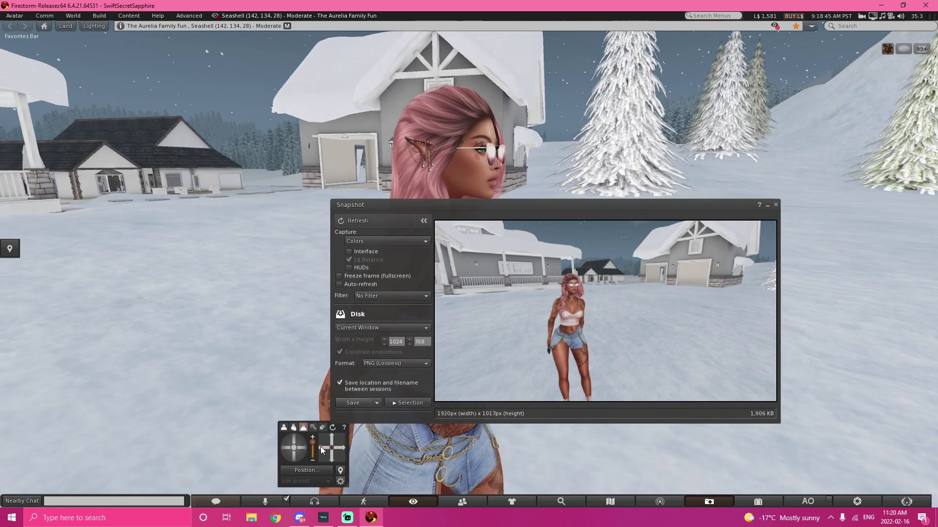
drag(321, 446, 300, 452)
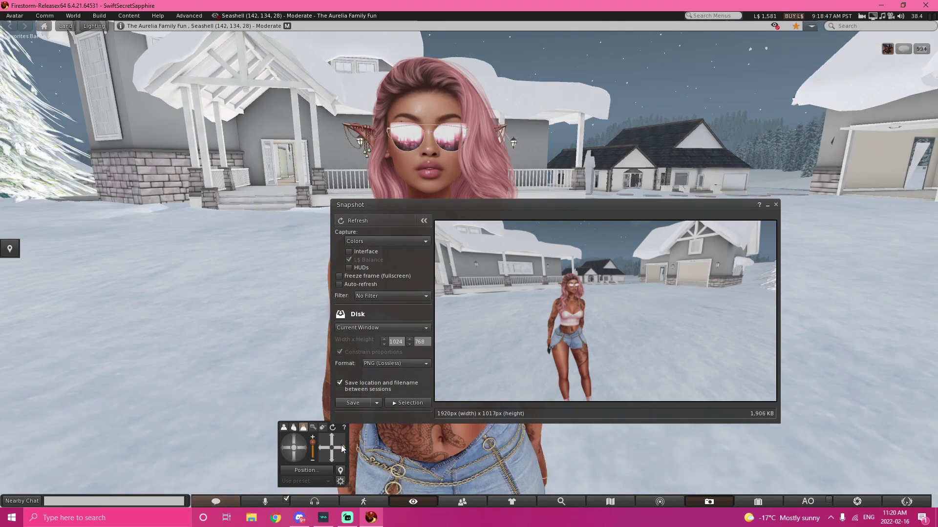
Refresh the snapshot preview and save the picture to disk in PNG format at the current window size
click(339, 223)
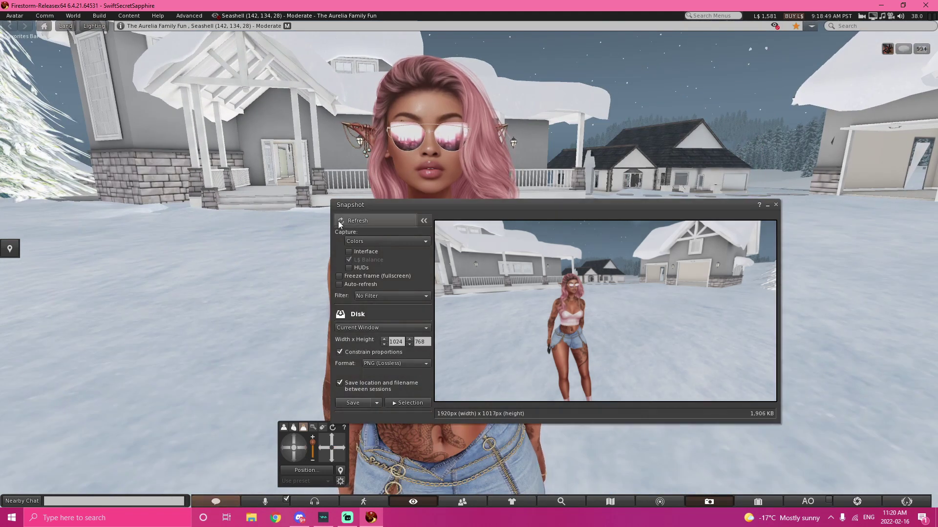
click(377, 403)
click(355, 420)
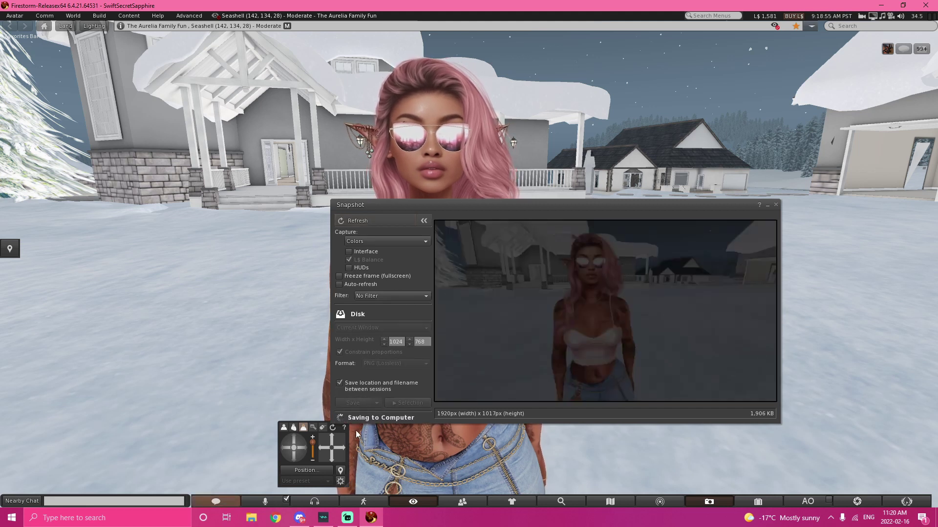
Save the snapshot to the Desktop as a PNG named 1 and view the saved picture
scroll(42, 127, up, 4)
click(40, 87)
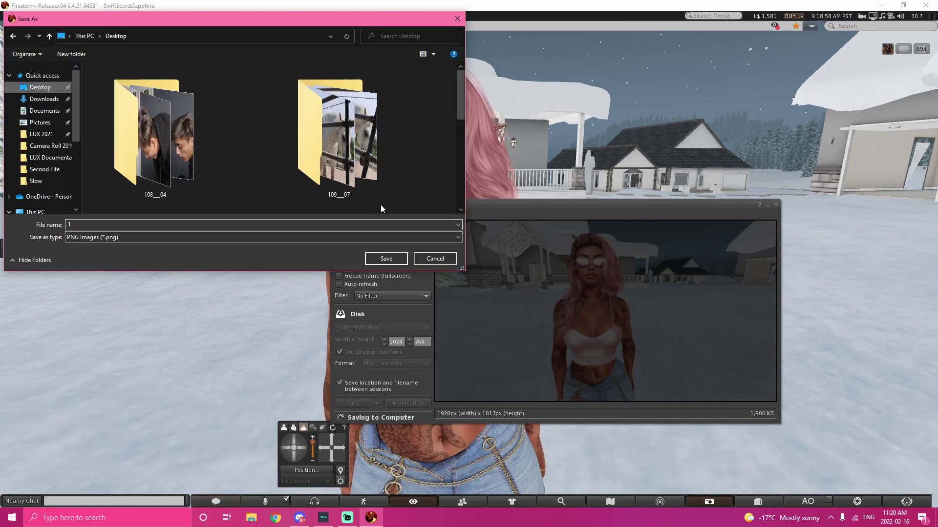
click(386, 258)
click(640, 277)
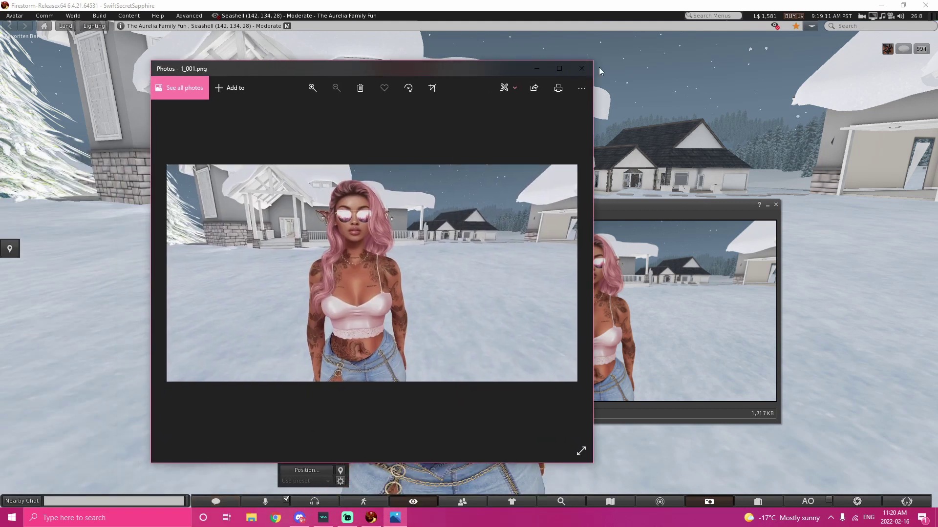
click(583, 73)
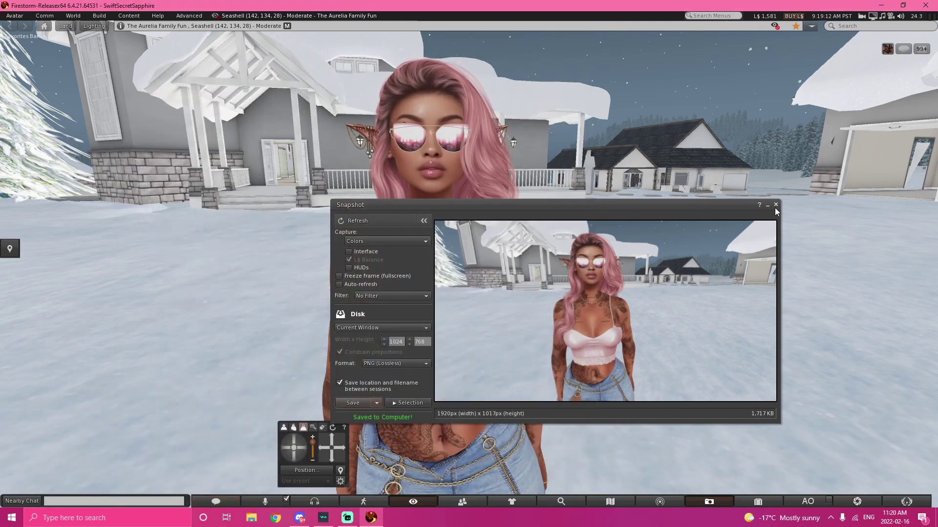
Close the Snapshot window and the camera controls
click(775, 205)
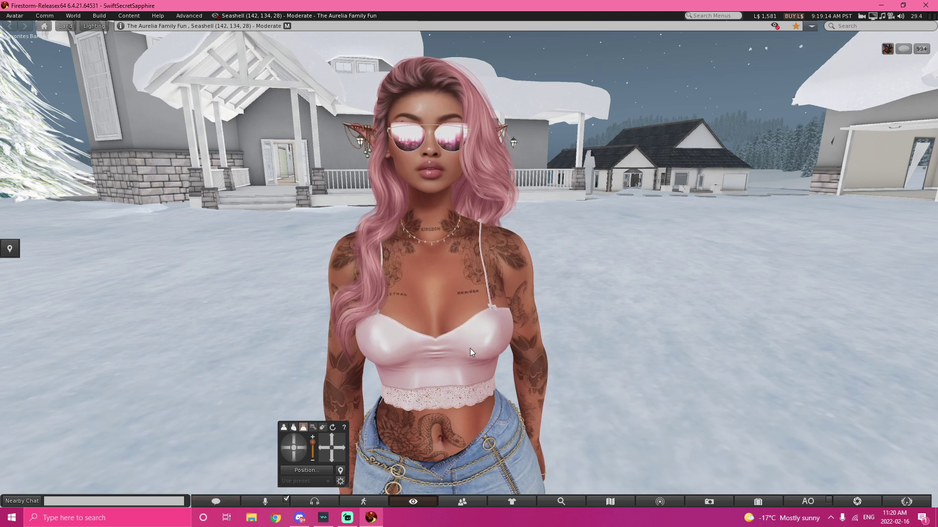
drag(289, 455, 288, 455)
click(413, 501)
Open the Inventory and look through its system folders and the purchased item folders below them
click(758, 501)
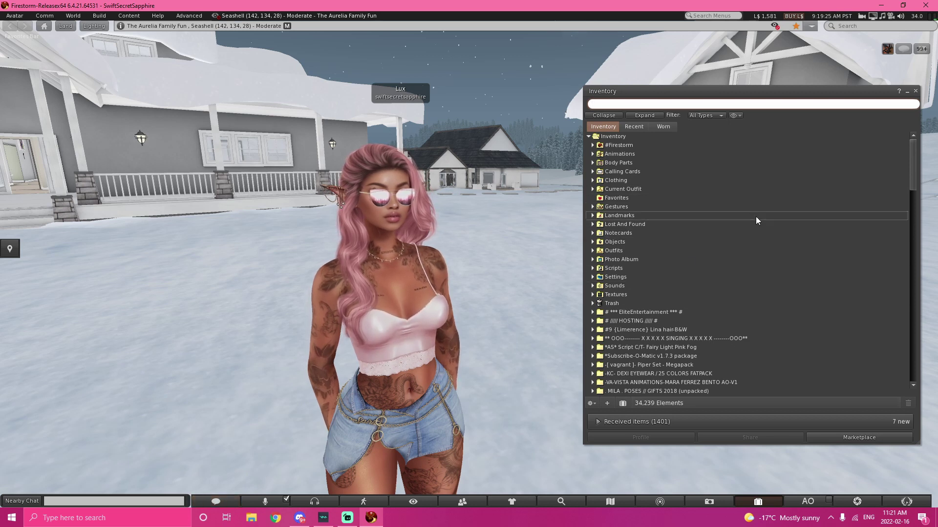
scroll(752, 257, down, 5)
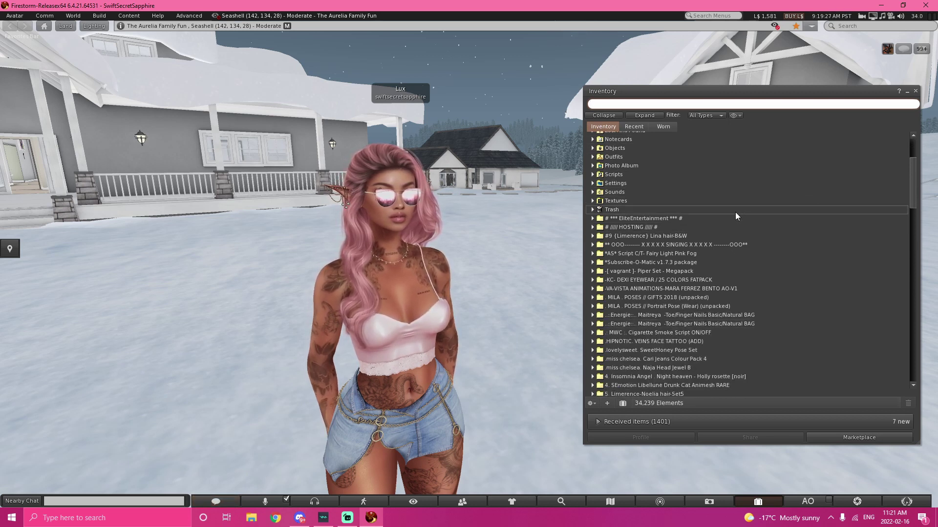
scroll(769, 238, down, 6)
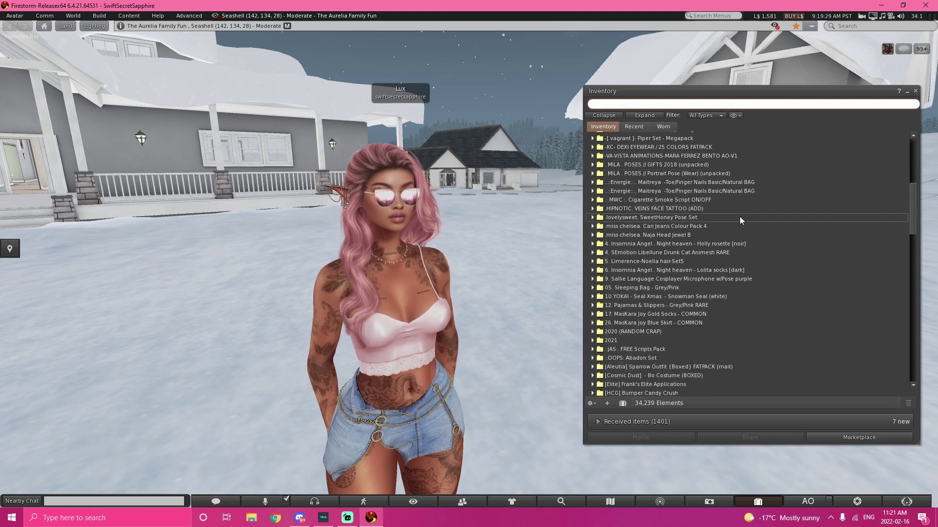
scroll(744, 257, up, 7)
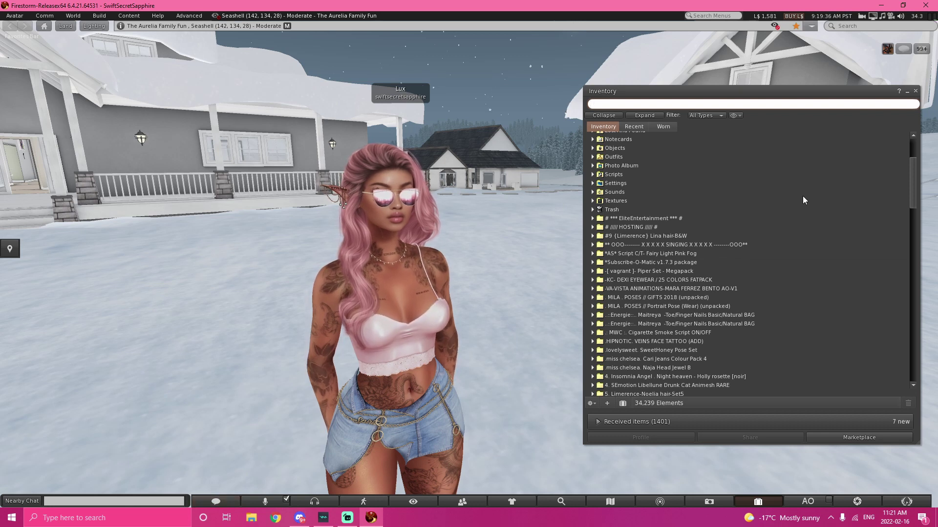
scroll(801, 198, down, 2)
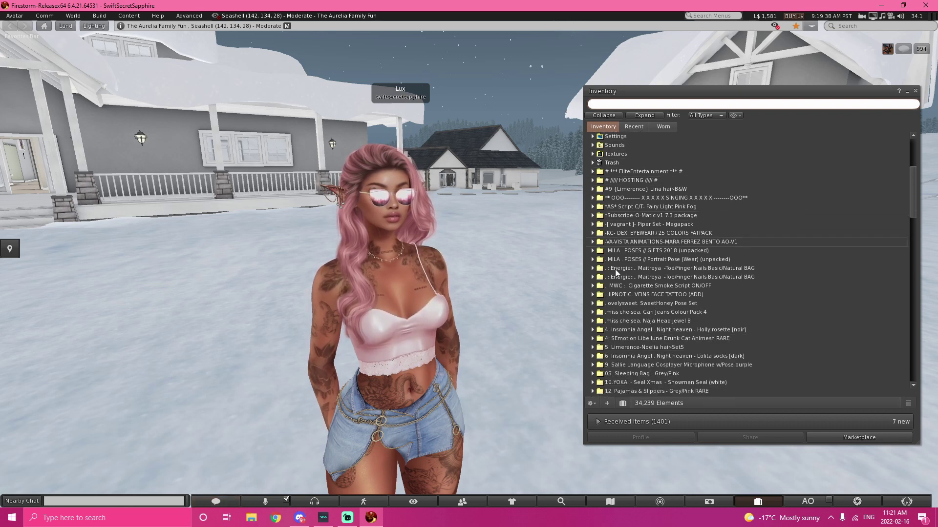
scroll(615, 288, down, 10)
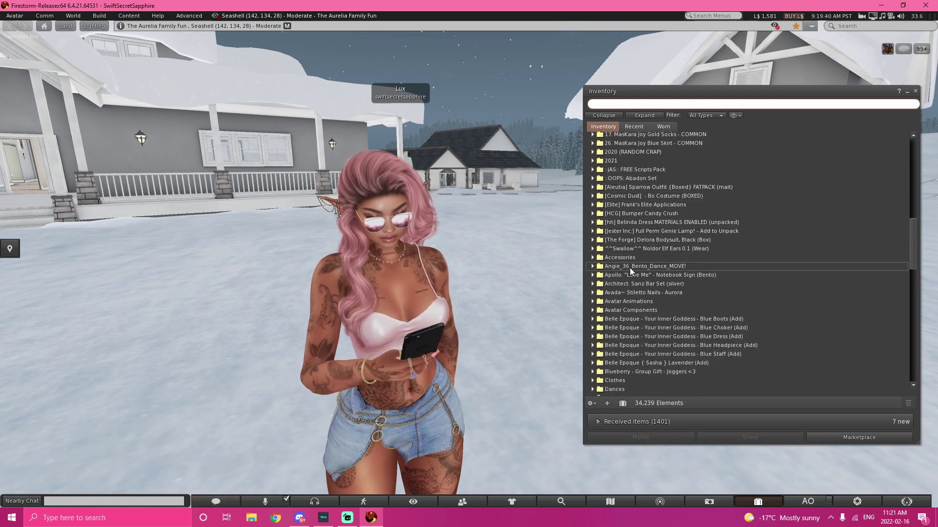
scroll(645, 215, up, 10)
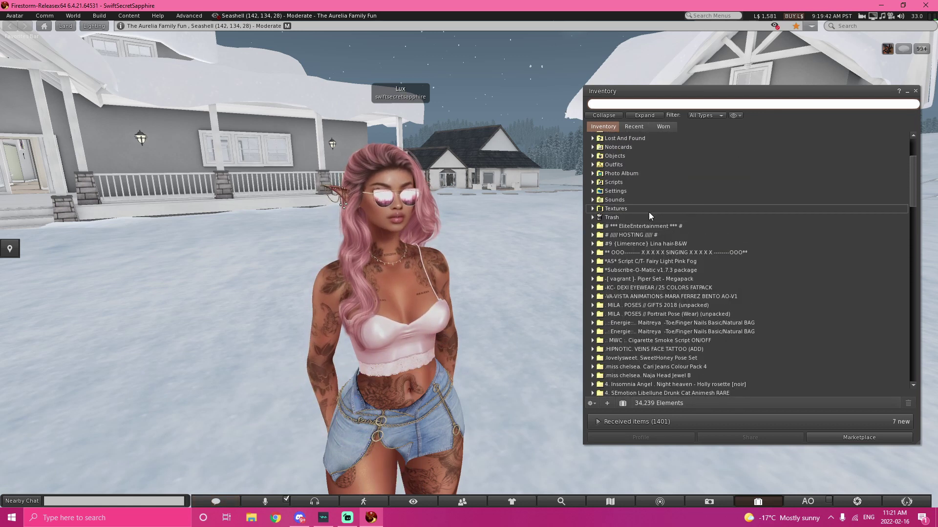
scroll(648, 213, up, 2)
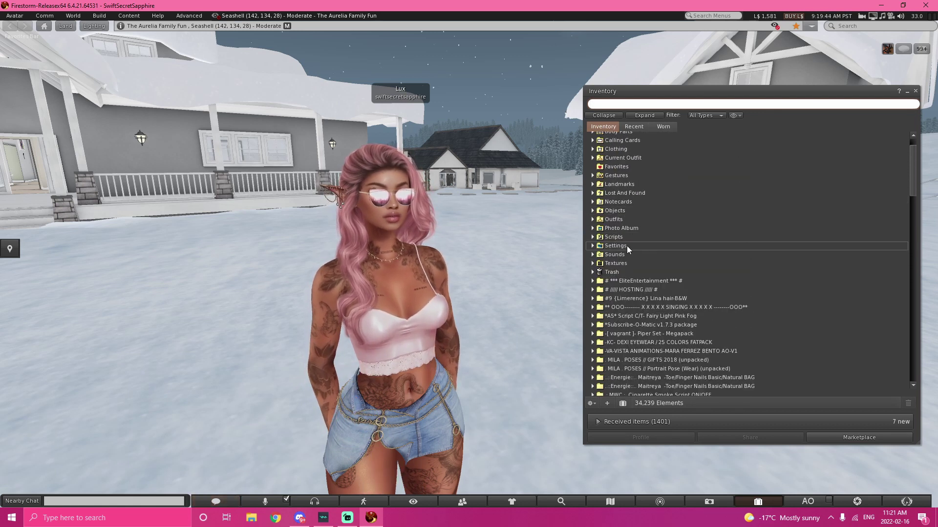
Expand the Objects folder and add the boxed SPIRIT - Juli top [FATPACK] to the avatar to unpack it
click(593, 210)
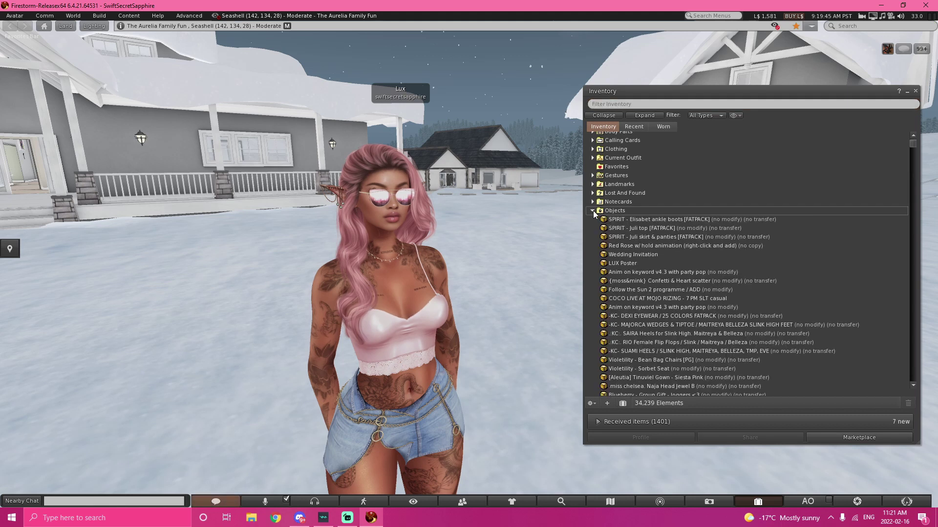
right_click(635, 228)
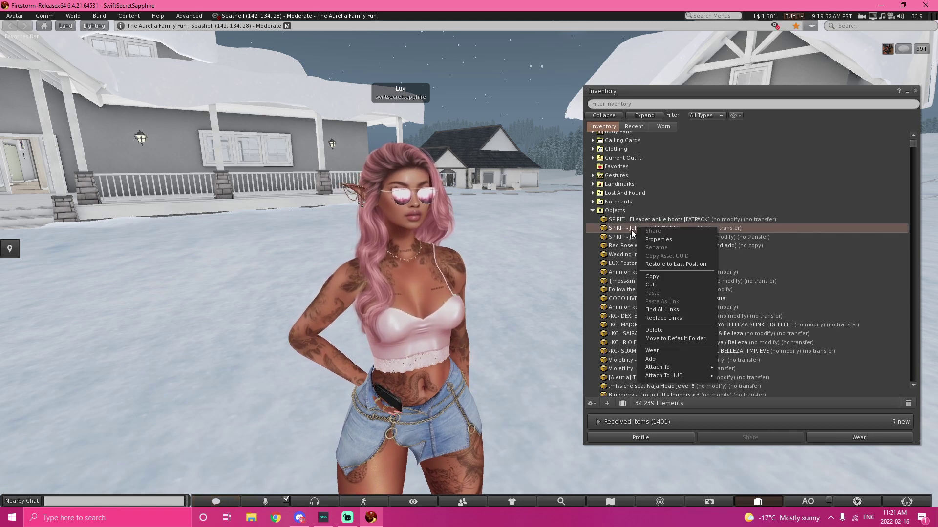
click(631, 229)
right_click(631, 229)
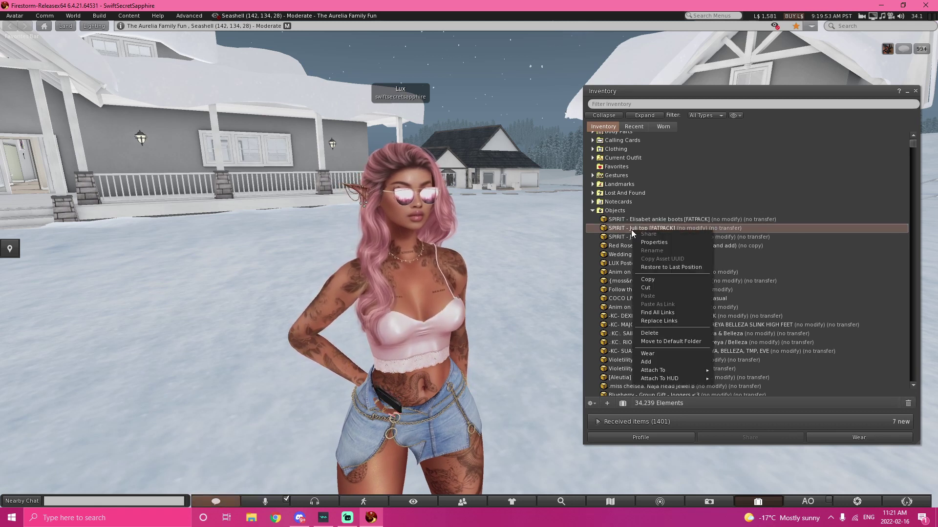
click(646, 362)
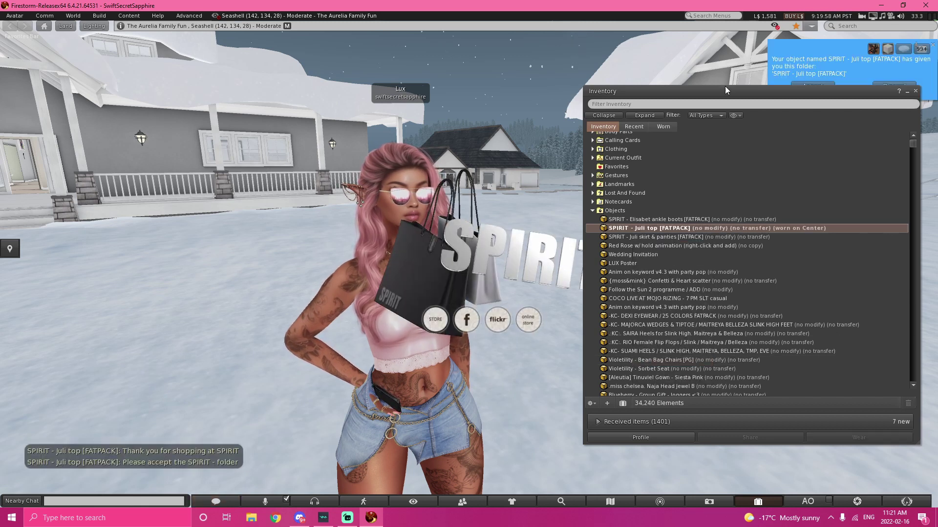
Accept the offered SPIRIT - Juli top [FATPACK] folder and detach the worn shopping bag from the avatar
drag(725, 87, 740, 117)
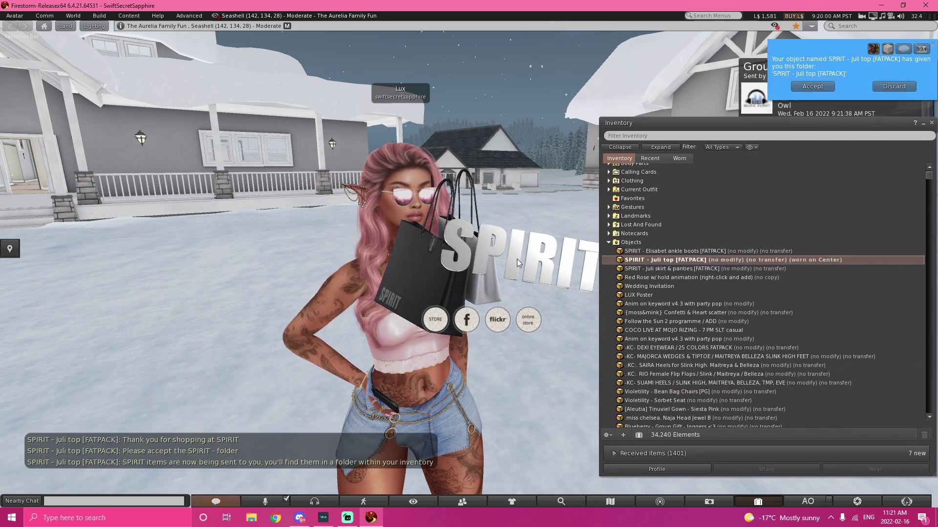
click(742, 72)
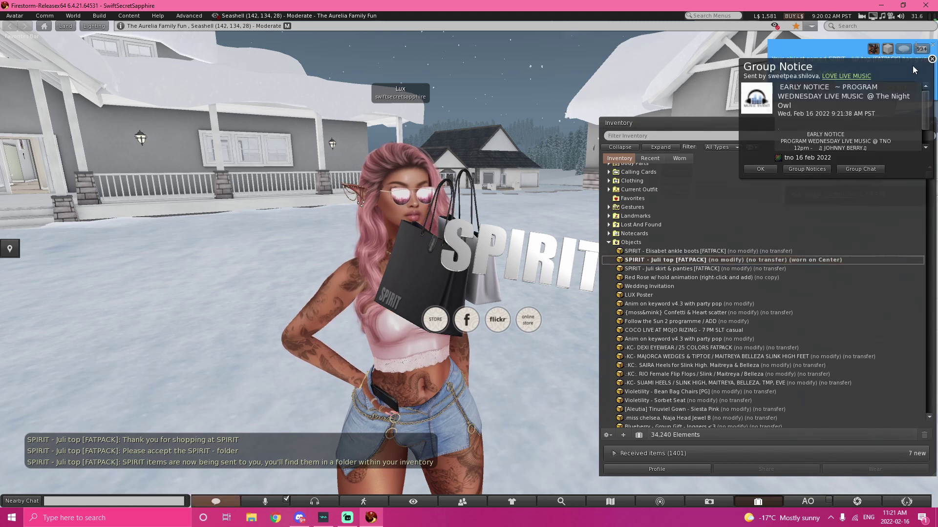
click(931, 59)
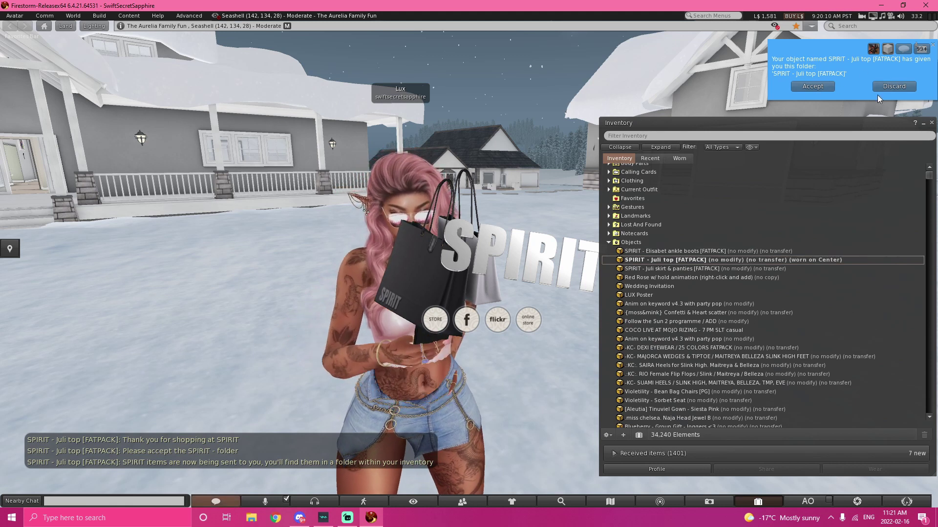
click(811, 86)
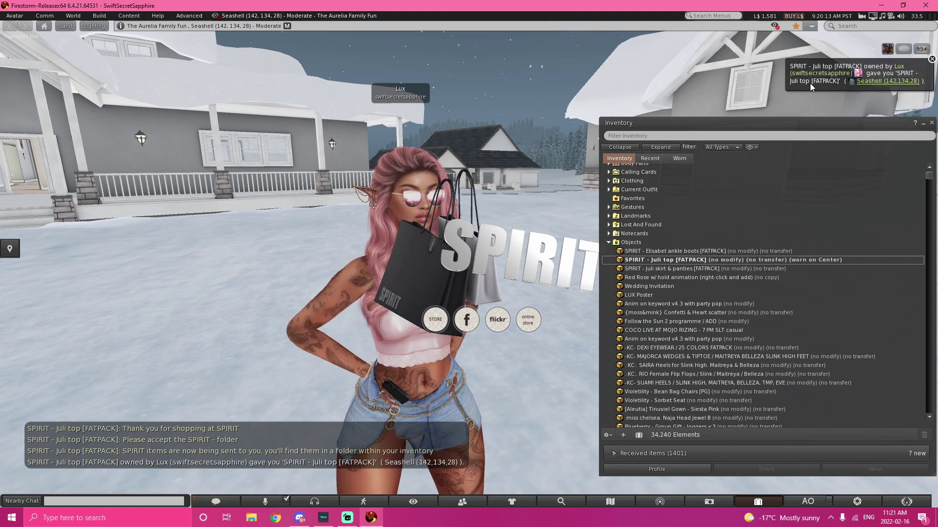
right_click(657, 261)
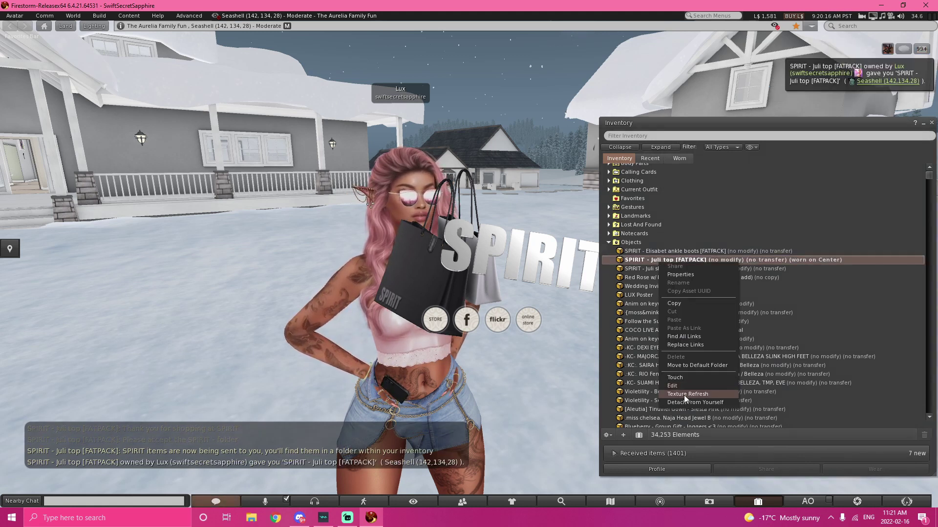
click(681, 402)
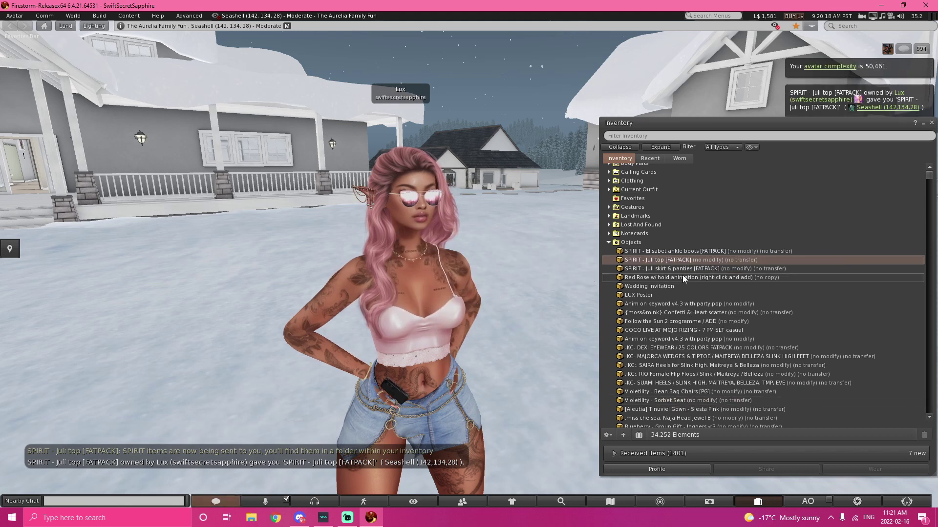
Find the unpacked SPIRIT - Juli top folder among the recent items and add the [M.Lara] mask version to the avatar
click(646, 158)
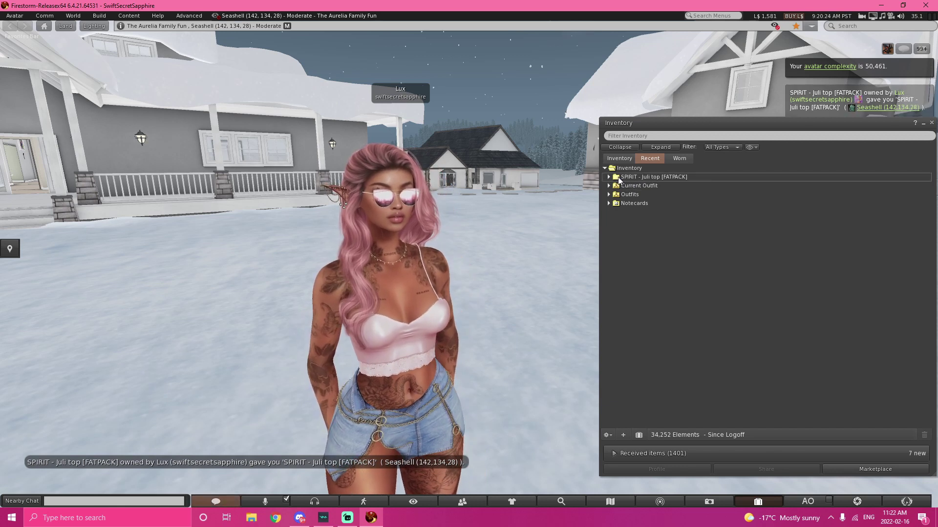
click(618, 178)
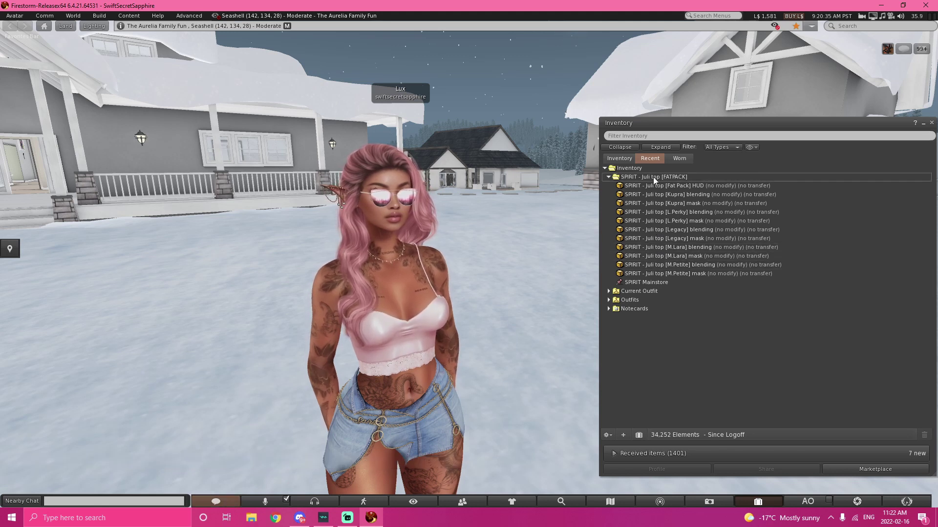
right_click(637, 254)
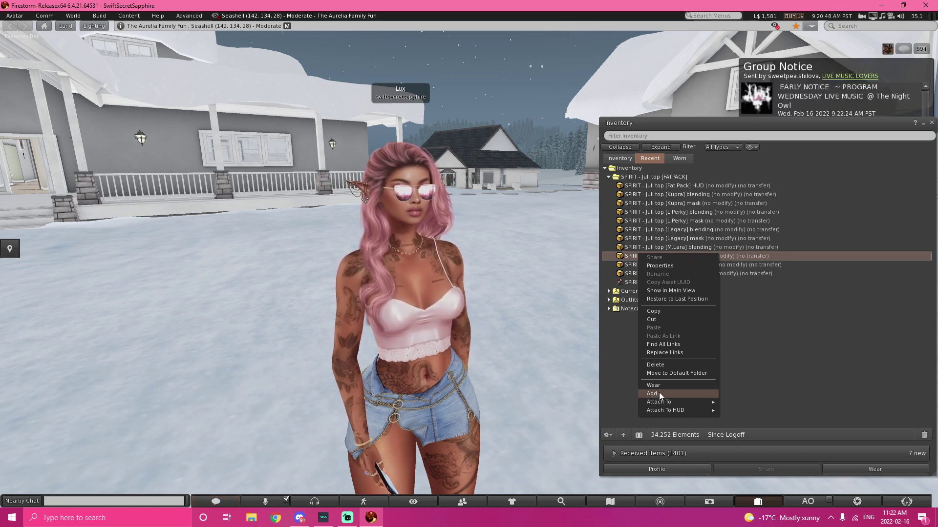
click(658, 394)
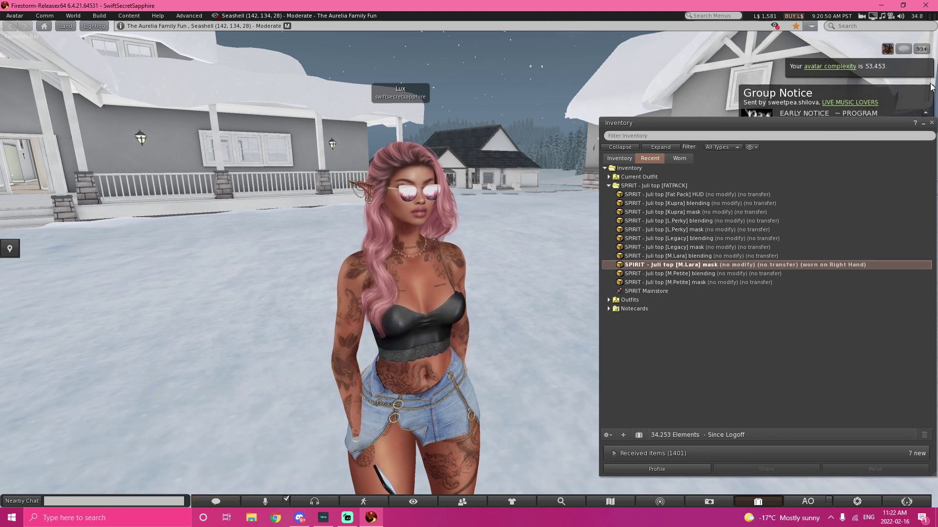
click(932, 86)
scroll(489, 322, up, 2)
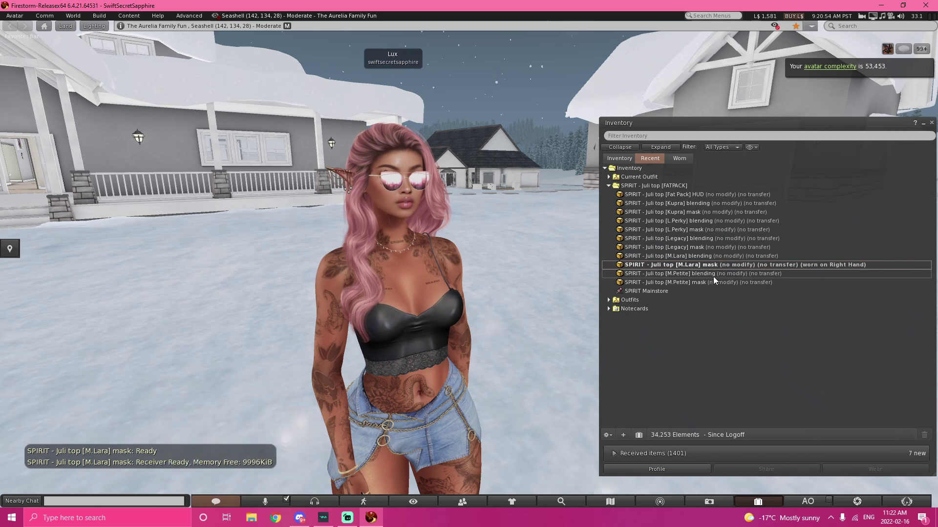
scroll(502, 320, down, 3)
Detach the SPIRIT - Juli top [M.Lara] mask through the list of worn items and close the Appearance window
right_click(496, 335)
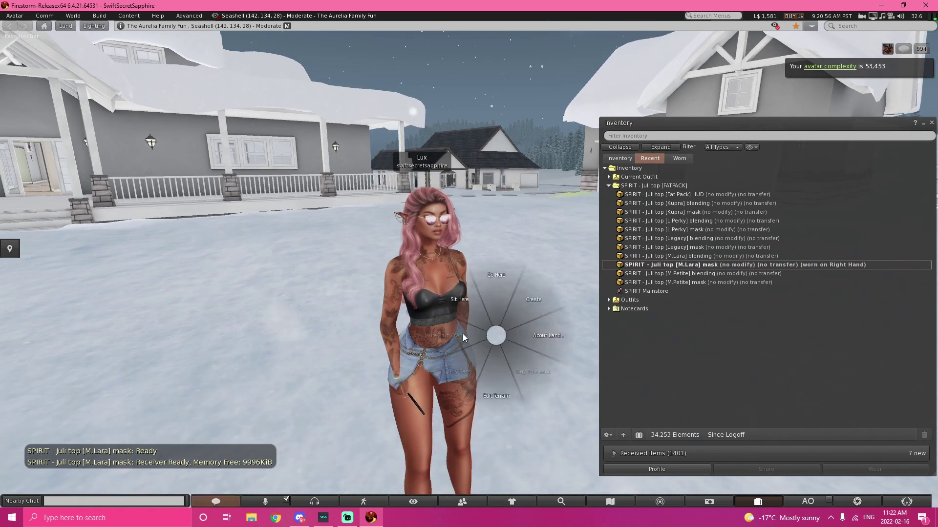
click(492, 336)
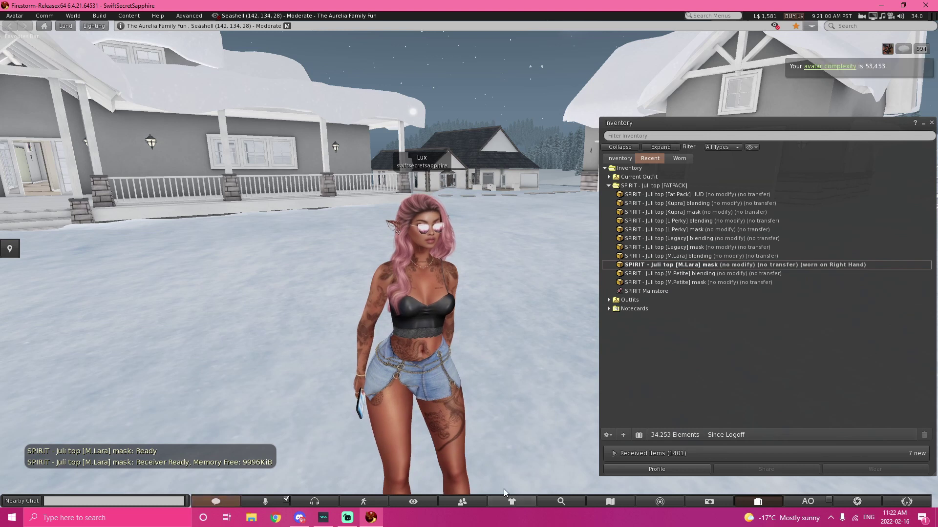
click(511, 501)
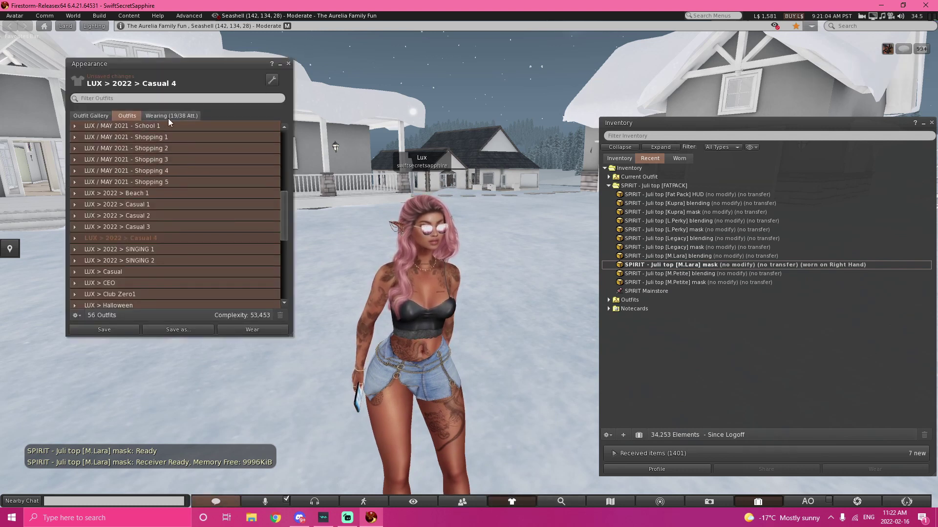
click(187, 116)
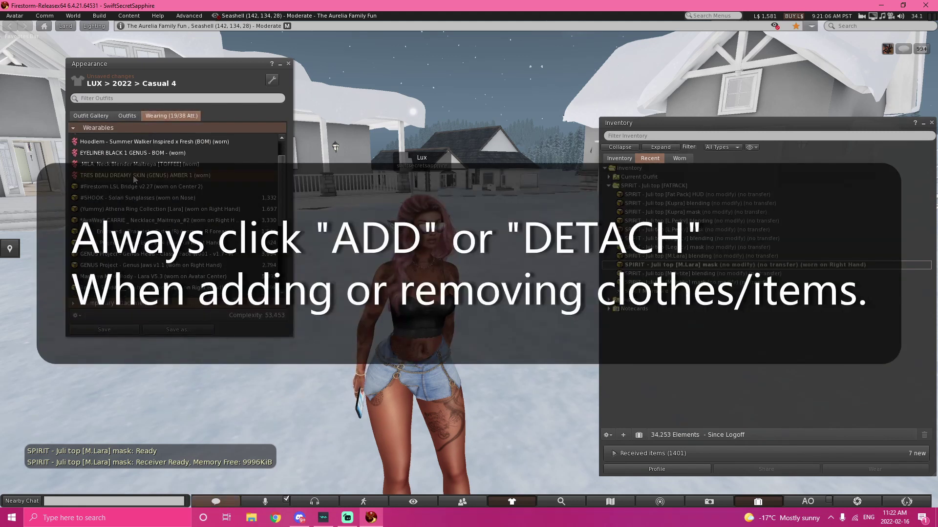
scroll(133, 175, down, 3)
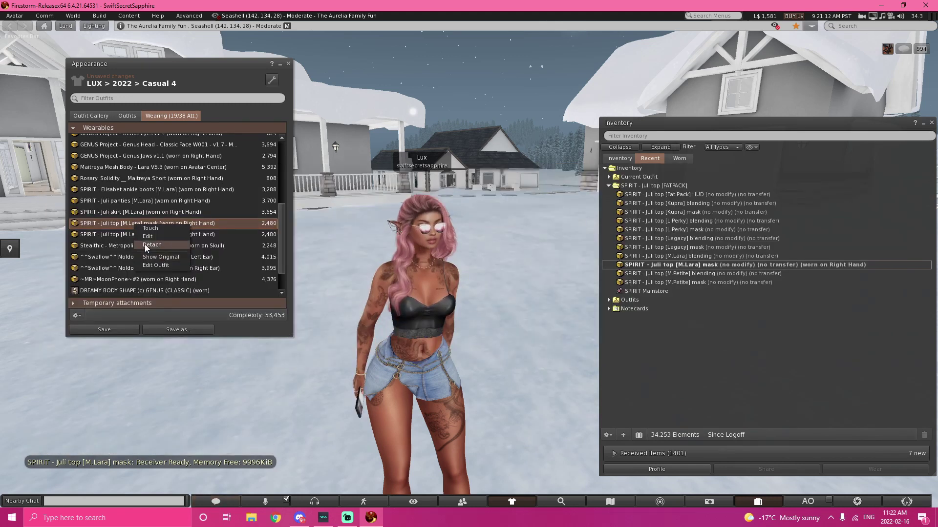
click(290, 64)
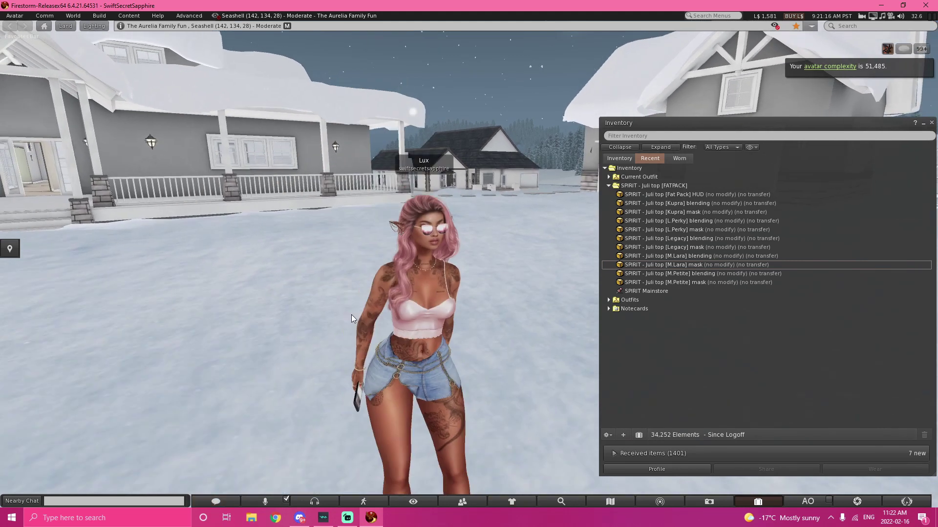
Place the Wedding Invitation from the full inventory's Objects folder on the snowy ground beside the avatar
click(619, 158)
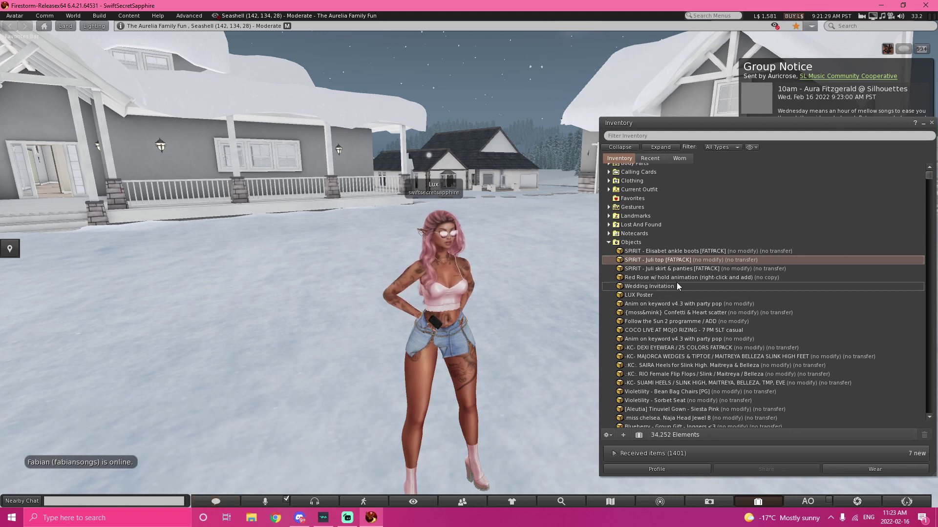
drag(631, 288, 364, 347)
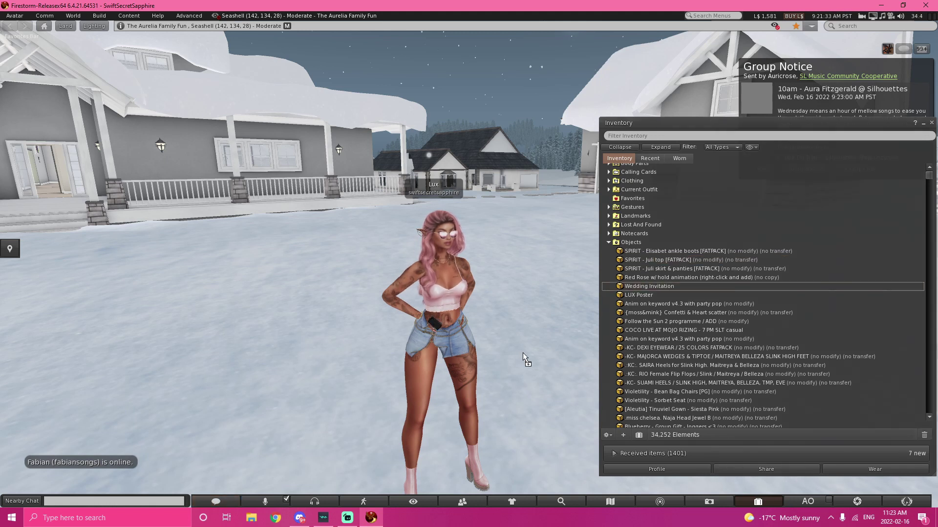
Rez the Wedding Invitation on the snow and bring the camera above it to view its picture and text up close
drag(520, 353, 521, 354)
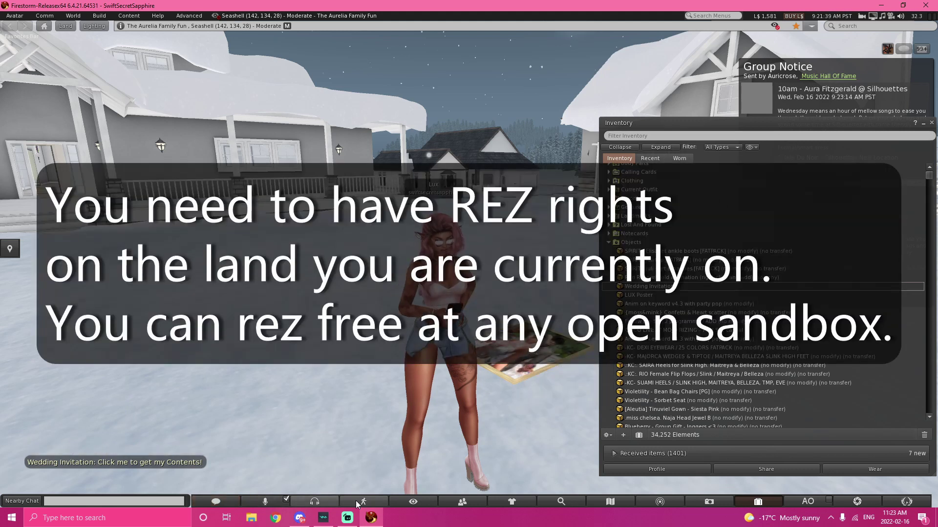
click(413, 501)
click(313, 428)
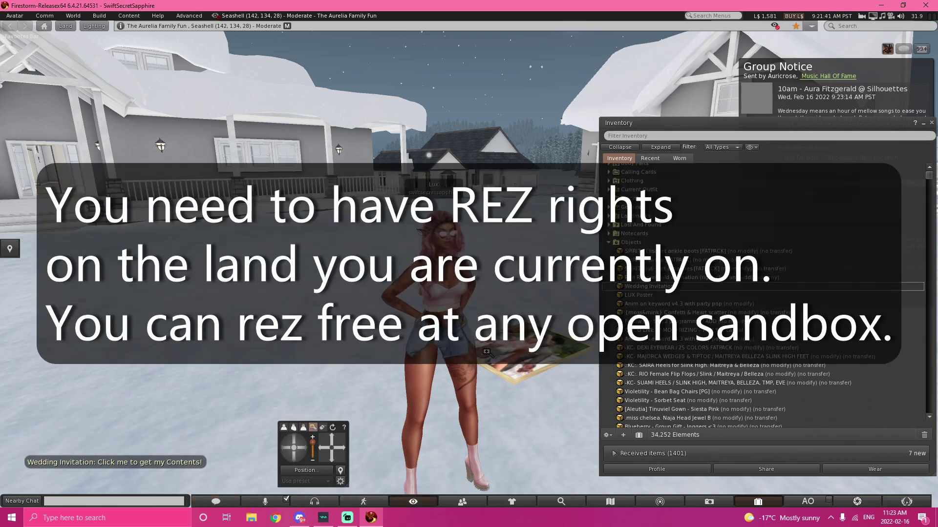
click(517, 364)
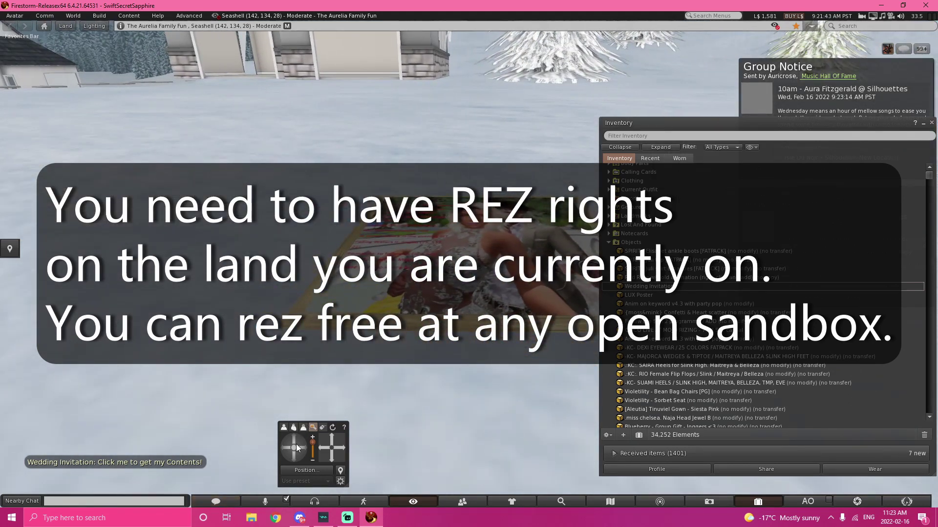
drag(296, 447, 296, 464)
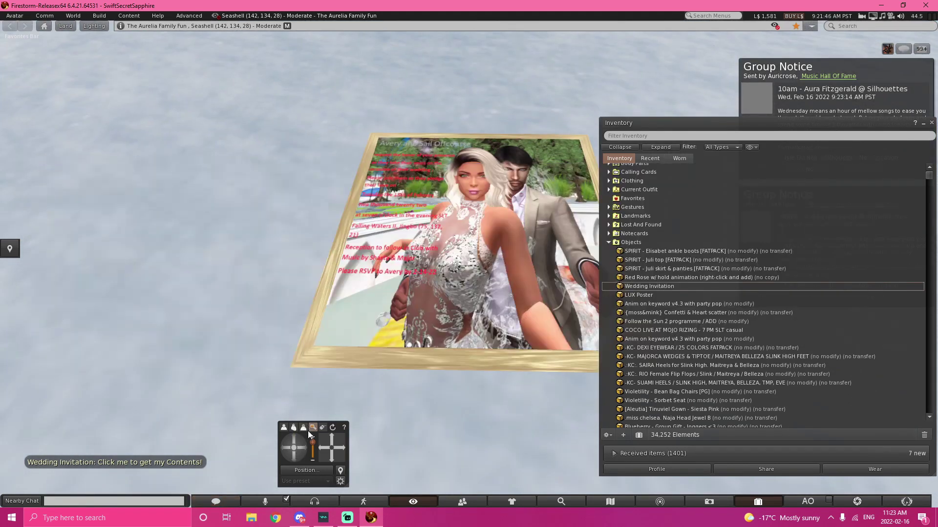
Return the camera to the avatar, inspect the contents of the rezzed Wedding Invitation without copying them, and close the contents window
key(Escape)
mouse_move(292, 447)
mouse_down()
mouse_move(311, 450)
mouse_move(308, 442)
mouse_up()
right_click(241, 345)
click(273, 328)
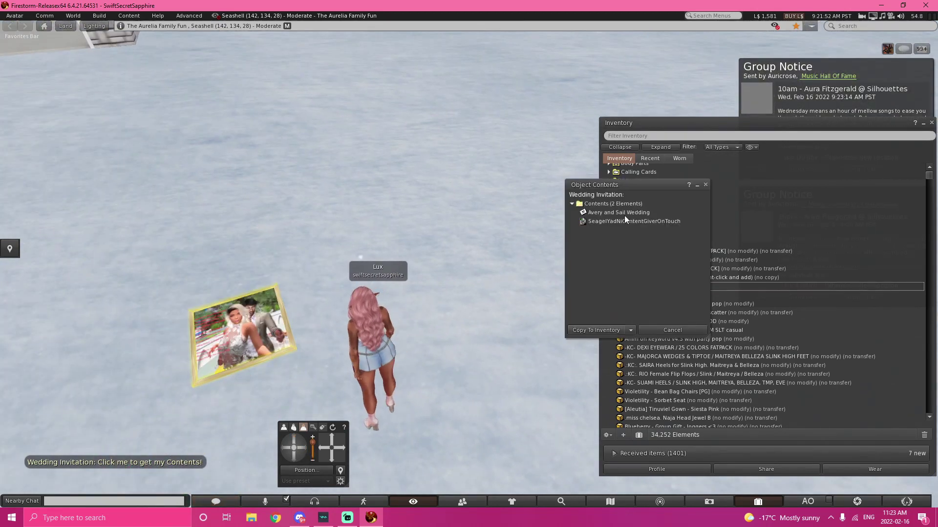
click(705, 184)
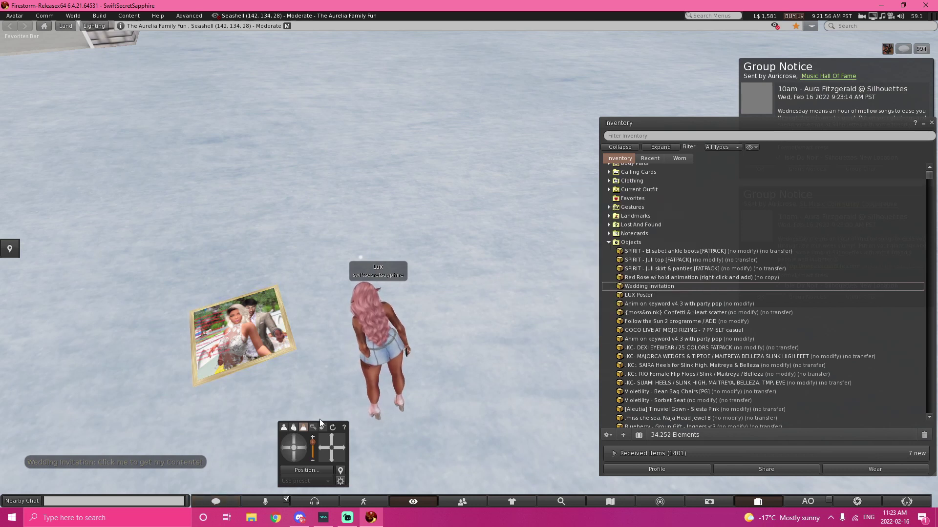
click(313, 427)
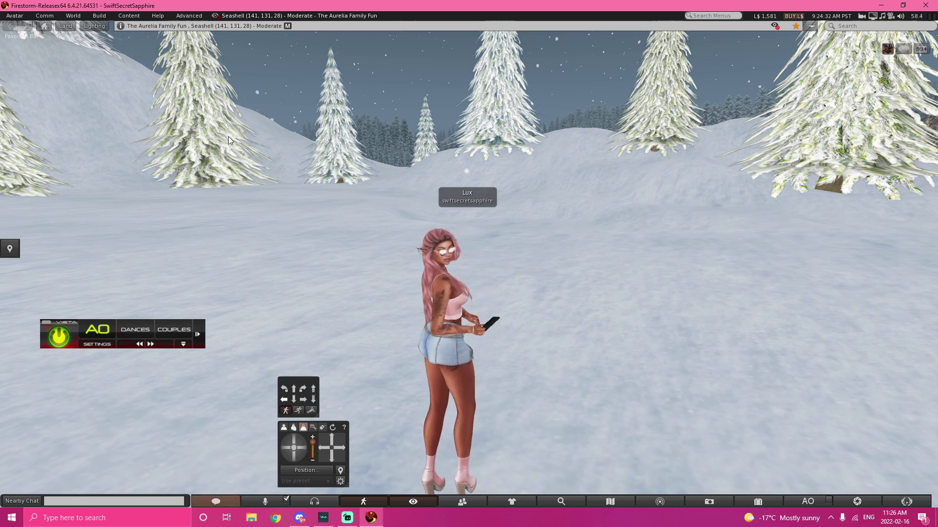
Browse the Newcomer Friendly category in the Destinations guide and discard the offered Wildcat Country Club landmark
click(73, 15)
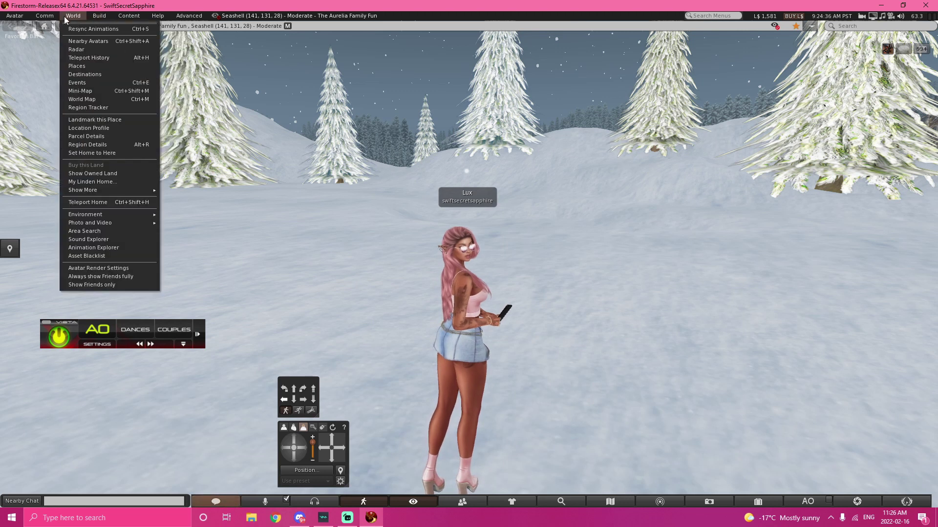
click(84, 74)
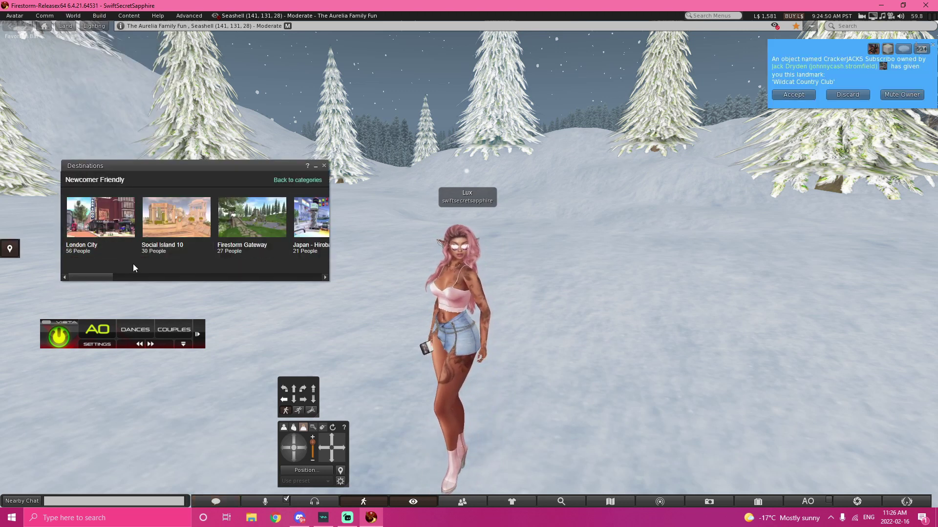
click(848, 94)
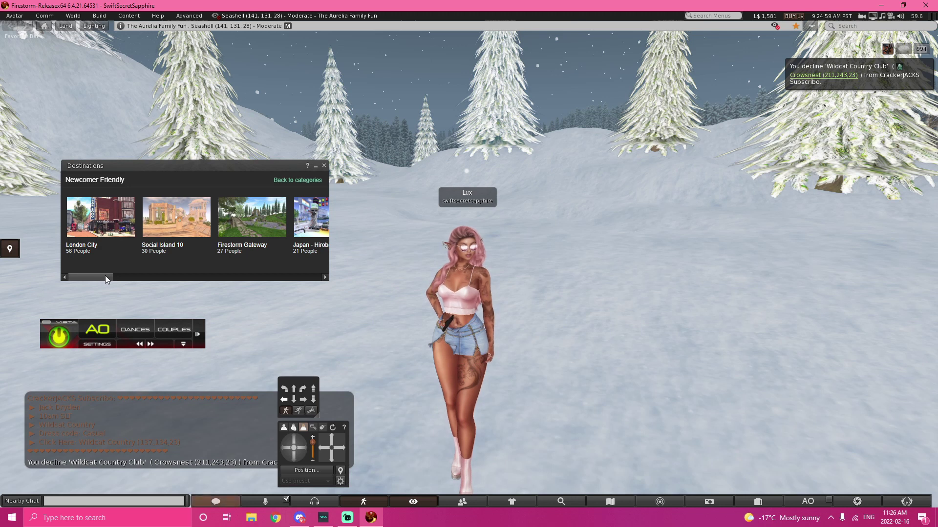
drag(105, 276, 149, 271)
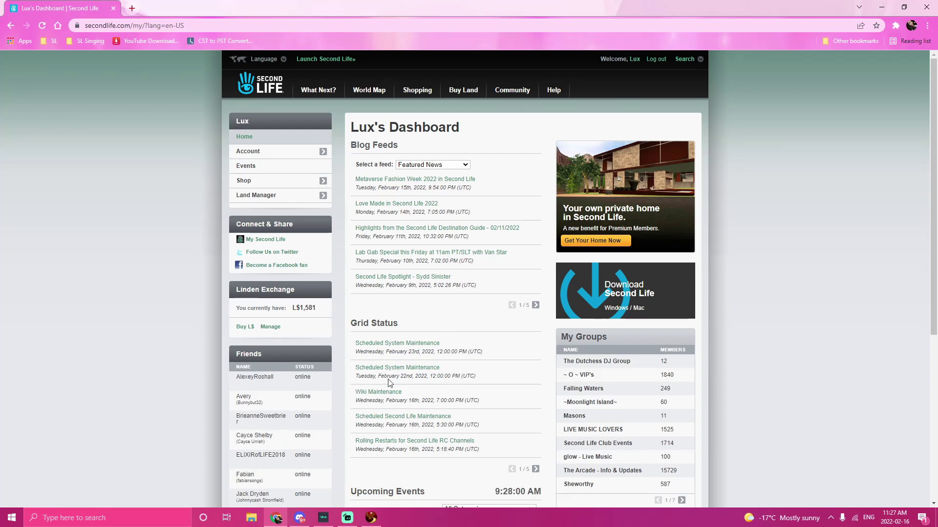
In the browser, look over the Second Life dashboard and open its Events page at the upcoming events list
scroll(389, 375, down, 3)
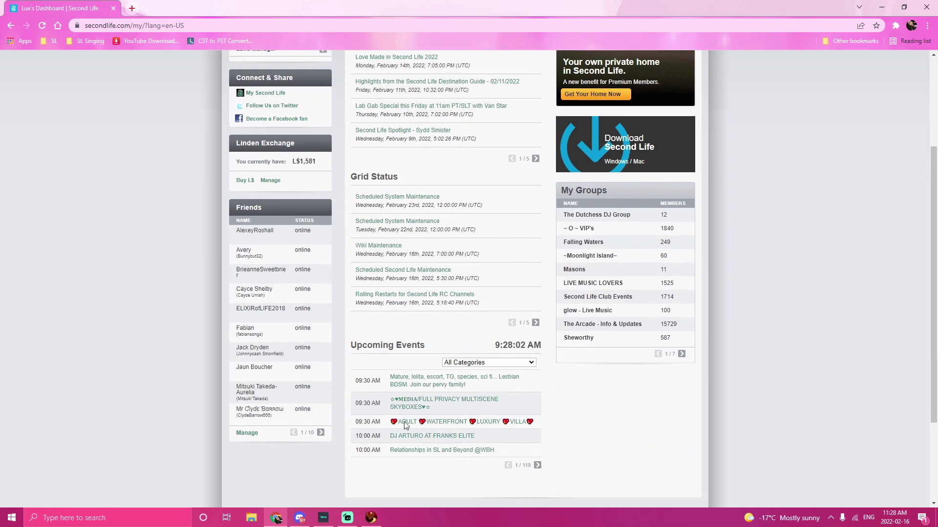
scroll(308, 315, up, 3)
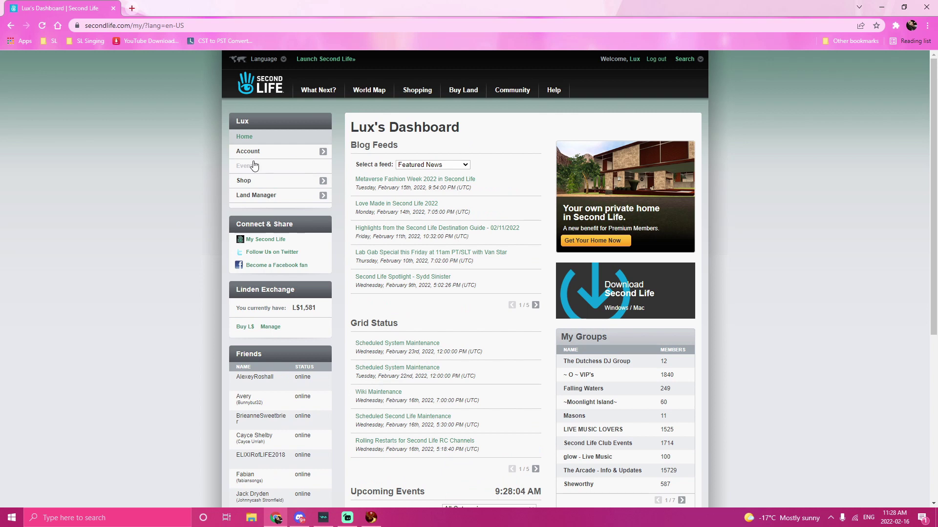
click(254, 166)
scroll(512, 243, down, 4)
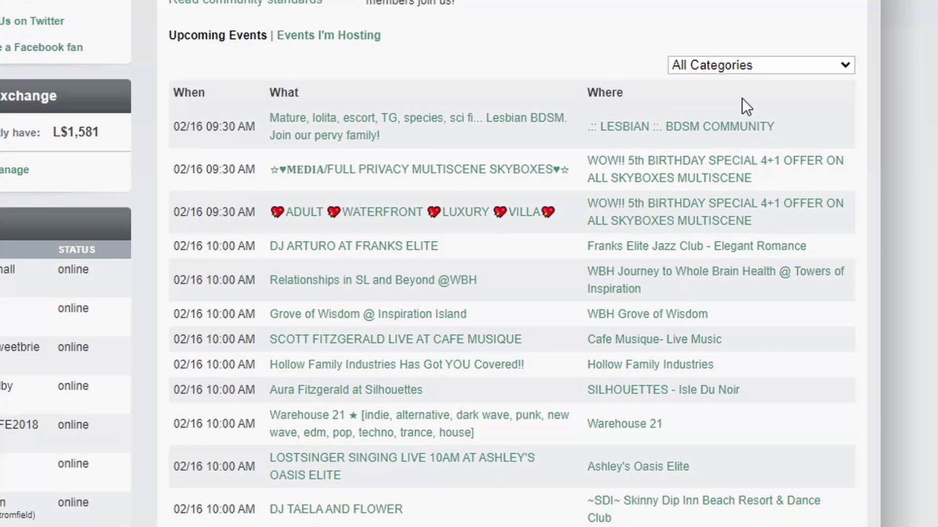
Filter the upcoming events by Education, Nightlife/Entertainment, Games/Contests, Charity/Support Groups and Live Music in turn
click(638, 78)
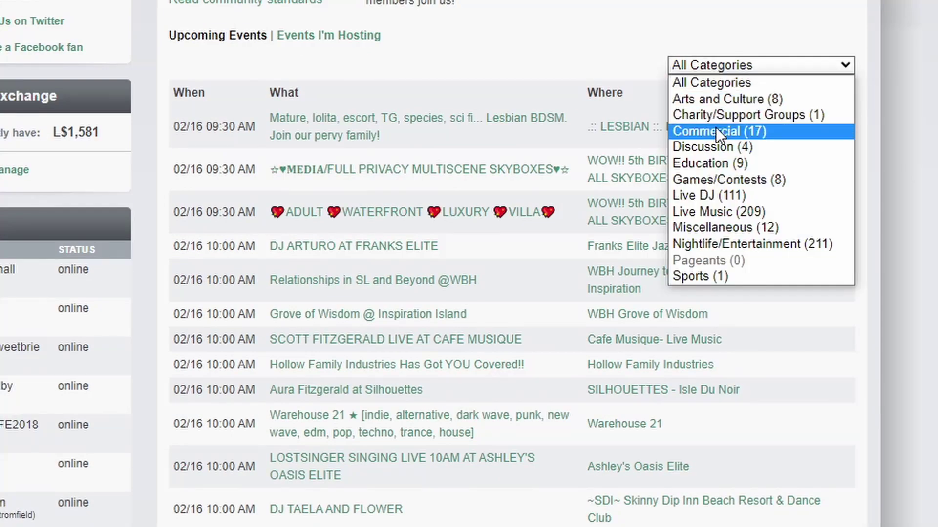
click(699, 161)
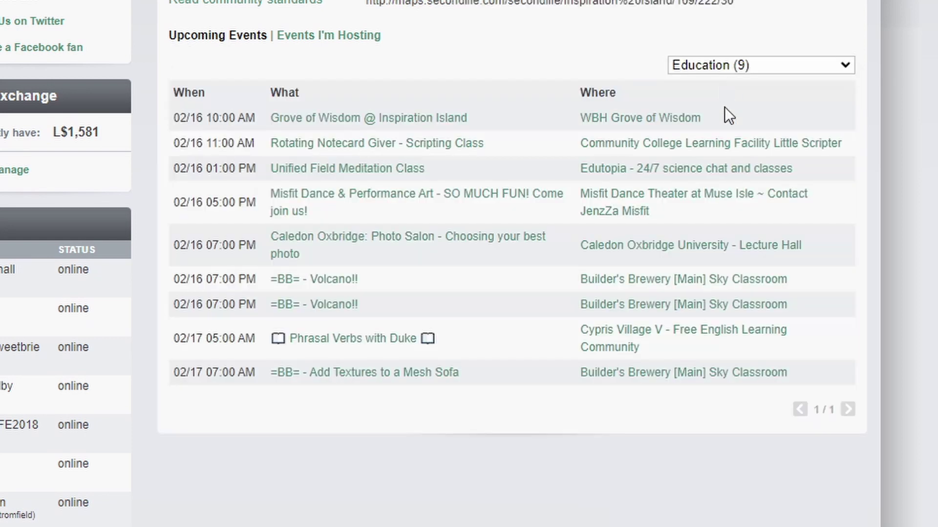
click(745, 63)
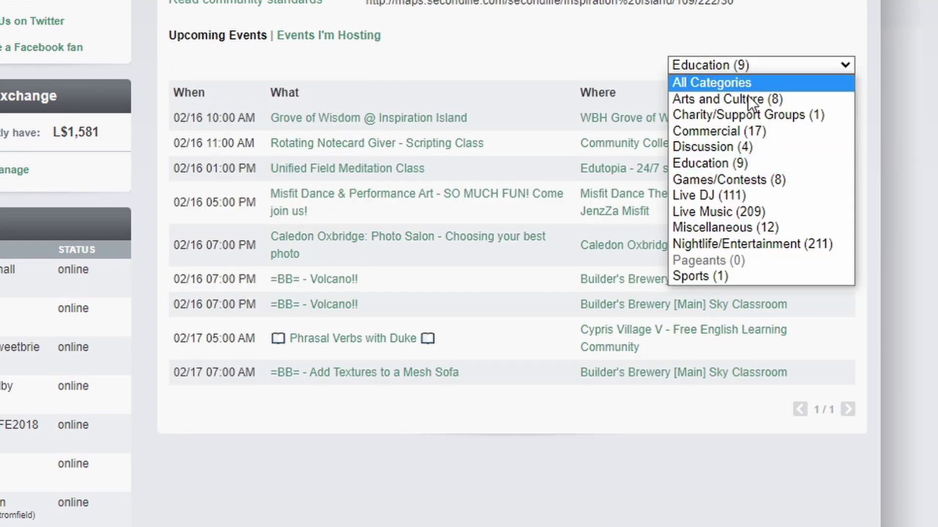
click(716, 244)
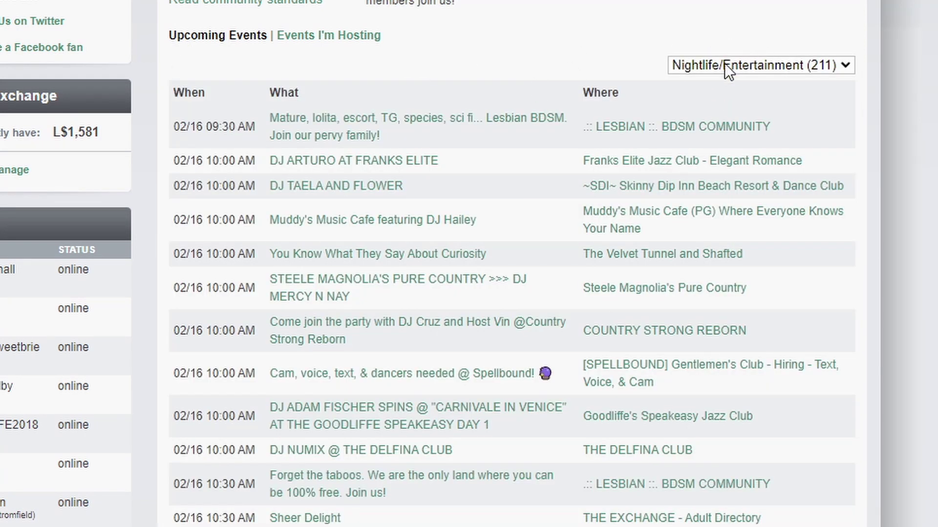
click(724, 64)
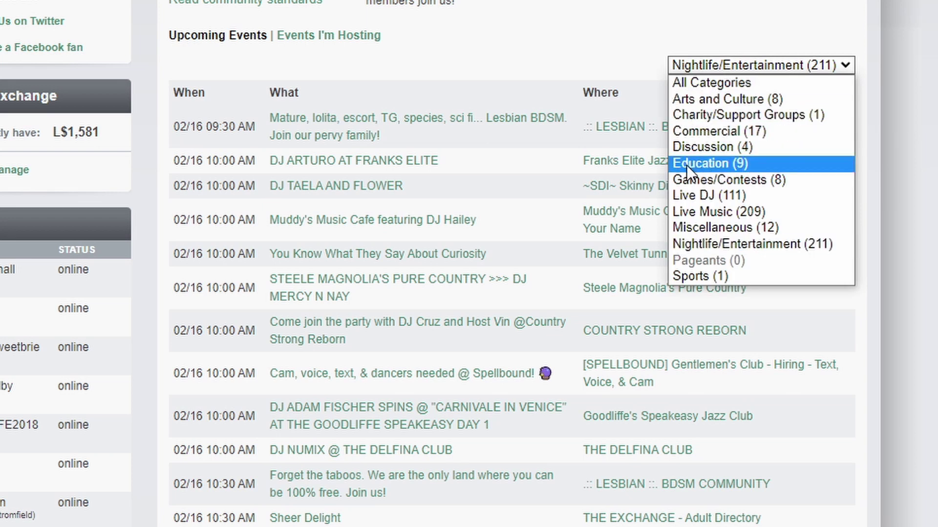
click(724, 179)
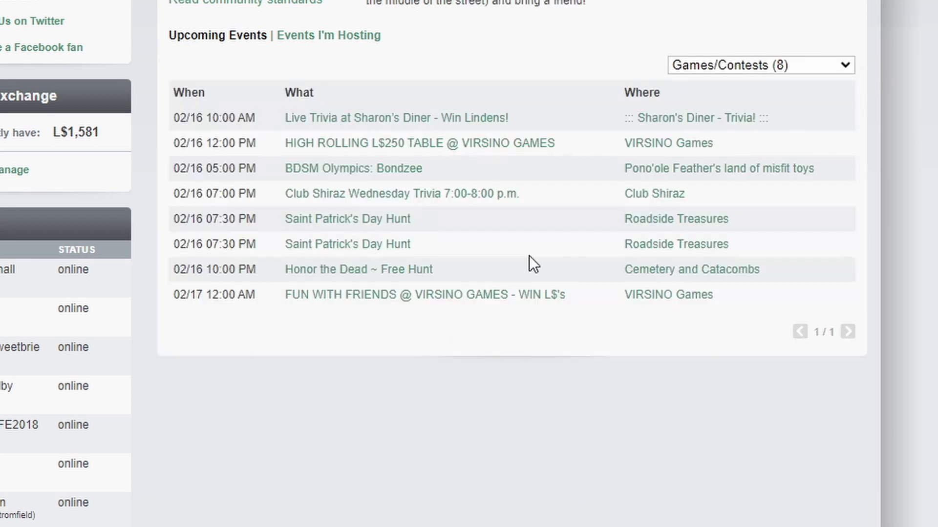
click(730, 62)
click(745, 112)
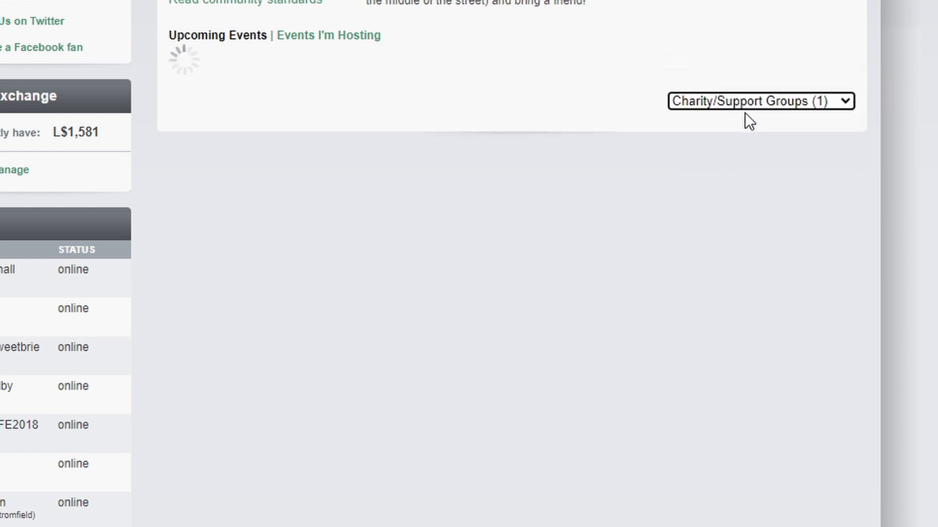
click(687, 63)
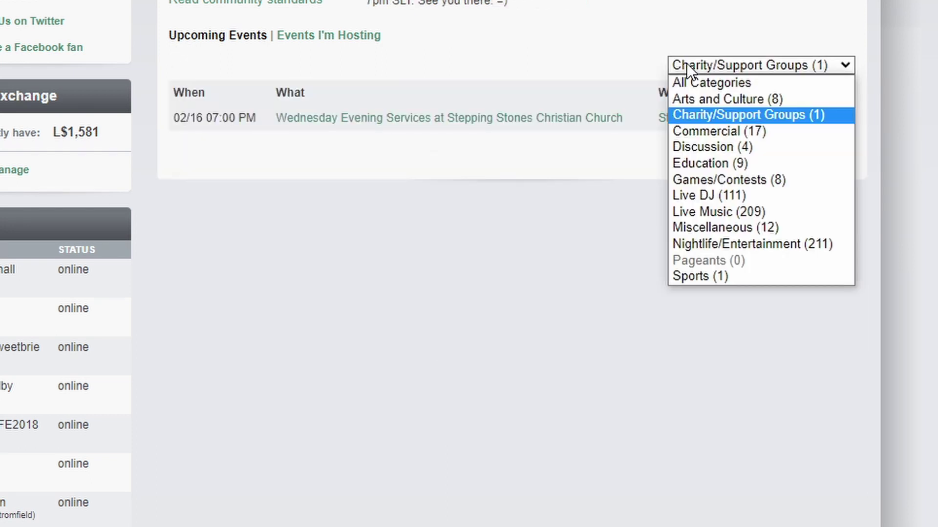
click(695, 209)
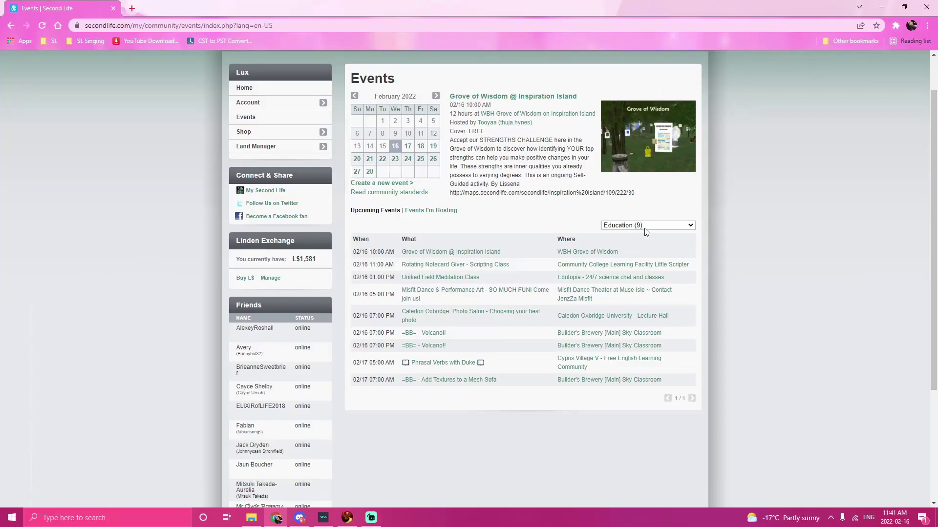
Review the available event categories without changing the Education filter and look over the whole Events page
click(648, 225)
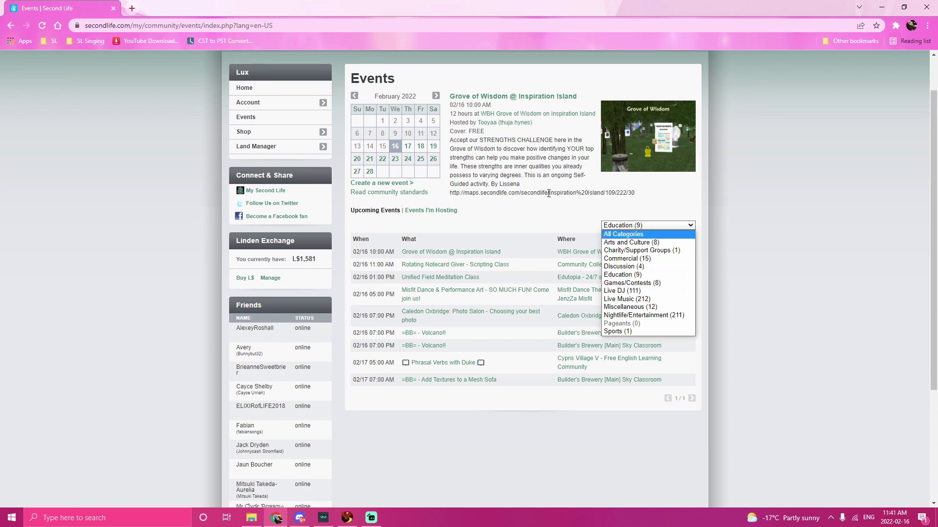
click(523, 216)
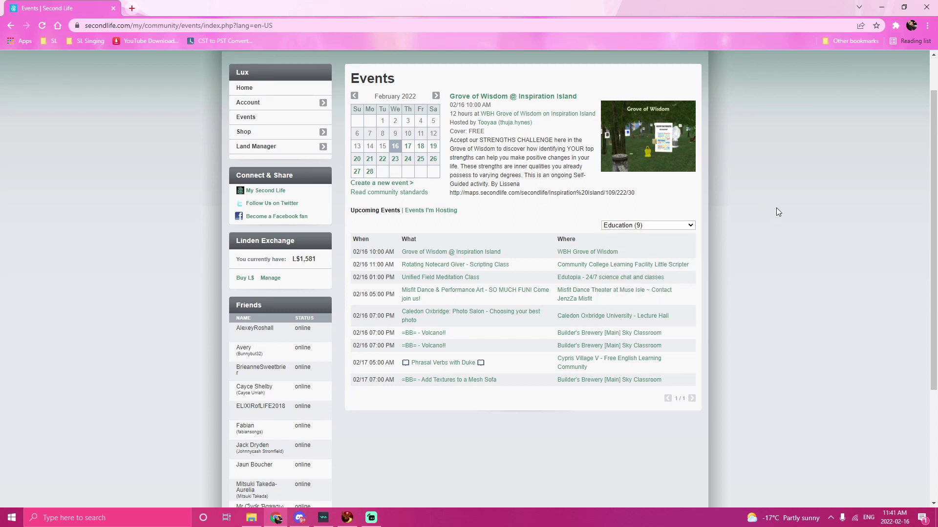
click(677, 228)
click(529, 223)
scroll(527, 219, up, 2)
scroll(527, 219, down, 5)
scroll(527, 219, up, 5)
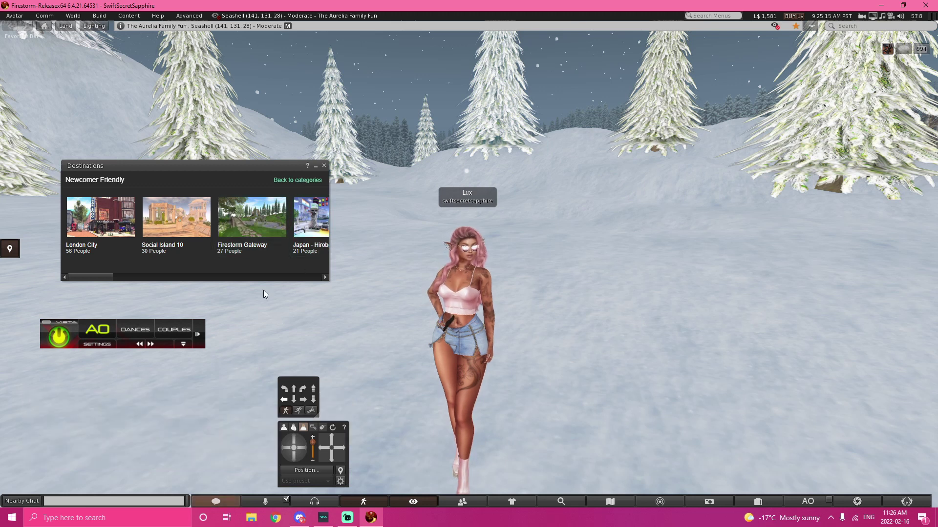
Back in Firestorm, view and minimize the Nearby Chat conversation, and browse further through the Newcomer Friendly destinations
click(218, 503)
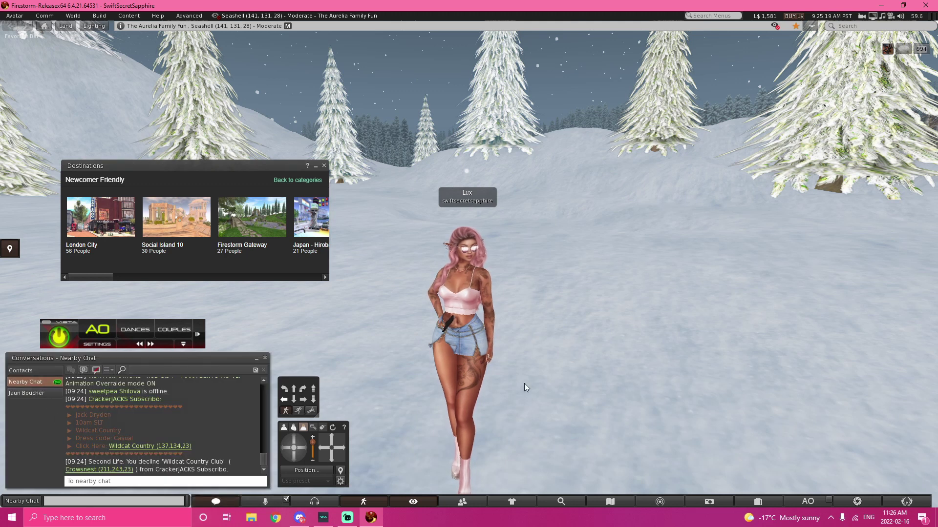
click(256, 360)
drag(90, 276, 152, 276)
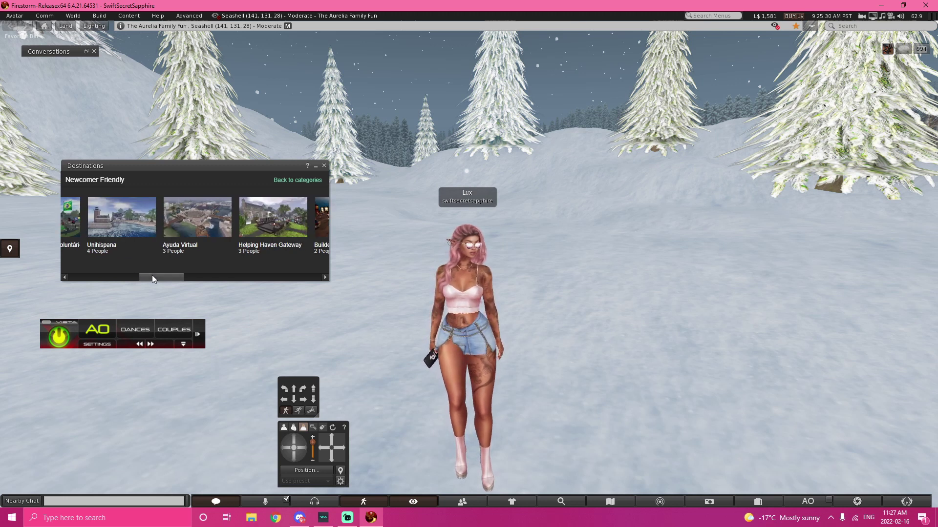
drag(151, 275, 194, 279)
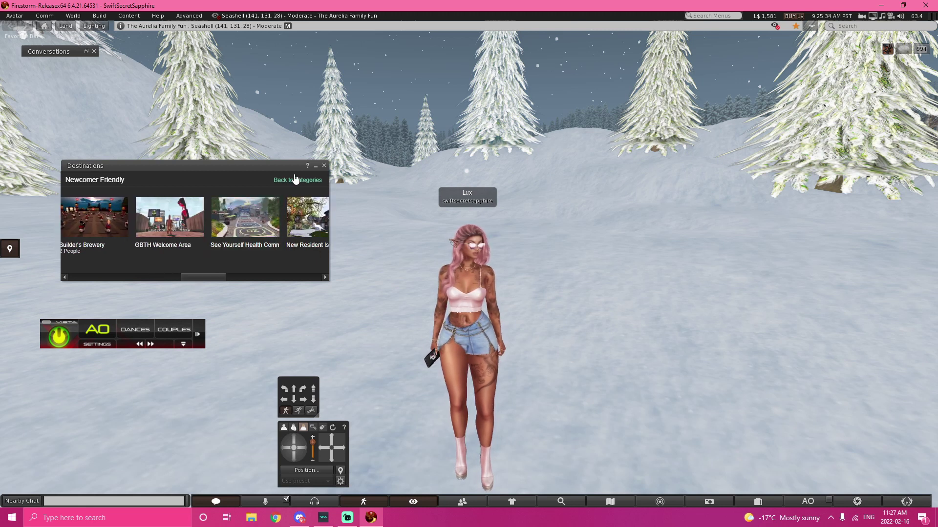